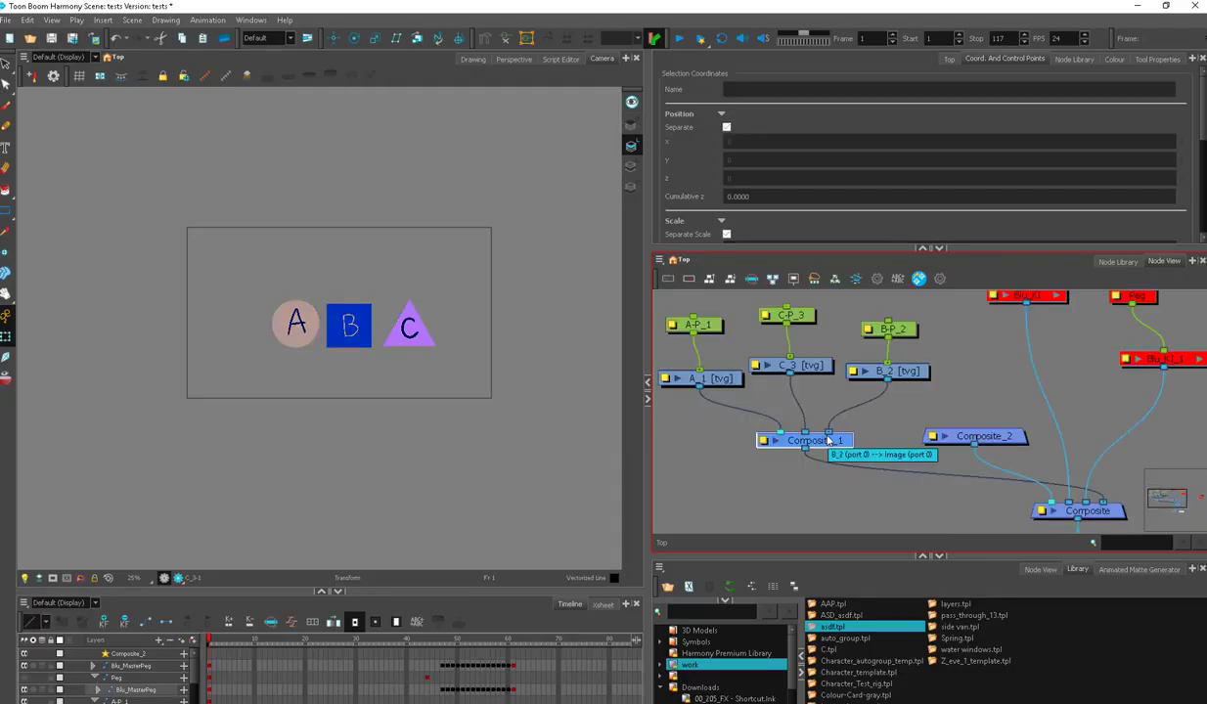
Set the mode of the Composite_1 node to Pass Through in its layer properties
click(764, 441)
click(690, 291)
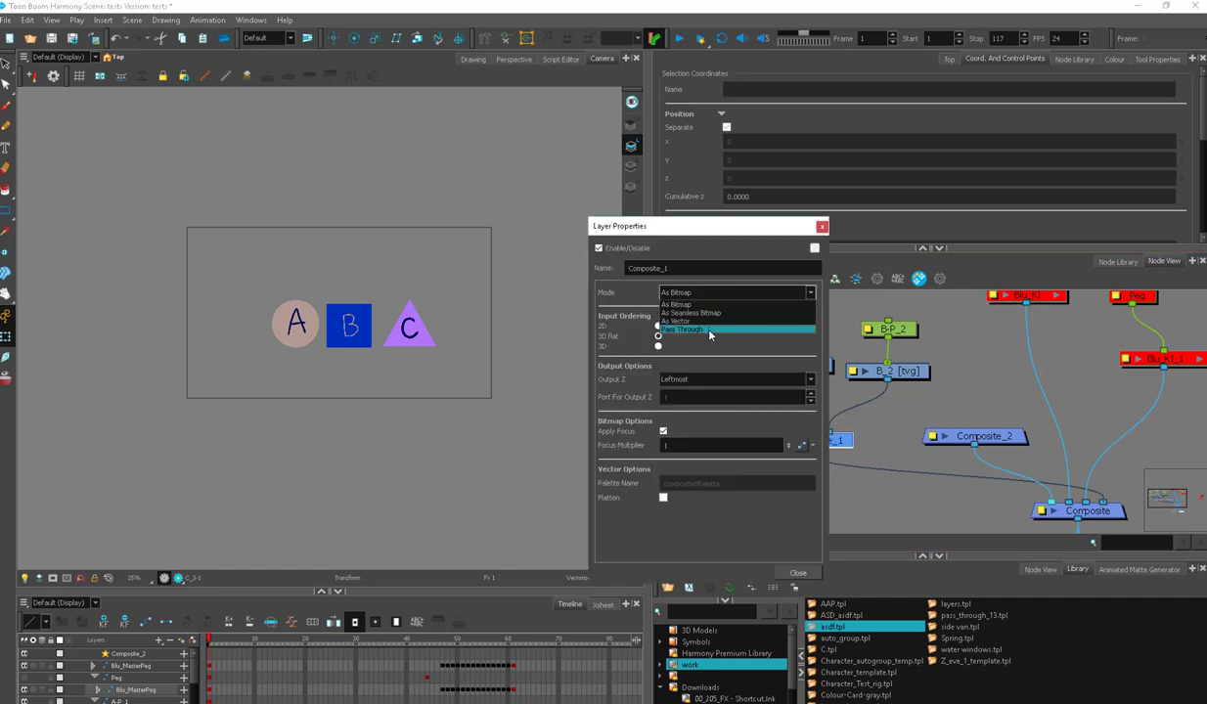
click(711, 330)
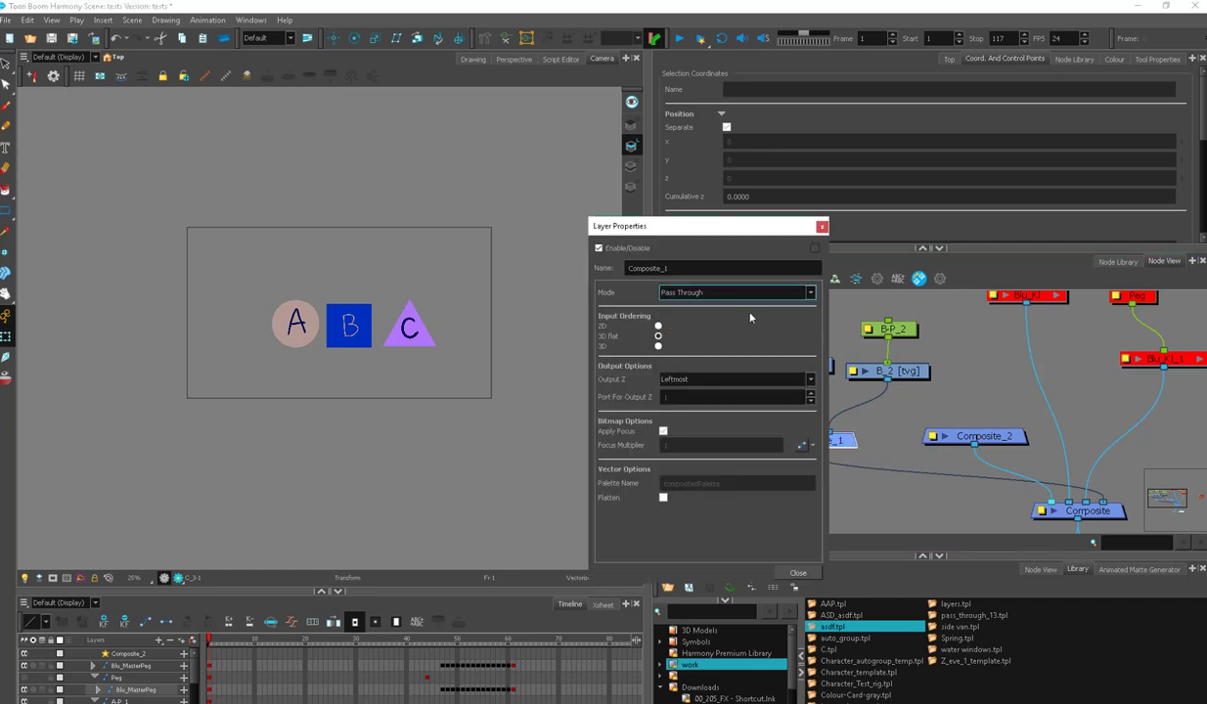
click(821, 226)
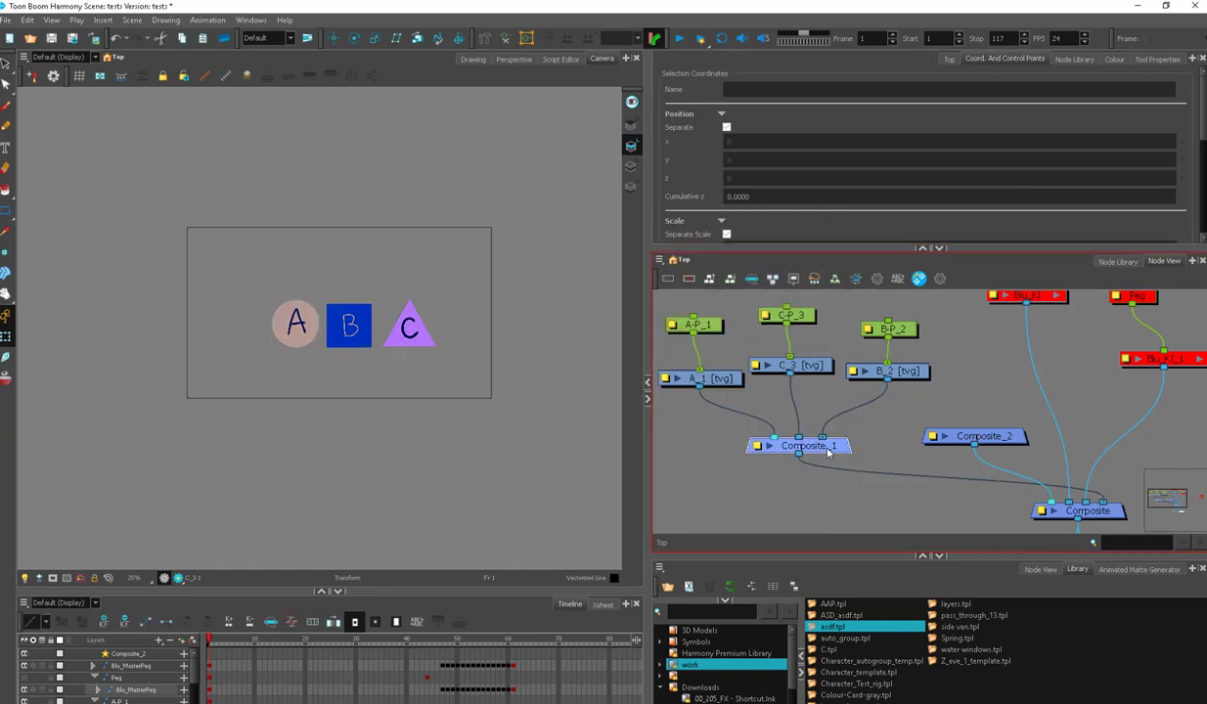
Delete the Composite_2 node and tidy the position of the main Composite node
drag(812, 355, 766, 390)
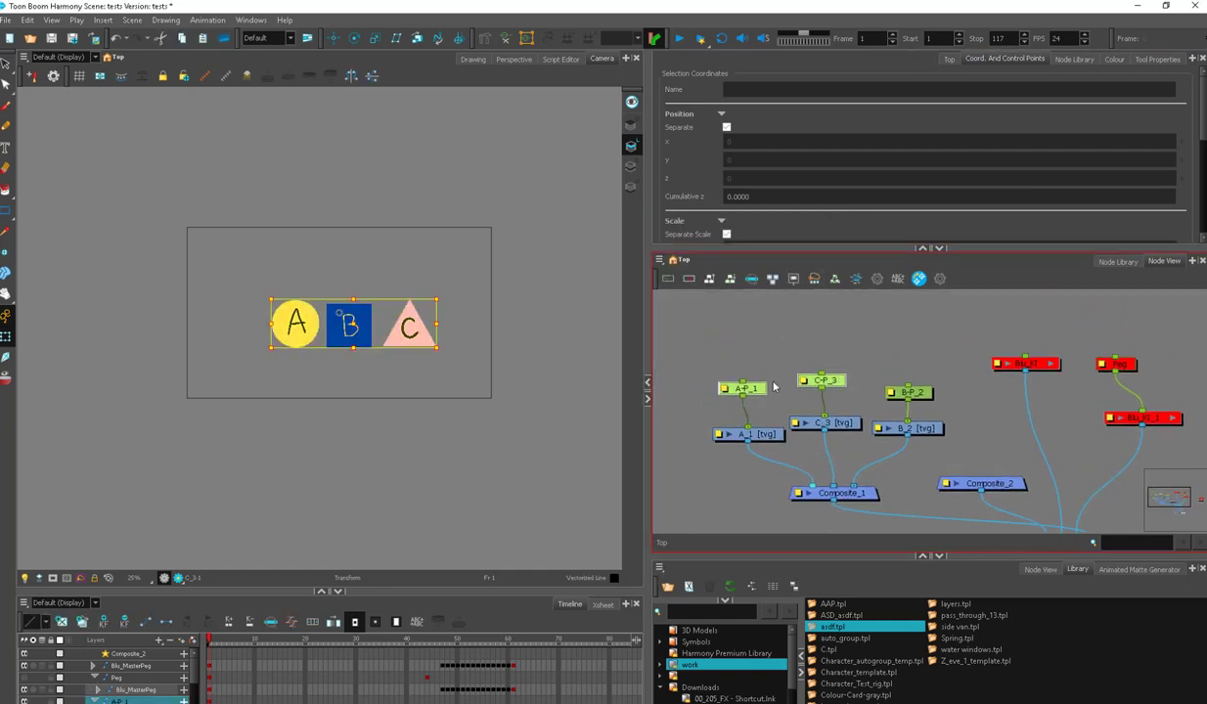
drag(999, 438, 949, 445)
click(929, 494)
key(Delete)
click(784, 498)
drag(1056, 524, 1049, 498)
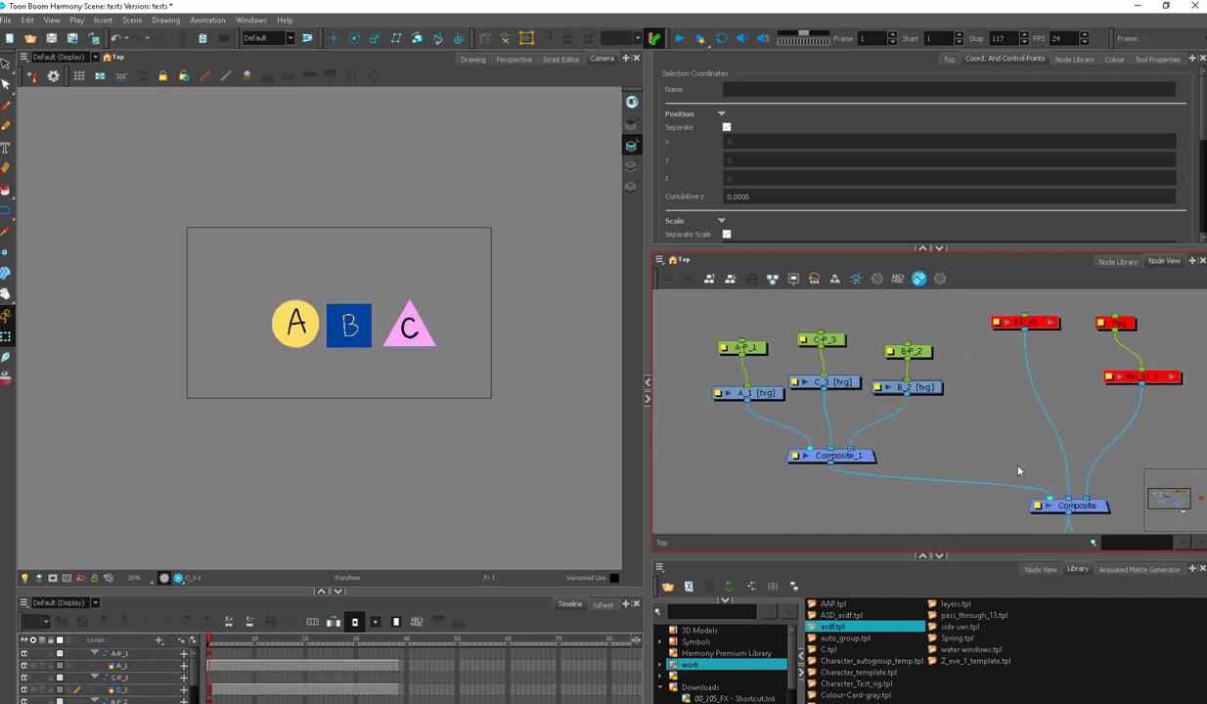
Nudge the C-P_3 peg down in the node network and select the A_1 and B_2 drawings together
mouse_move(821, 339)
mouse_down()
mouse_move(709, 367)
mouse_move(819, 351)
mouse_up()
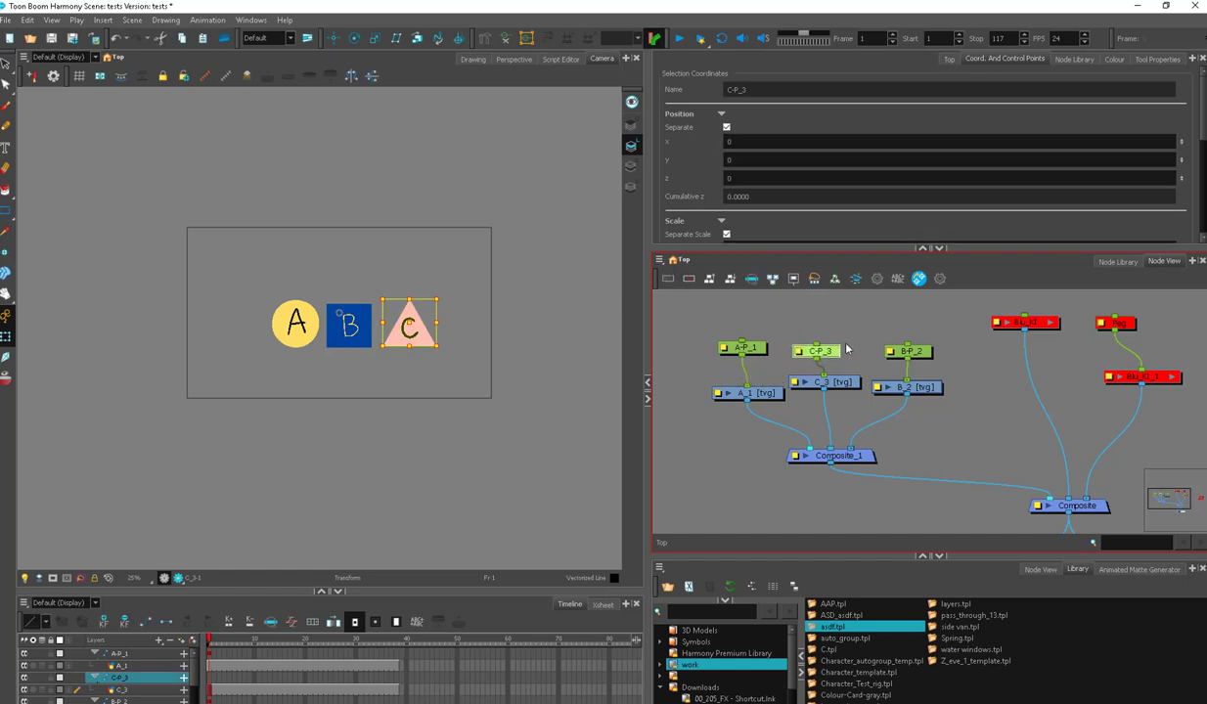
click(437, 409)
scroll(437, 410, up, 2)
drag(442, 412, 450, 465)
click(751, 393)
shift+click(909, 388)
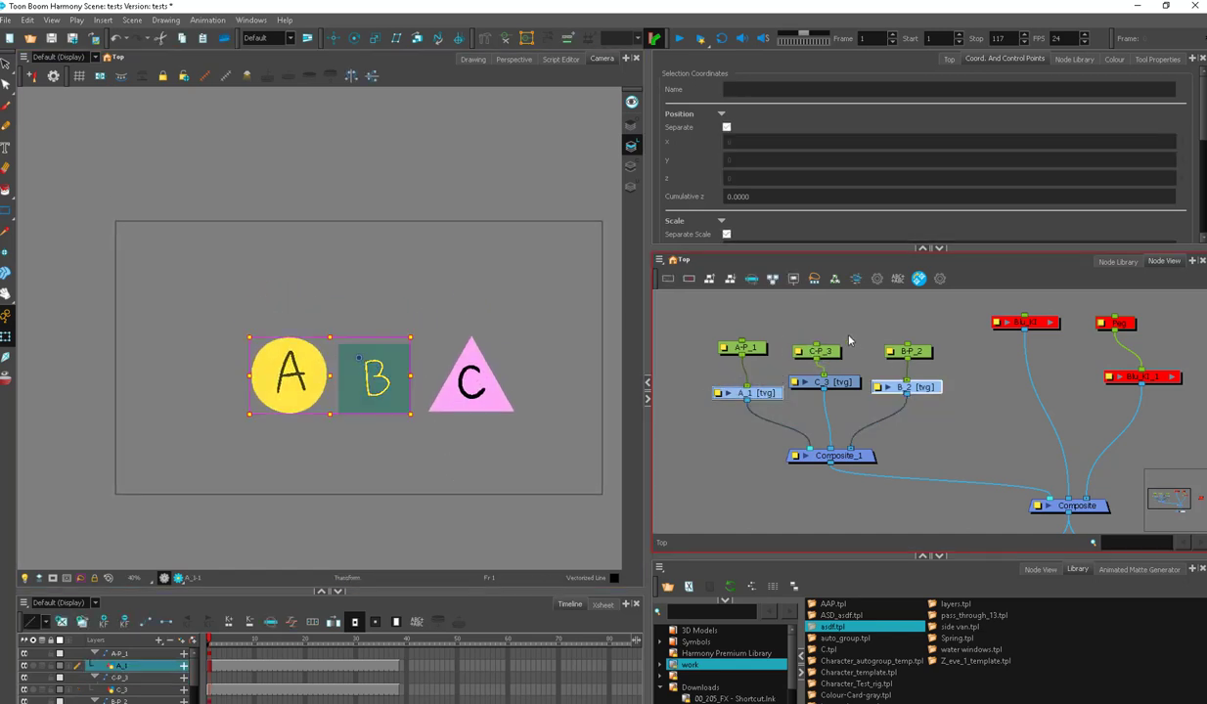
Add a second composite node beside Composite_1 and set its mode to As Bitmap
click(872, 469)
click(869, 470)
drag(864, 466, 870, 470)
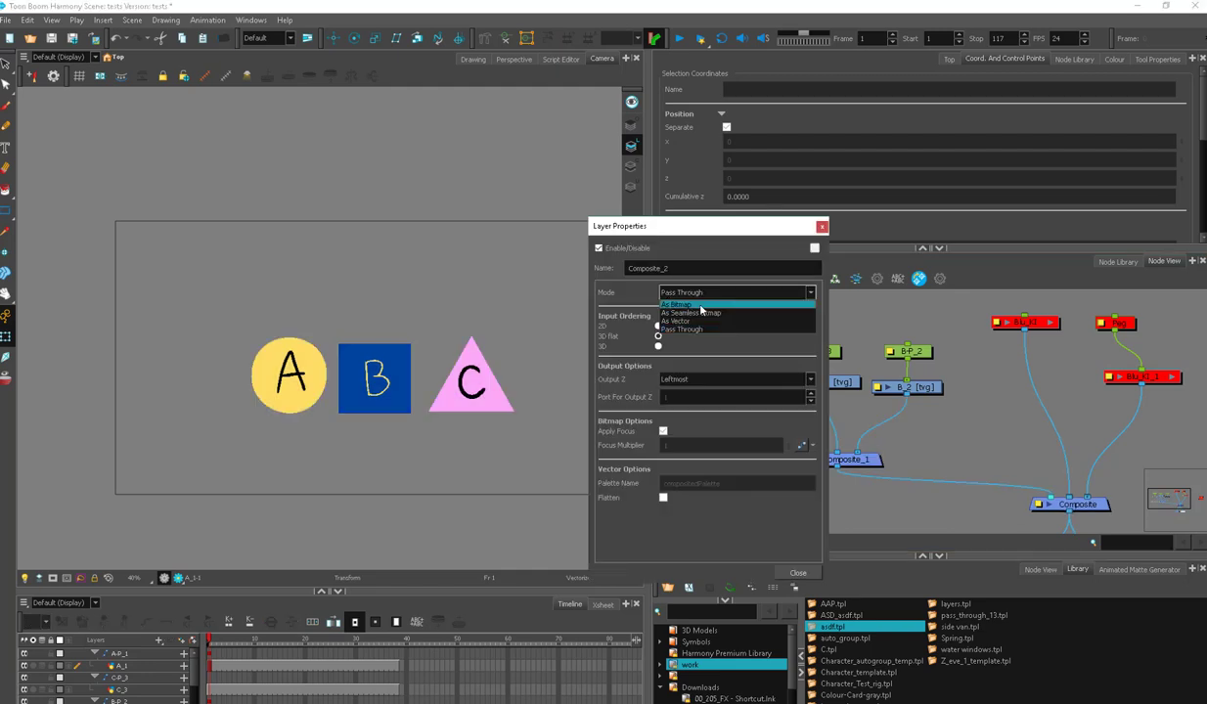
click(700, 305)
click(822, 225)
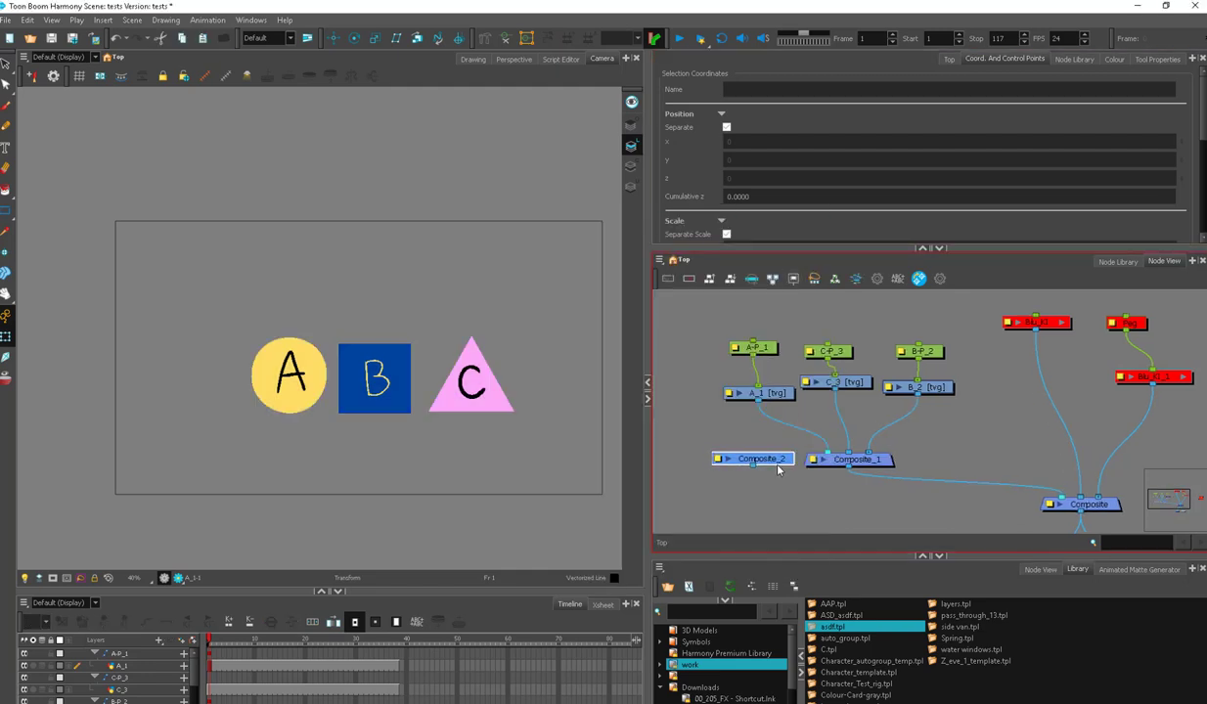
Space out the nodes by moving Composite_2 away from Composite_1 and C_3 slightly down, and review Composite_2's layer properties
drag(780, 464, 773, 458)
click(707, 456)
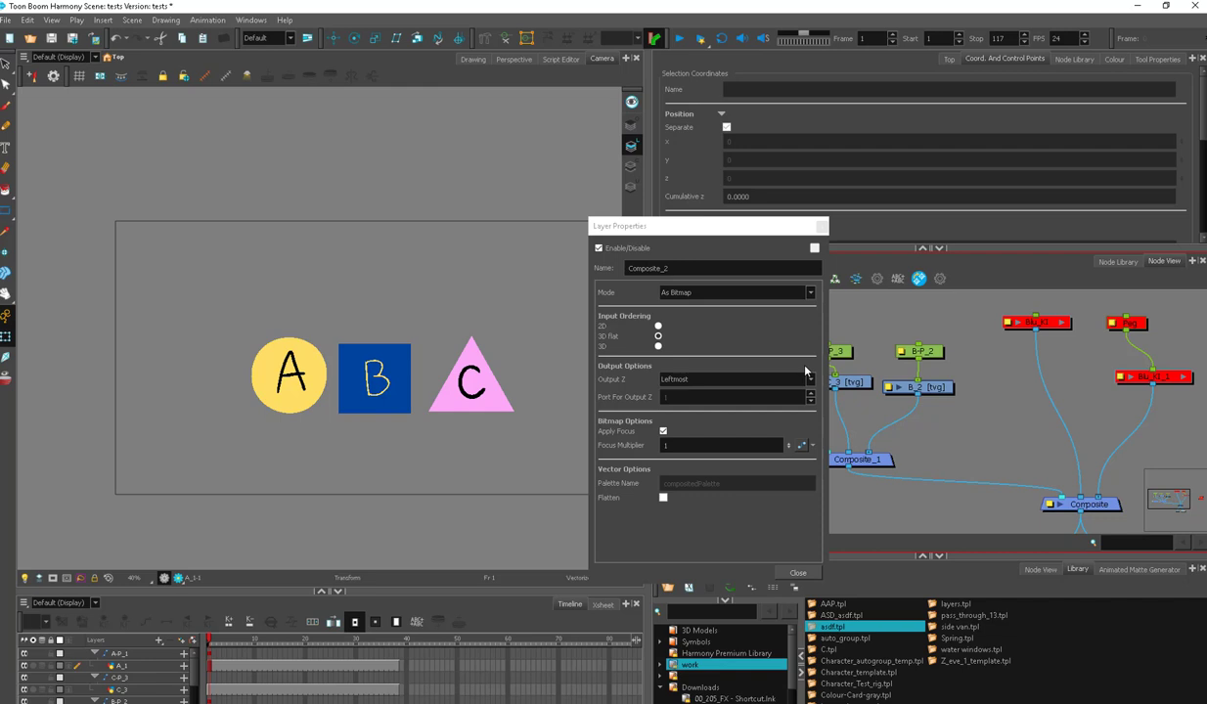
click(820, 226)
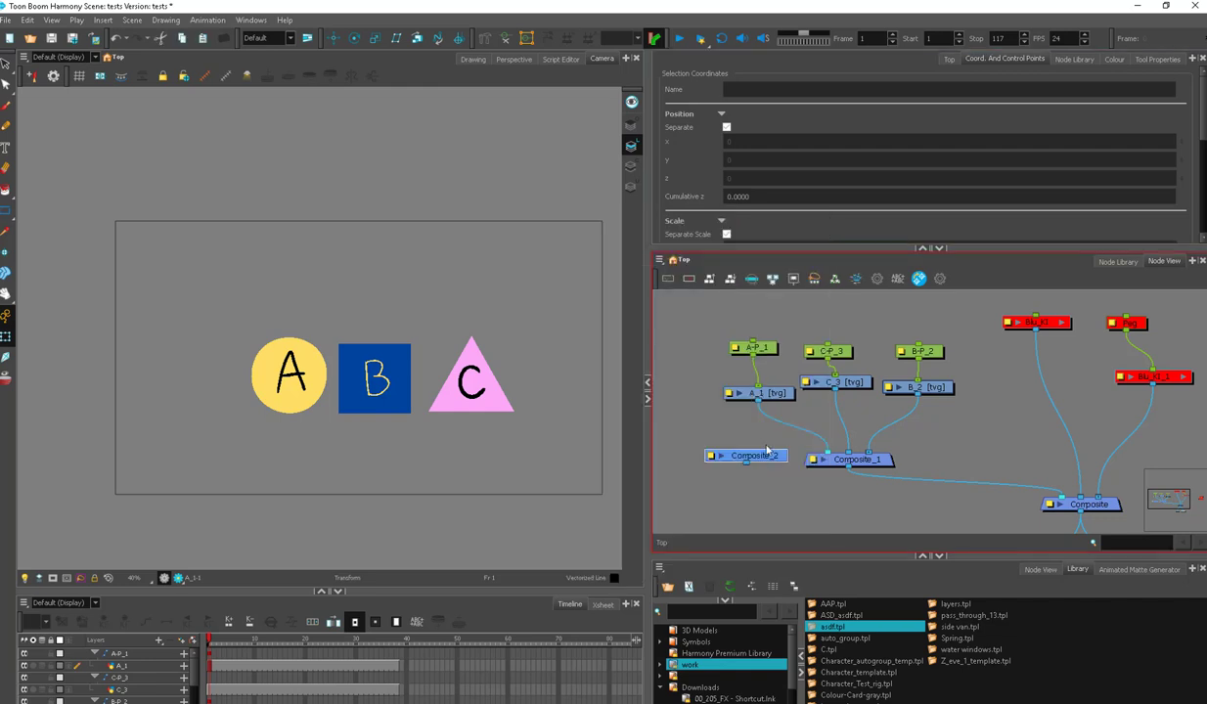
drag(764, 460, 760, 459)
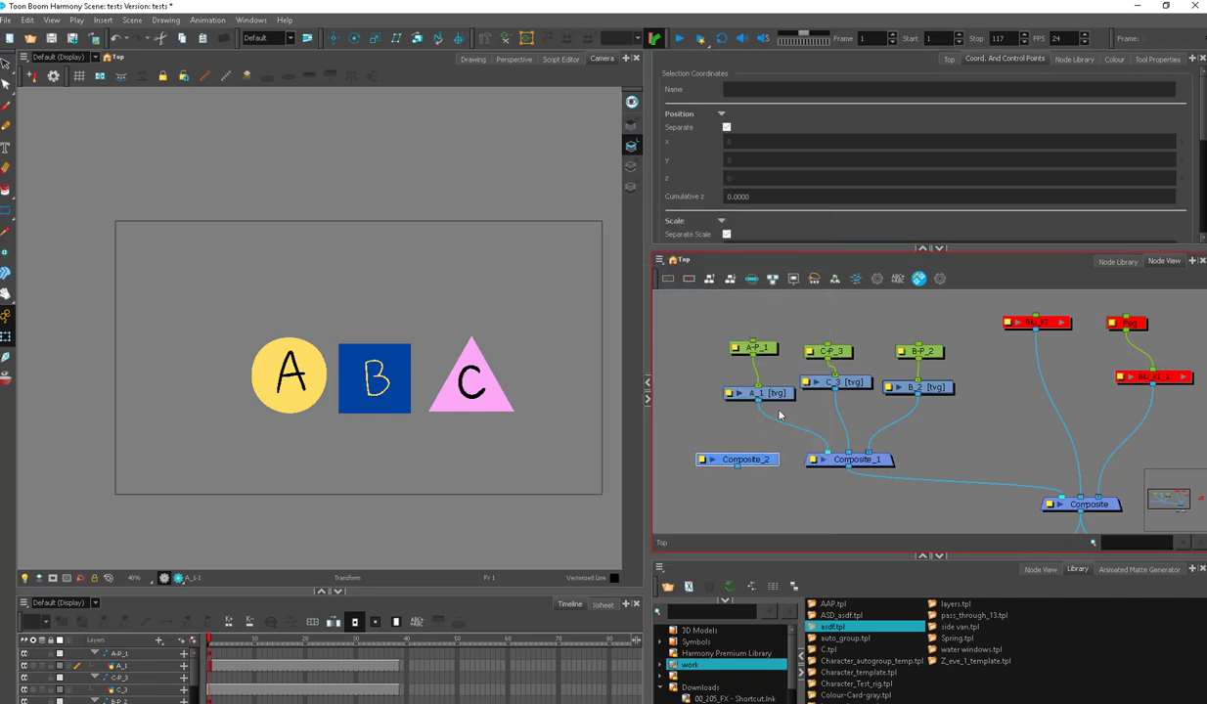
click(878, 462)
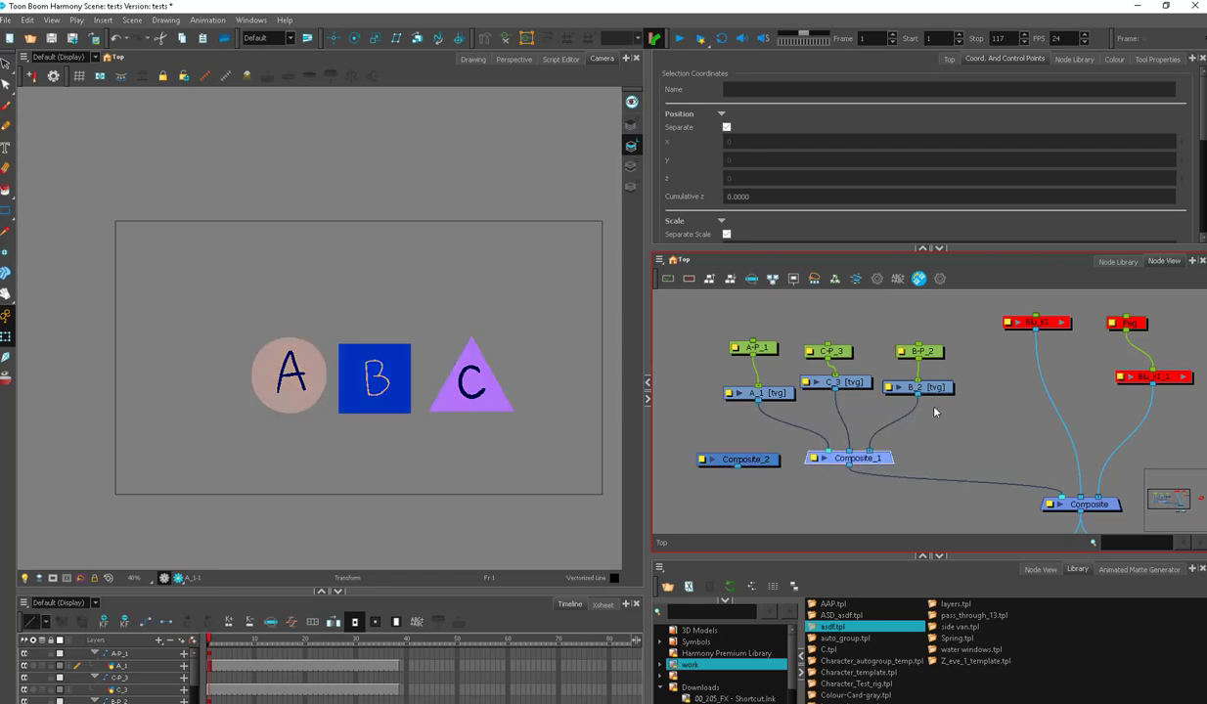
drag(843, 382, 843, 389)
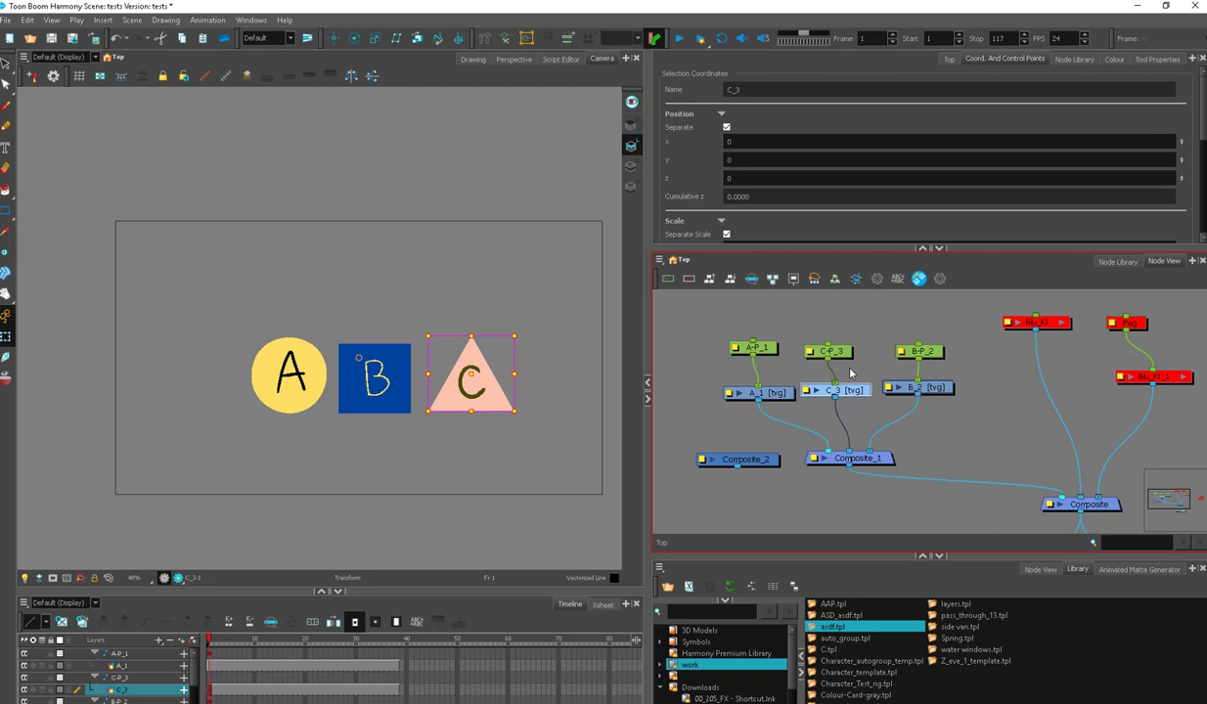
Enable the Blu_KI character group and raise it slightly in the camera view using a new parent peg
click(1178, 326)
click(1017, 323)
key(d)
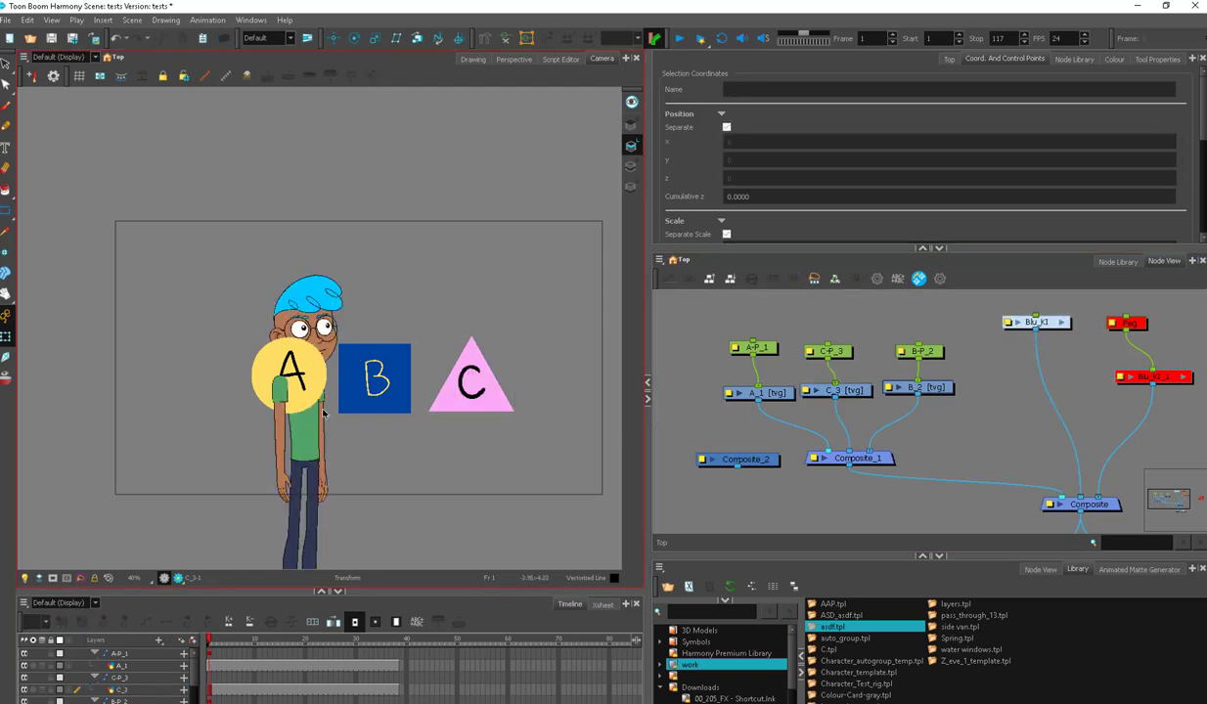
key(ctrl+p)
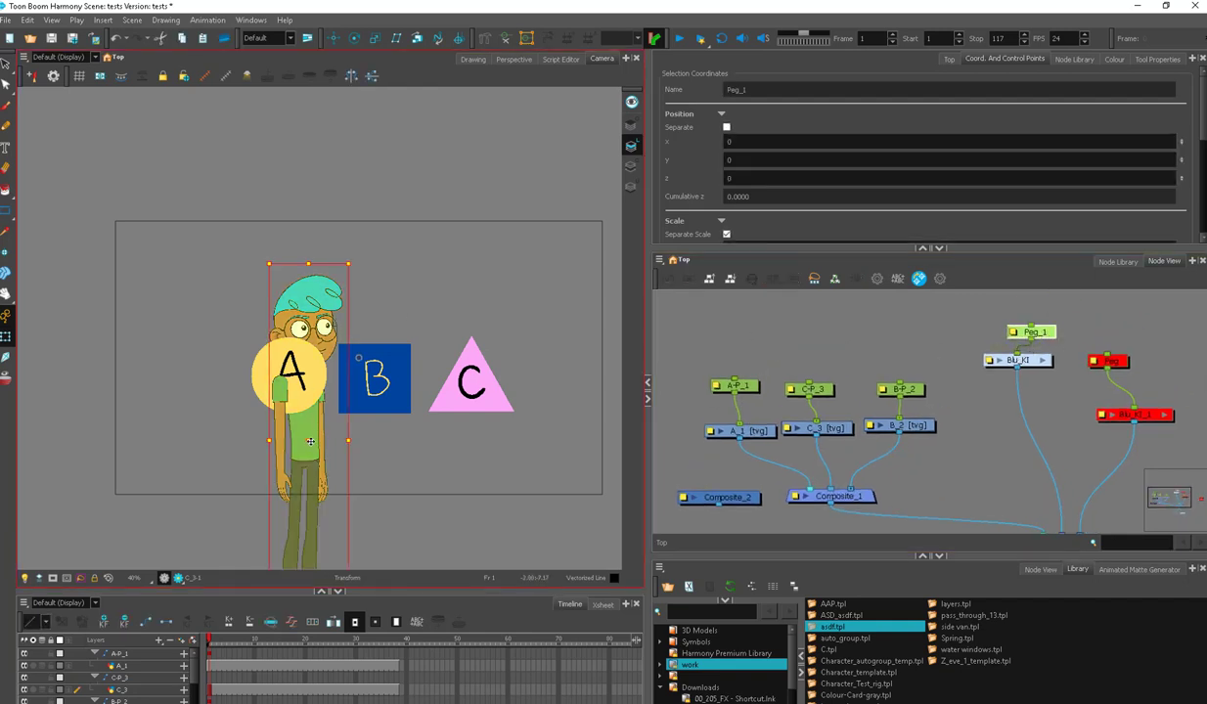
drag(310, 442, 298, 408)
Extend the exposures of the letter drawings beyond frame 51 and scrub the animation to frame 51
drag(212, 640, 606, 661)
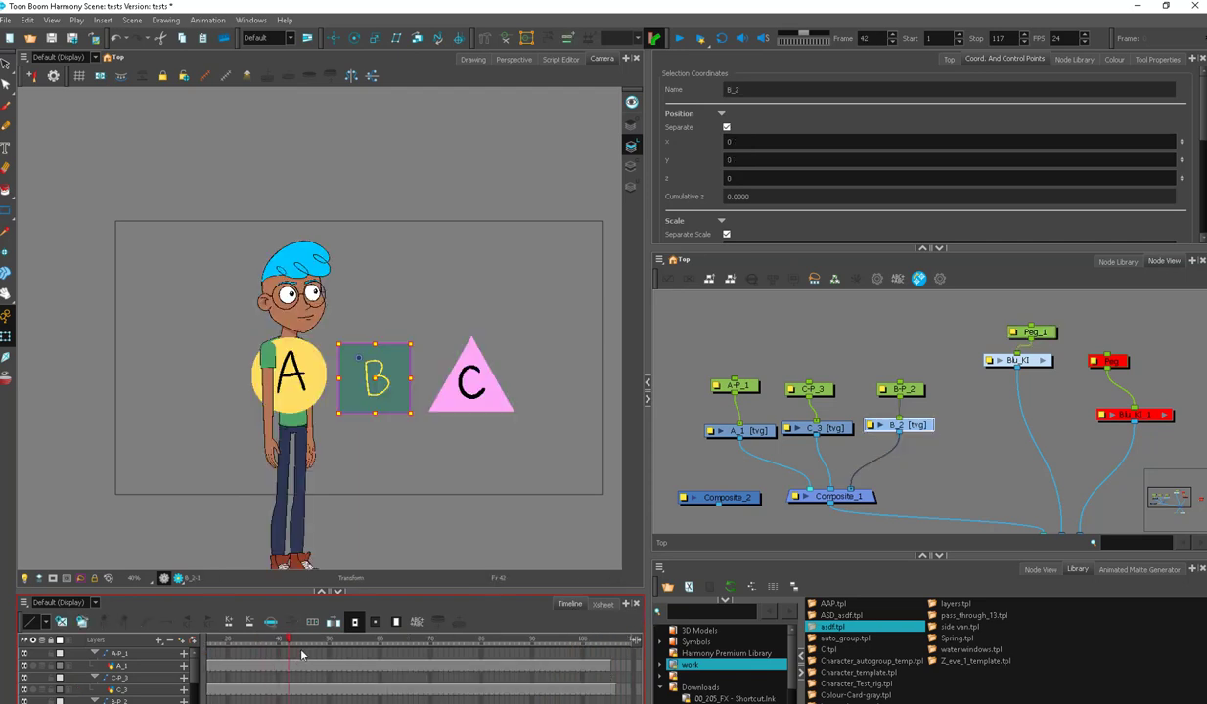
drag(301, 646, 406, 647)
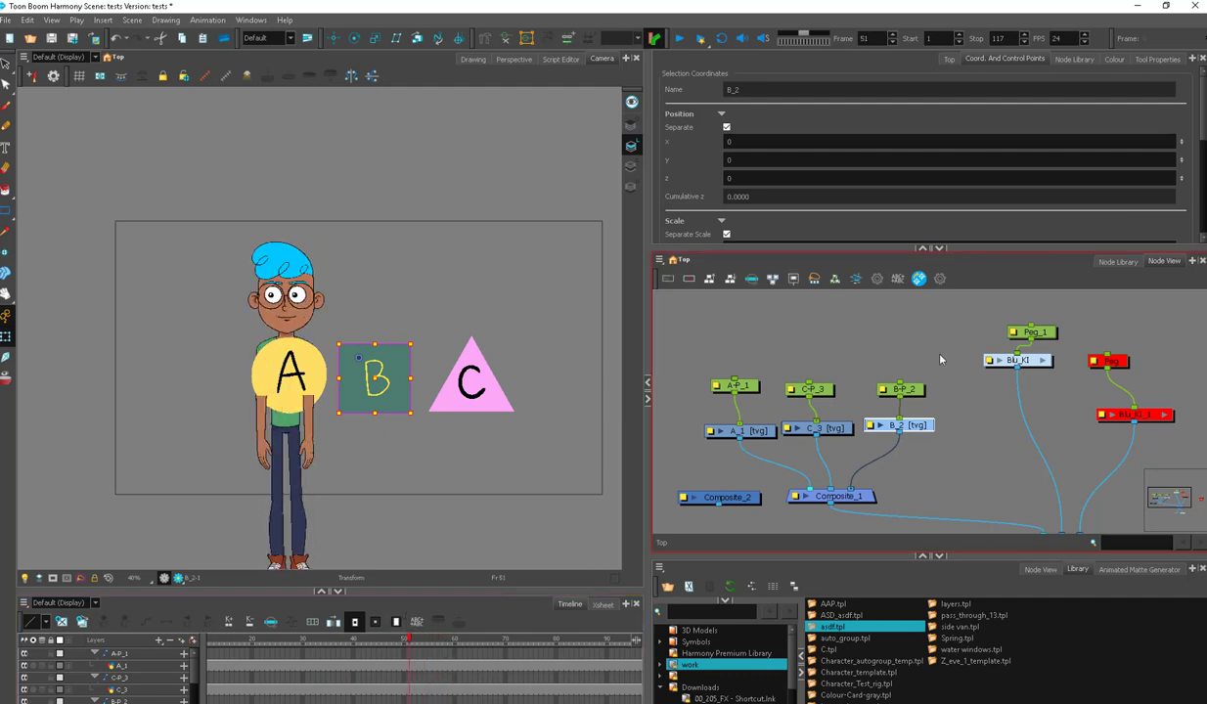
Disable the Blu_KI group with its Peg_1 and select the A-P_1 peg for a closer look at the letters
drag(1078, 312, 965, 398)
key(d)
click(735, 386)
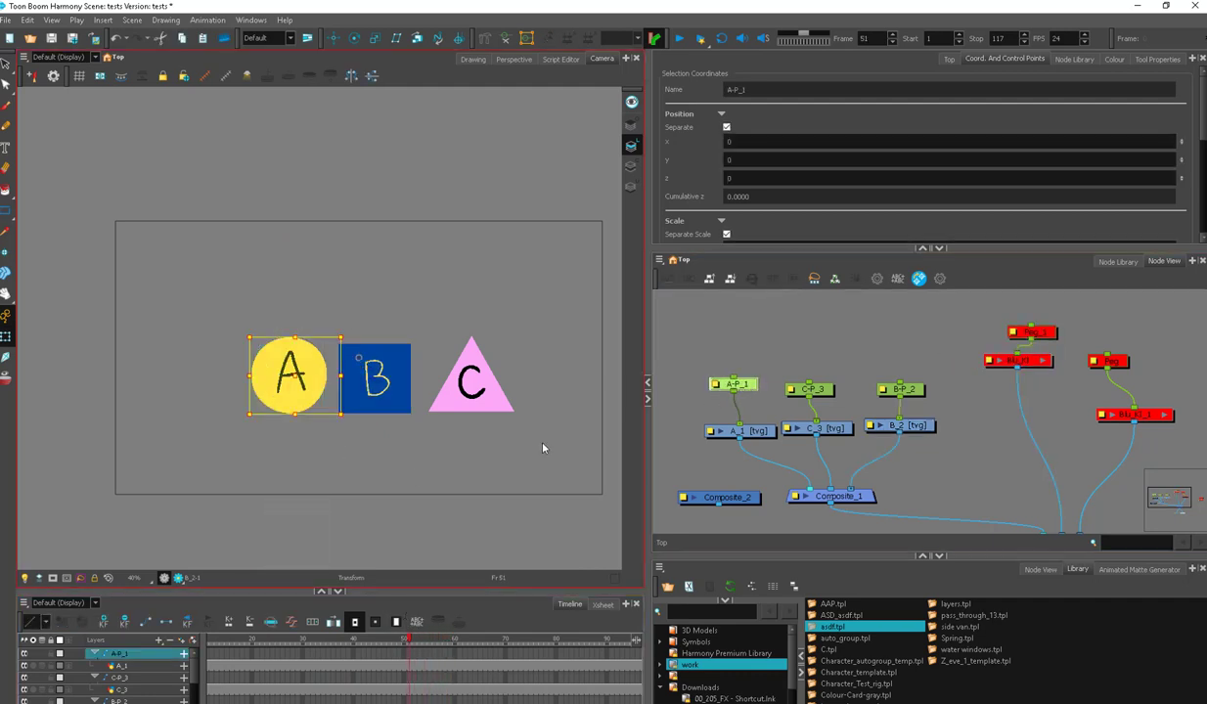
scroll(524, 428, up, 1)
drag(439, 421, 495, 426)
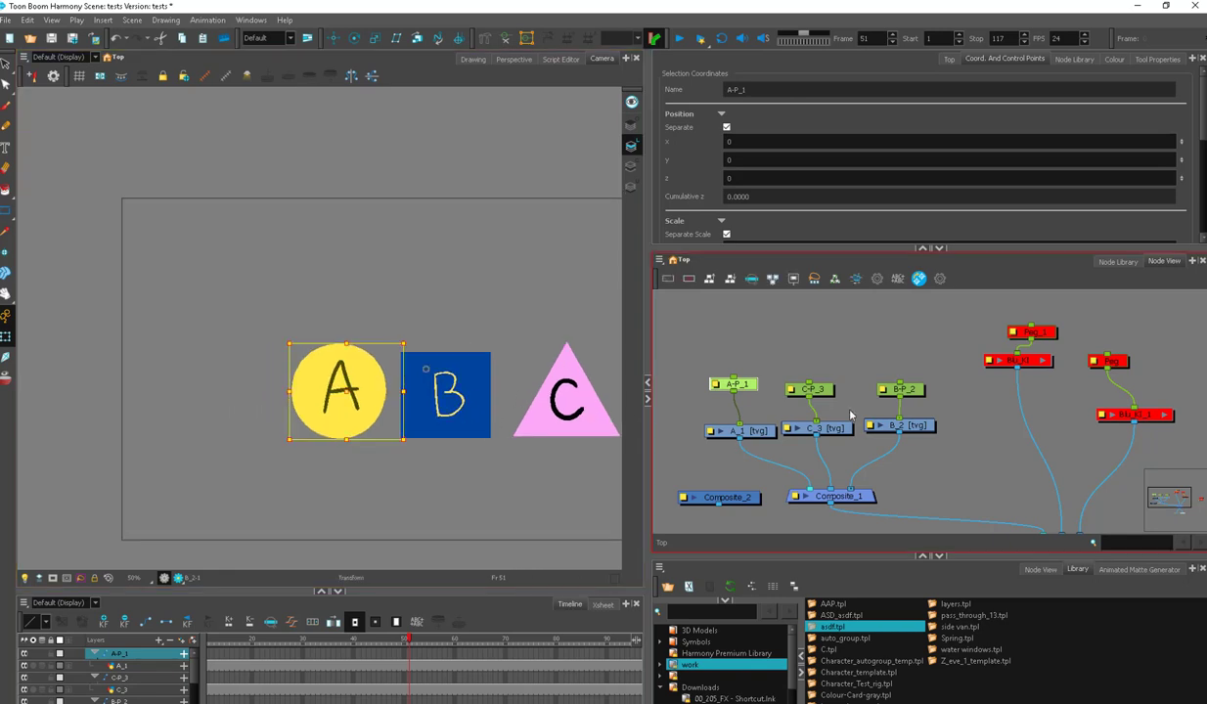
Re-enable the Blu_KI group with its Peg_1 and scrub the animation to frame 53
click(849, 494)
drag(1070, 317, 970, 393)
key(a)
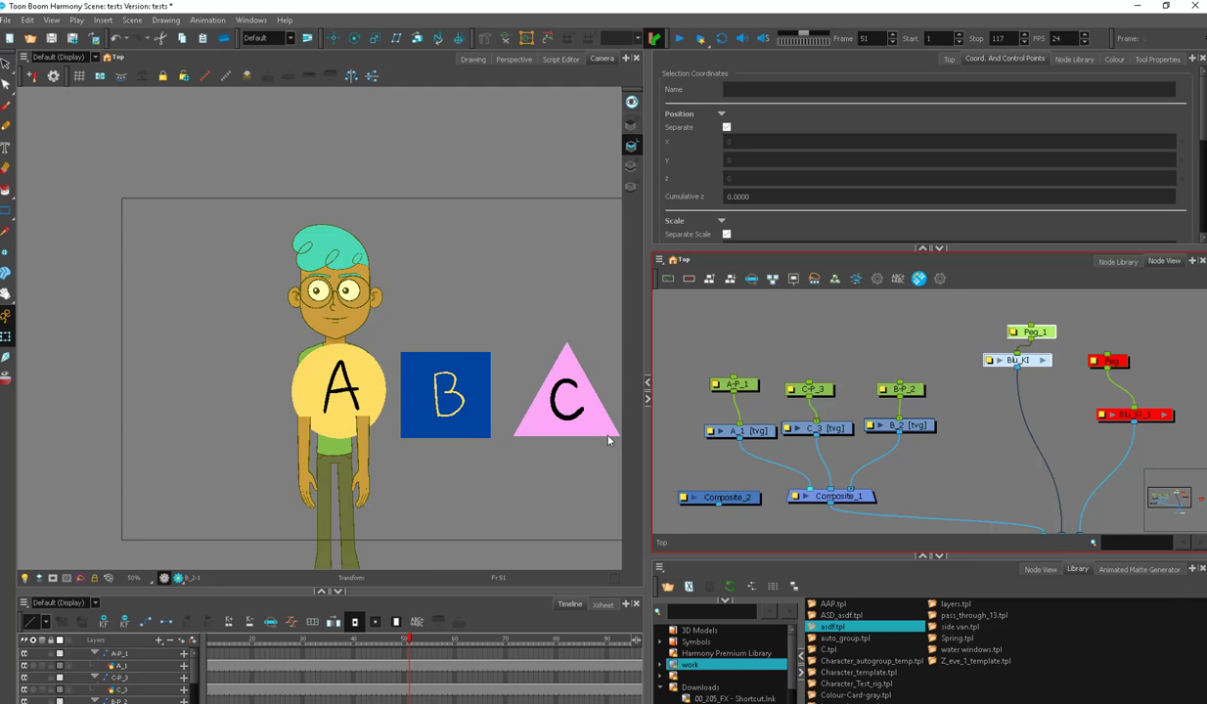
click(458, 642)
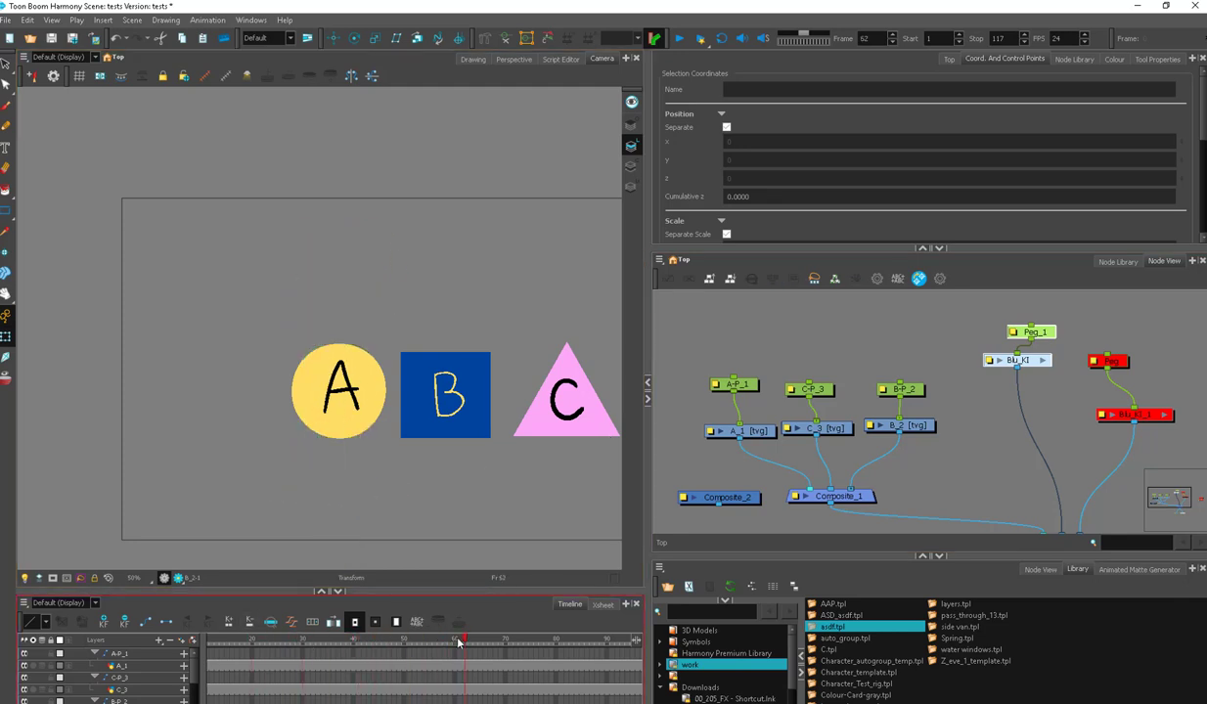
drag(458, 642, 418, 641)
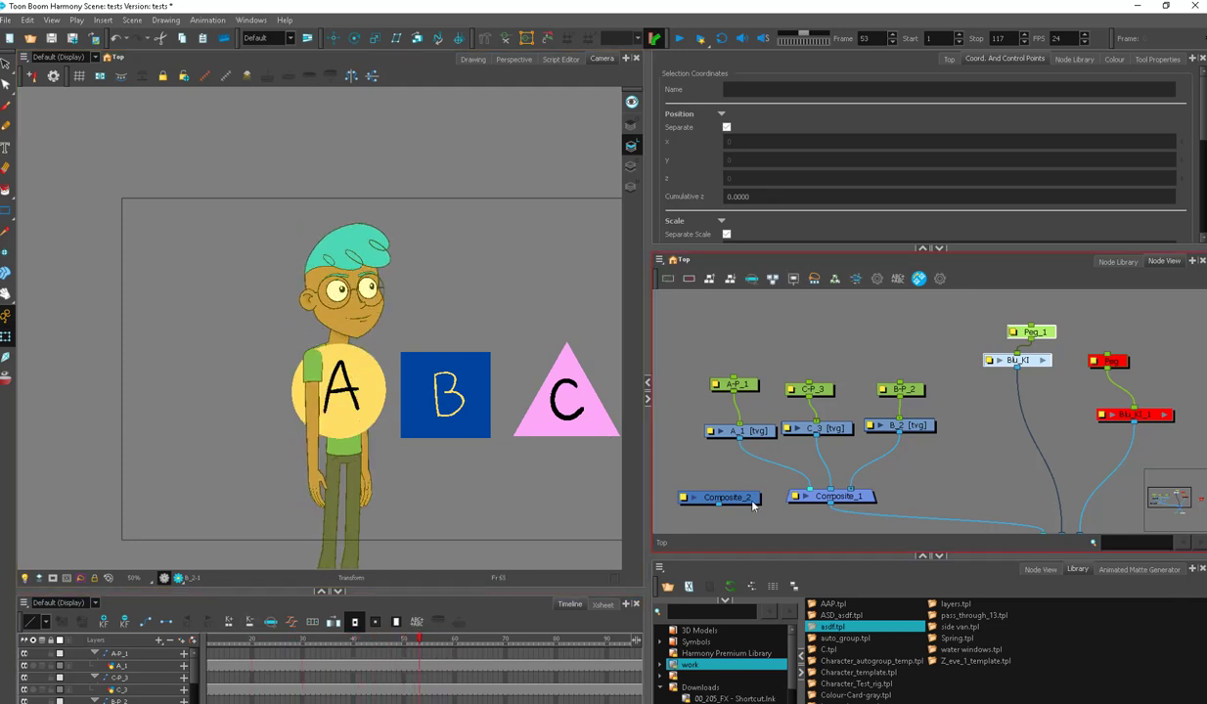
Set the mode of the Composite_1 node to As Bitmap
double_click(821, 496)
click(716, 292)
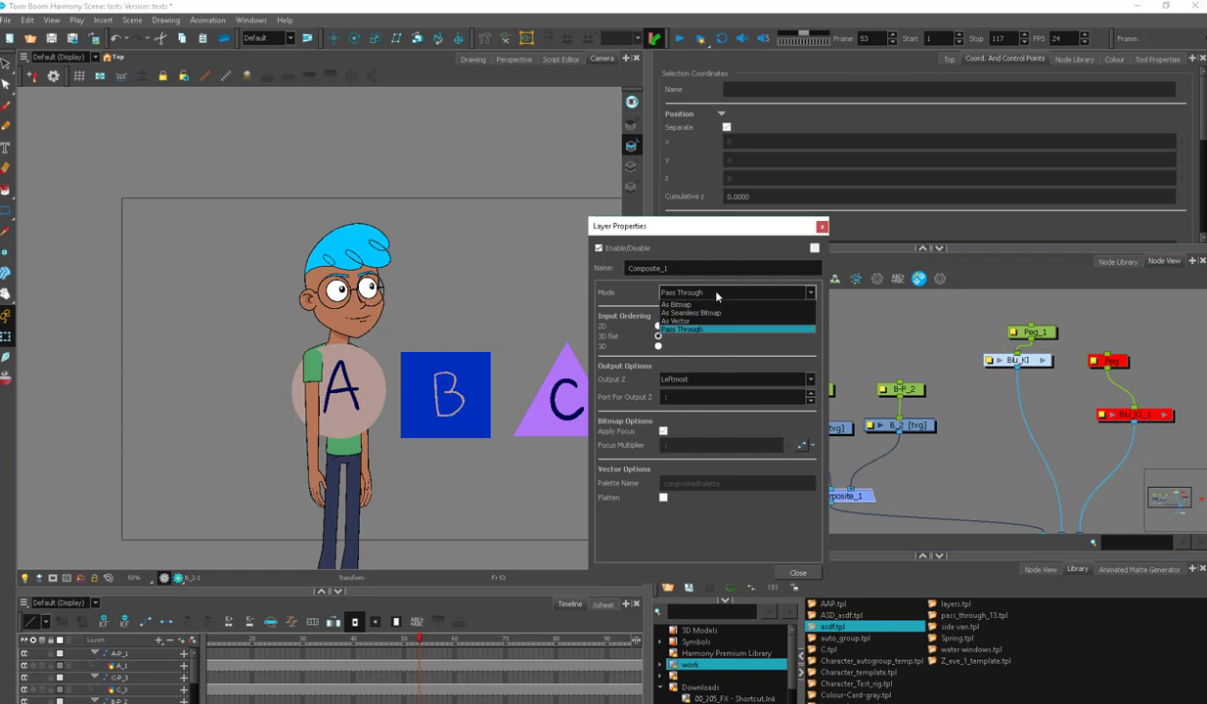
click(697, 304)
click(823, 227)
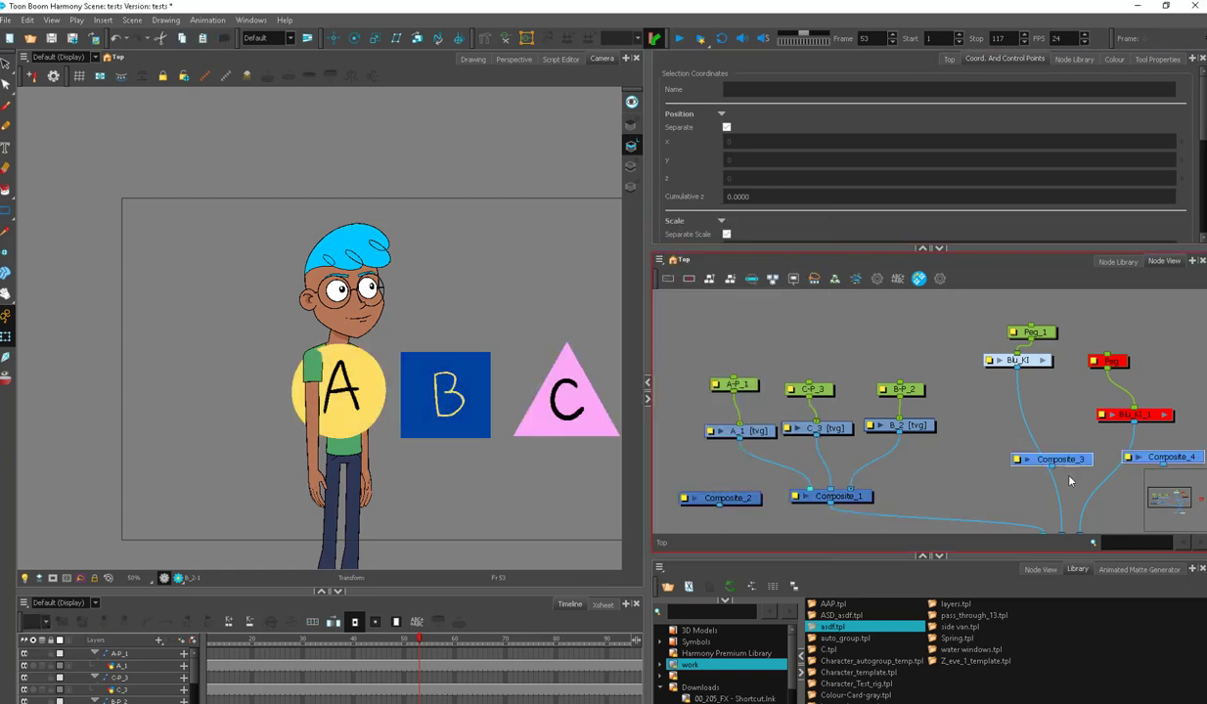
Insert Composite_3 between Blu_KI and the main Composite node, and move the playhead to frame 51
drag(1030, 457, 987, 436)
drag(1000, 515, 1023, 515)
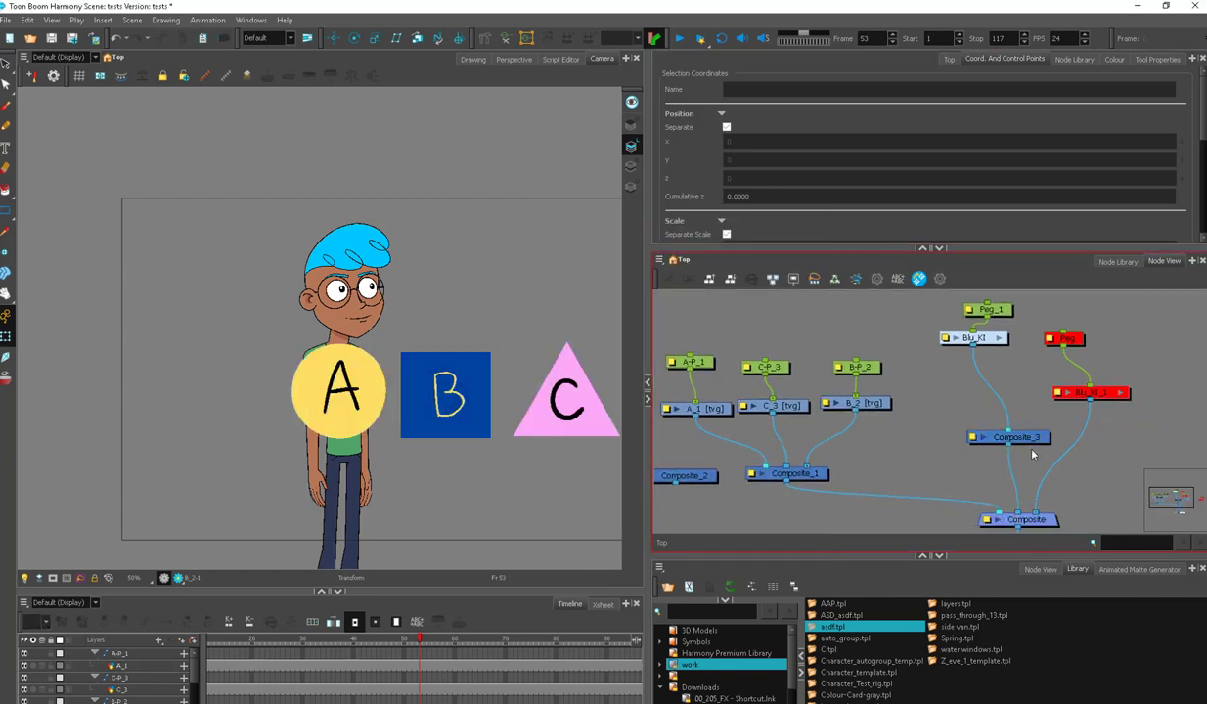
drag(1027, 438, 1004, 456)
click(1022, 430)
drag(287, 641, 406, 642)
Return the Composite_1 node to Pass Through mode and move the playhead to frame 50
click(829, 472)
double_click(829, 472)
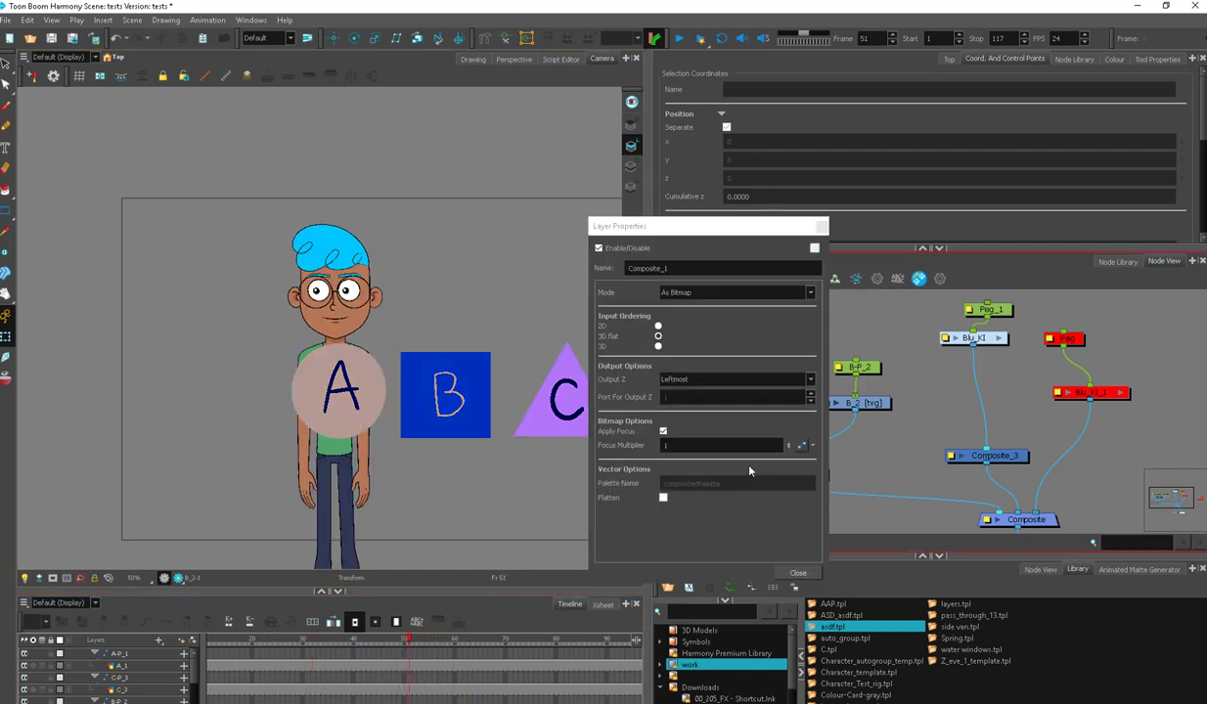
click(735, 292)
click(700, 323)
click(822, 228)
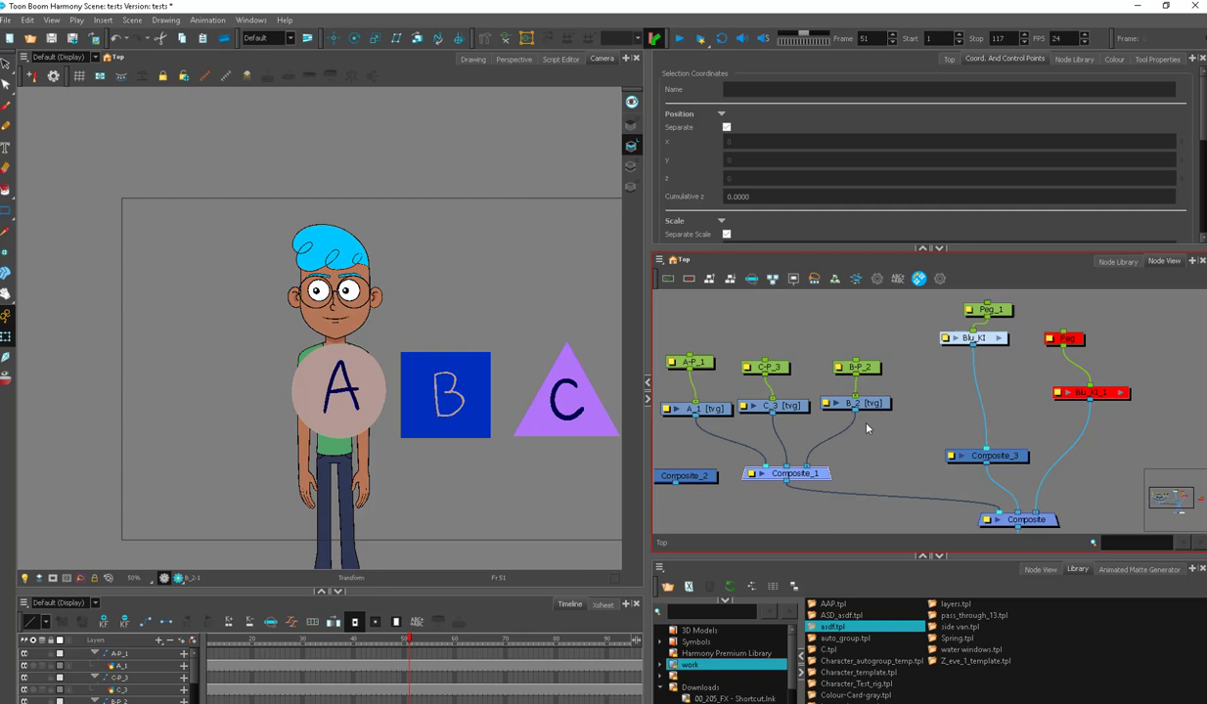
click(868, 424)
drag(393, 639, 402, 609)
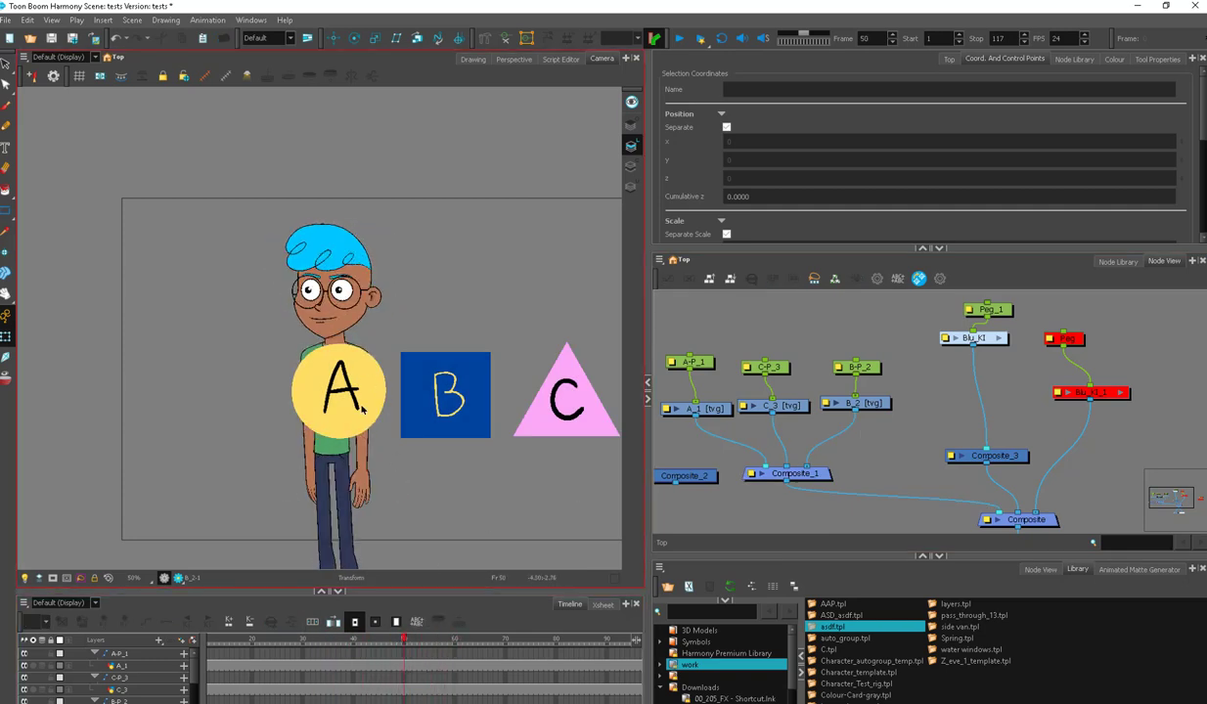
Move the Composite_3 node up closer beneath the Blu_KI group and view the character enlarged
drag(361, 419, 405, 431)
scroll(405, 431, up, 1)
drag(1012, 461, 997, 403)
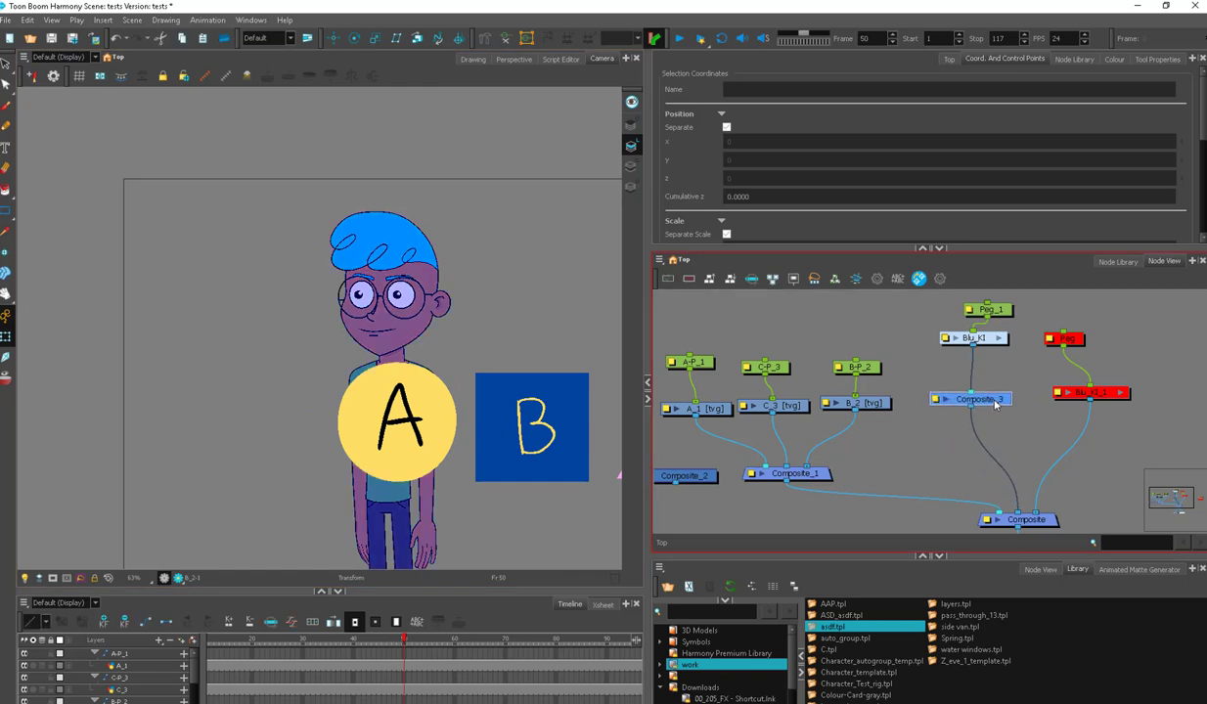
drag(1028, 295, 963, 350)
drag(990, 399, 994, 408)
click(939, 378)
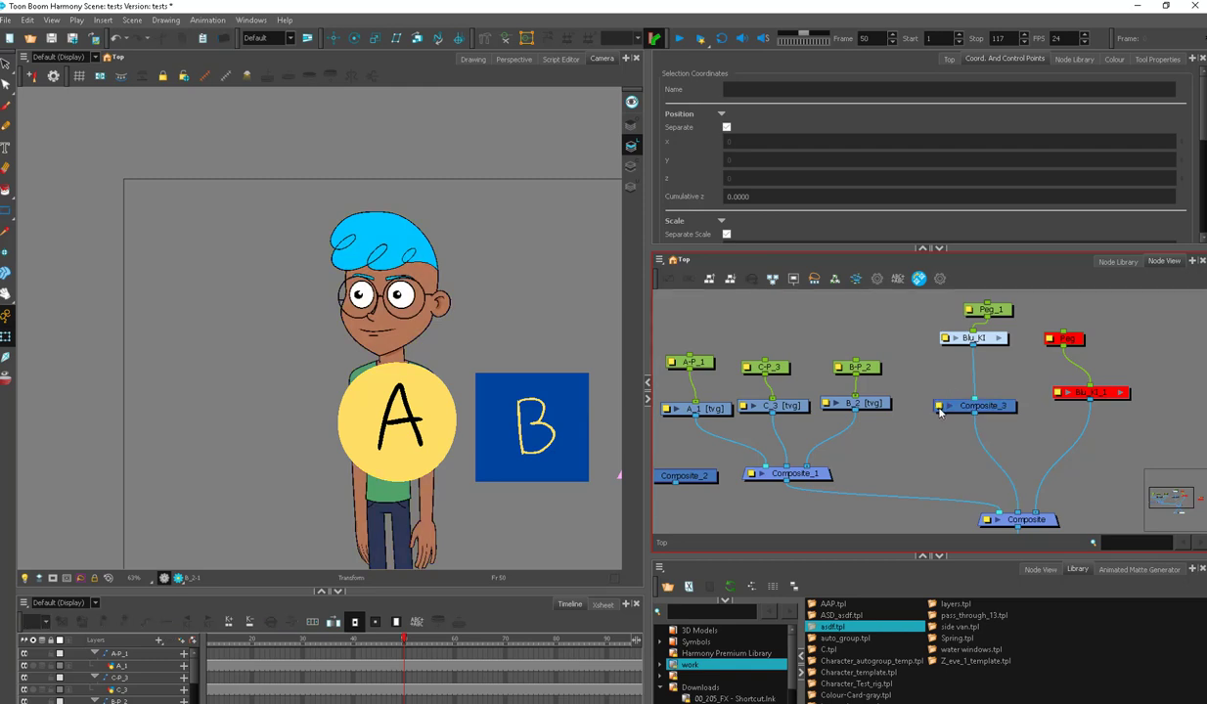
Review Composite_3's mode and output options in its layer properties, and select the character's hair in the camera view
click(938, 407)
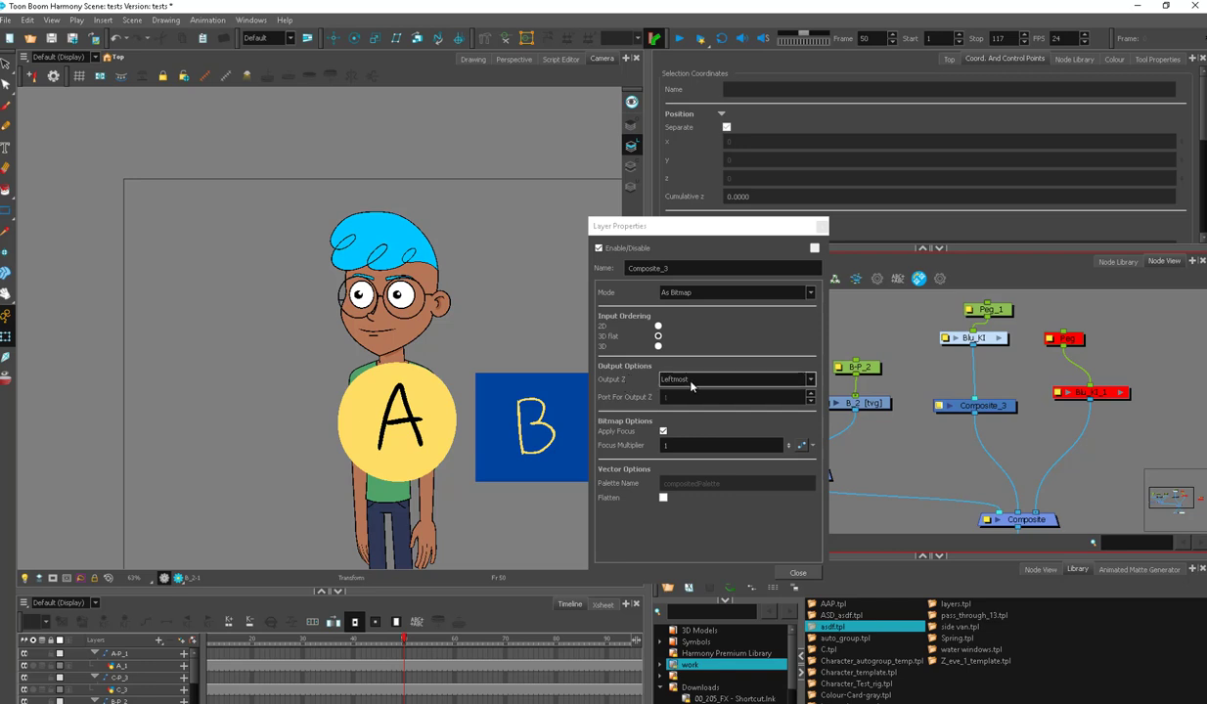
drag(965, 408, 967, 397)
click(822, 227)
click(377, 249)
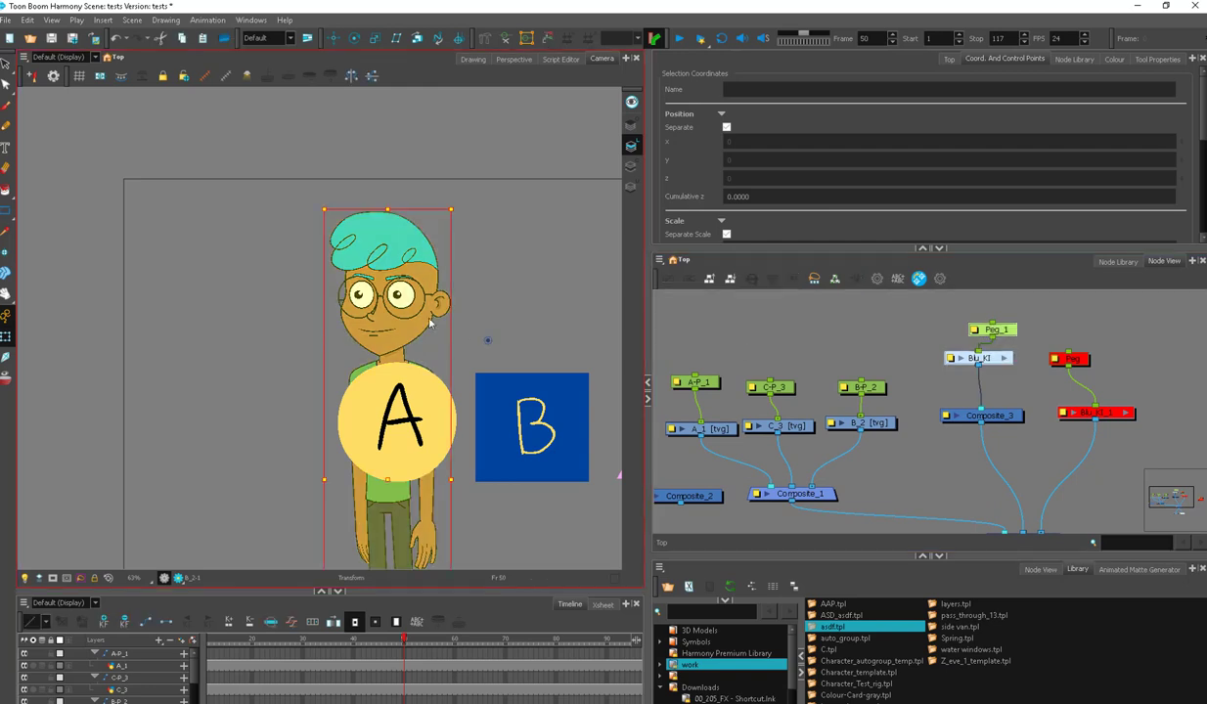
click(361, 255)
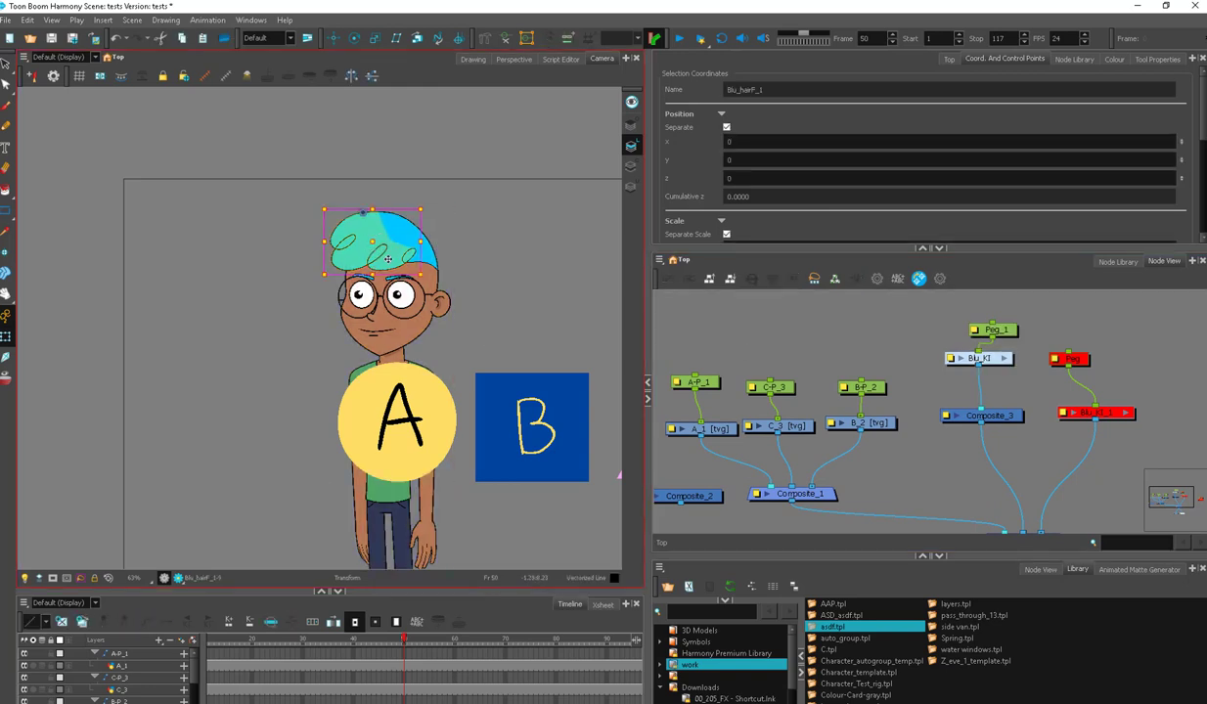
Import the asdf.tpl library template below the Blu_KI group and connect its asdf_1 drawing to Composite_3
drag(856, 629, 978, 397)
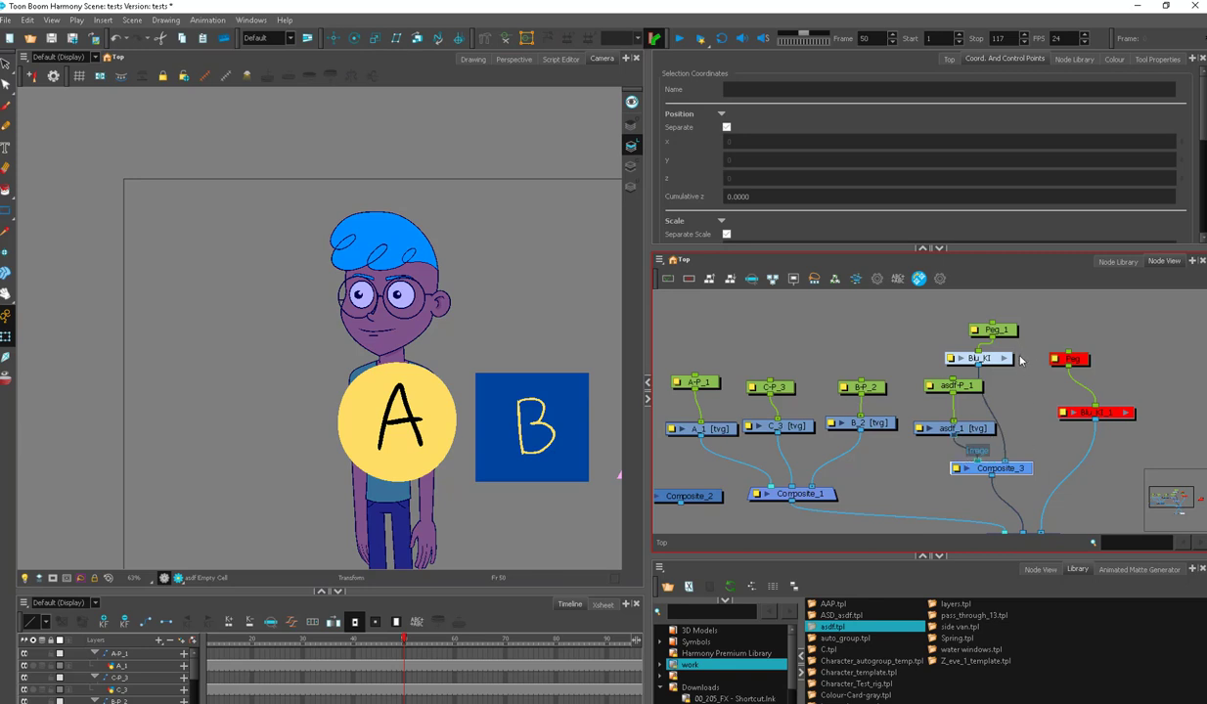
Rename the asdf_1 drawing and its peg to Z_1 and Z-P_1
scroll(1022, 391, up, 1)
drag(1026, 440, 1002, 406)
drag(992, 339, 906, 412)
click(877, 278)
key(Tab)
text(Z)
click(586, 395)
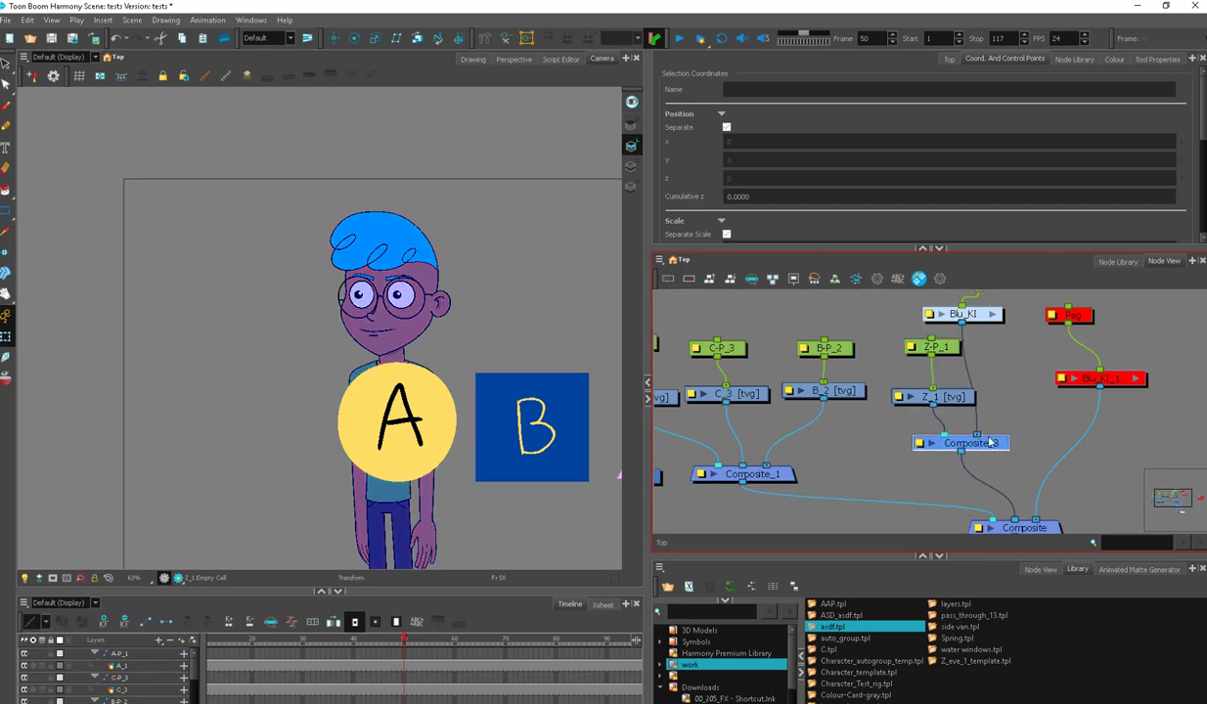
Set the Z-P_1 peg's Z position to 0.05 F and raise it further to 0.106 F
drag(929, 347, 923, 357)
click(748, 179)
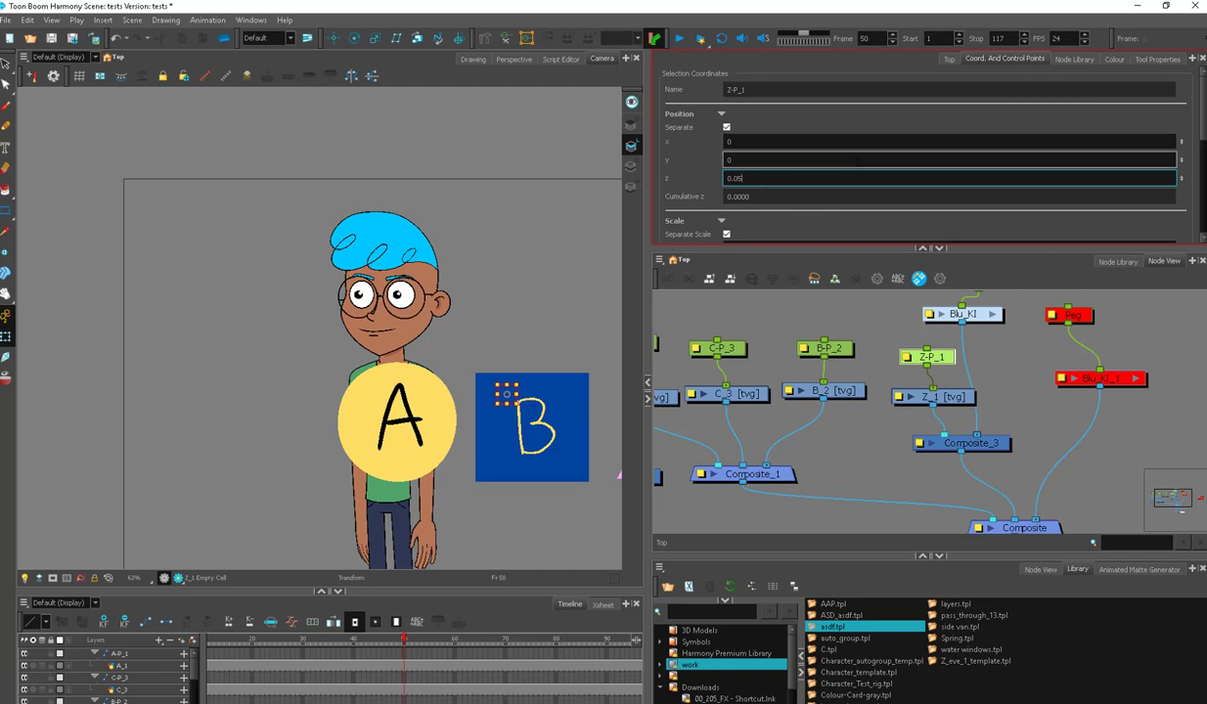
key(Return)
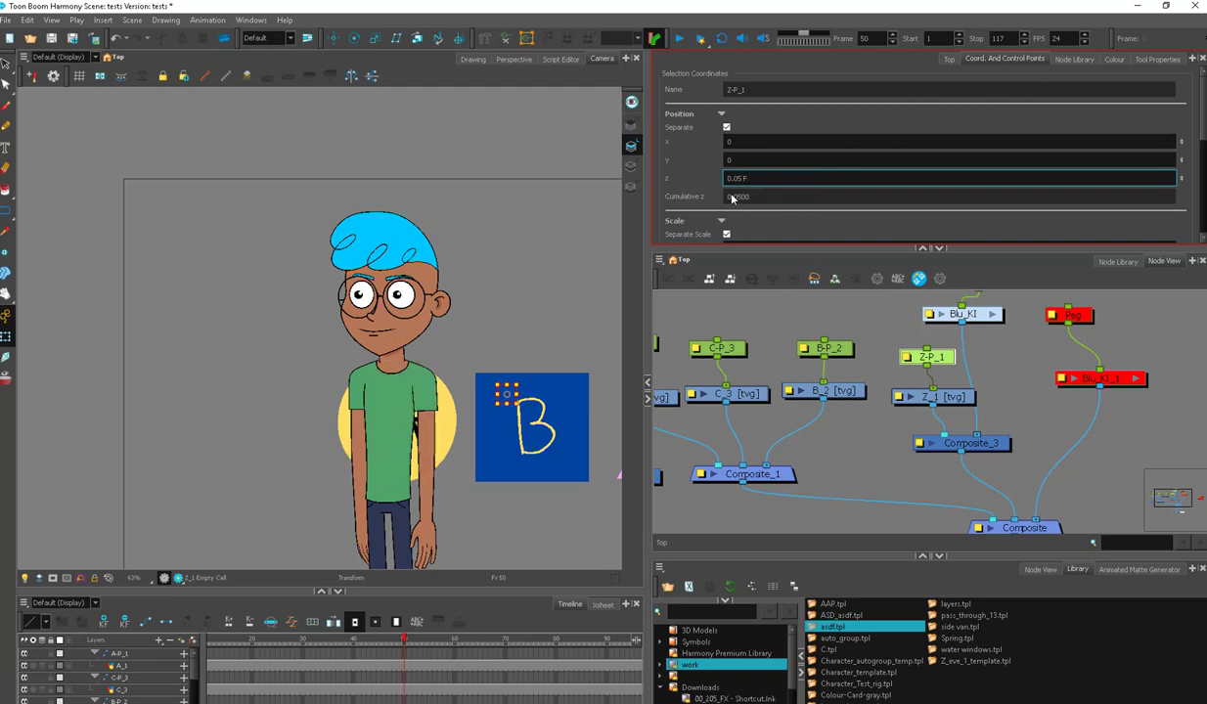
text(0)
drag(747, 179, 744, 180)
click(950, 344)
click(932, 356)
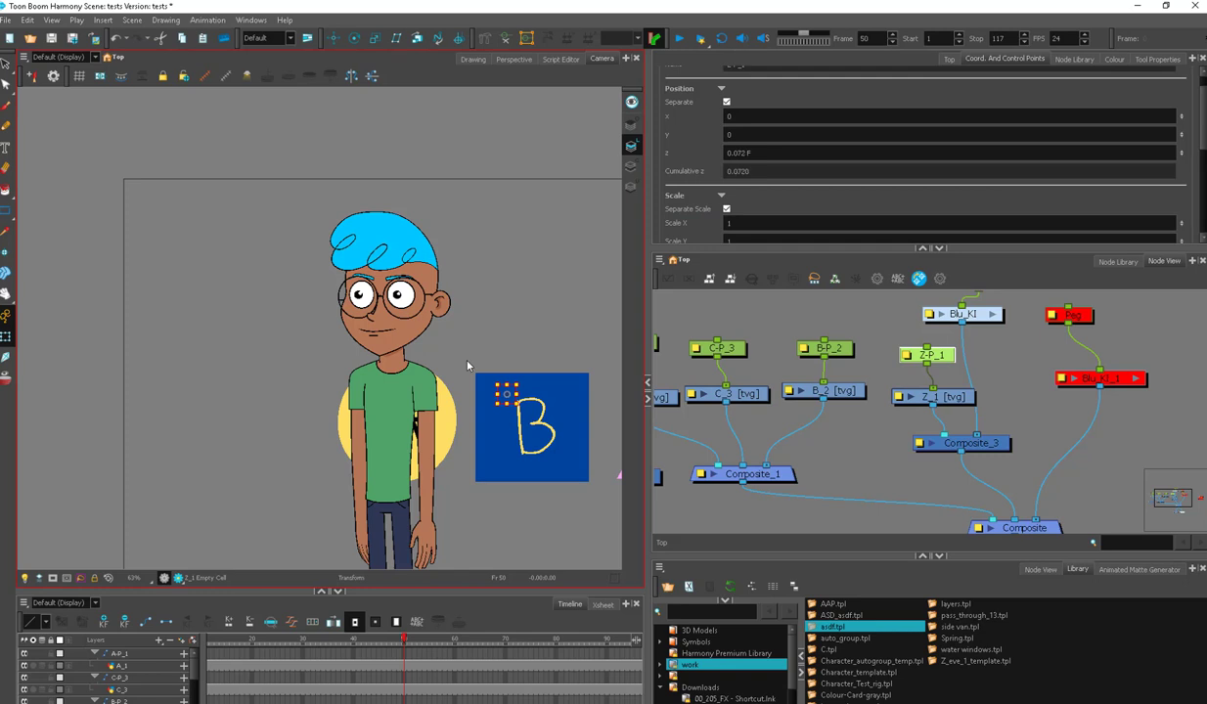
click(679, 168)
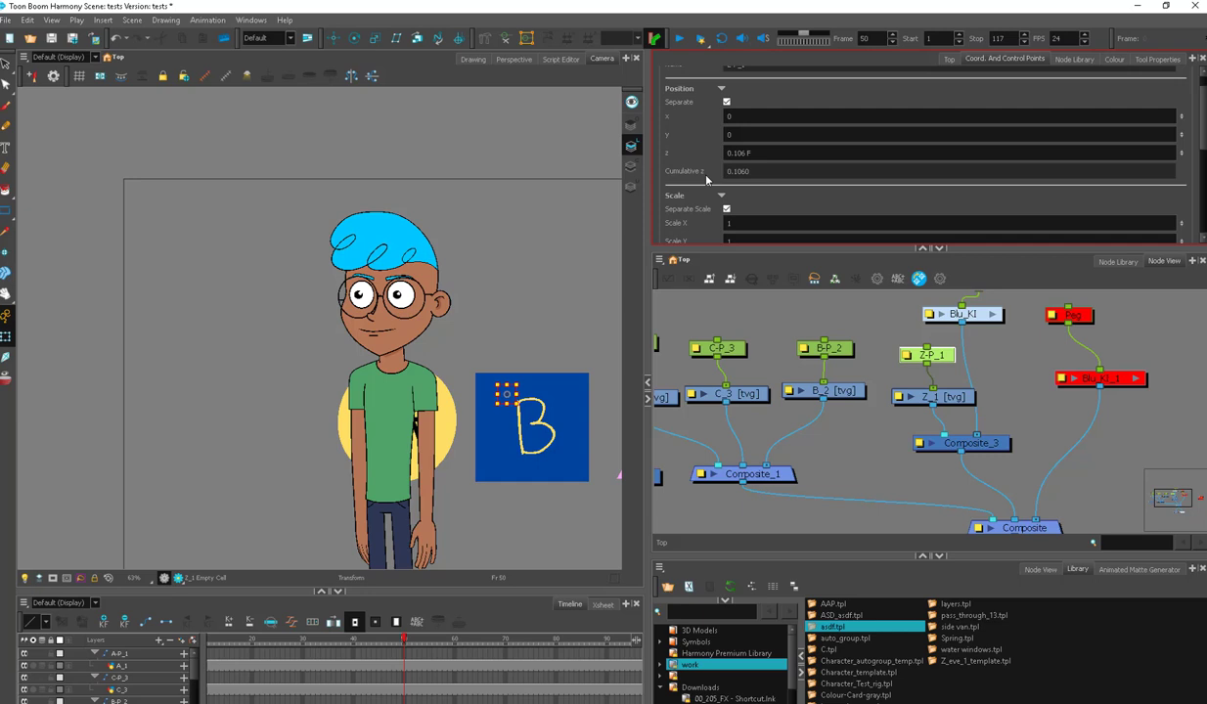
Set the Z-P_1 peg's Z position to 0.001 F
click(948, 344)
click(945, 352)
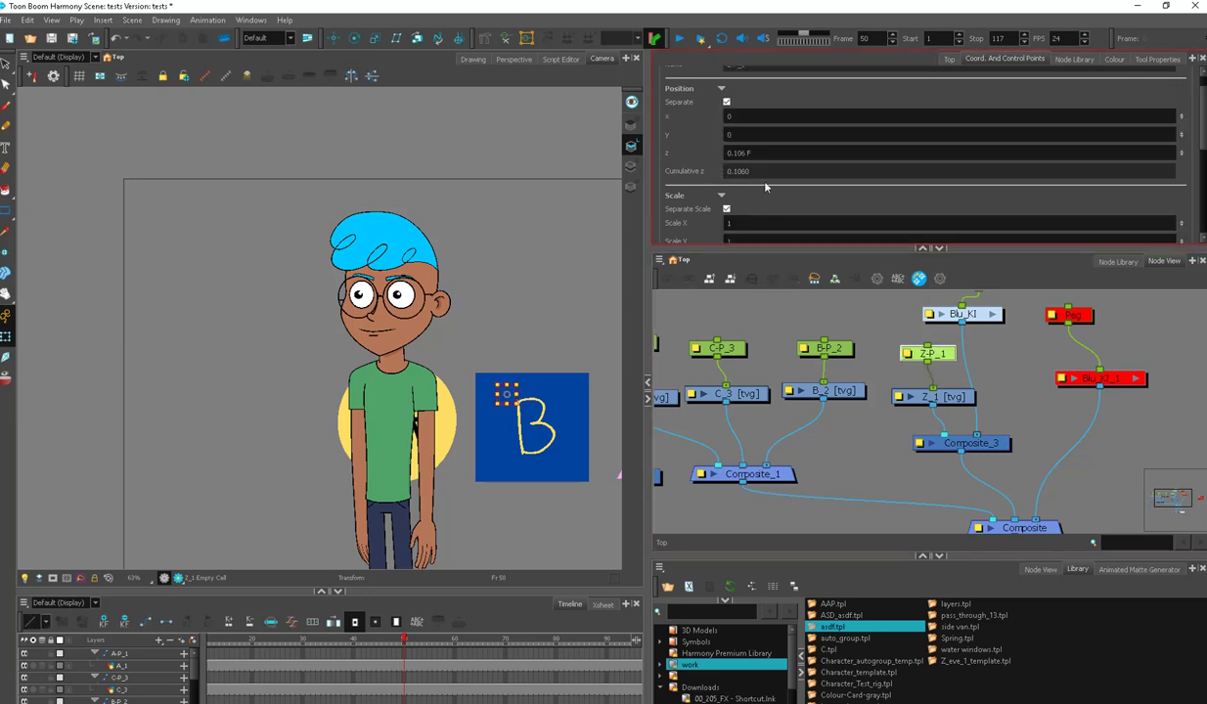
drag(758, 154, 735, 155)
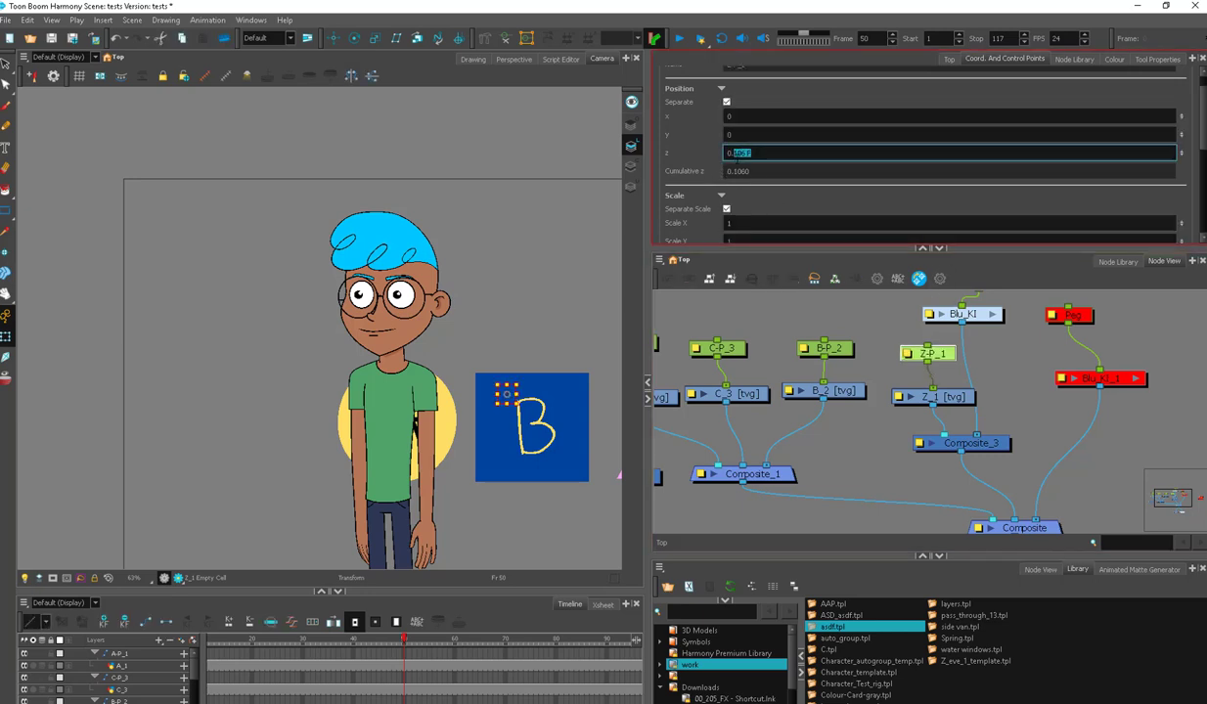
text(00)
click(910, 377)
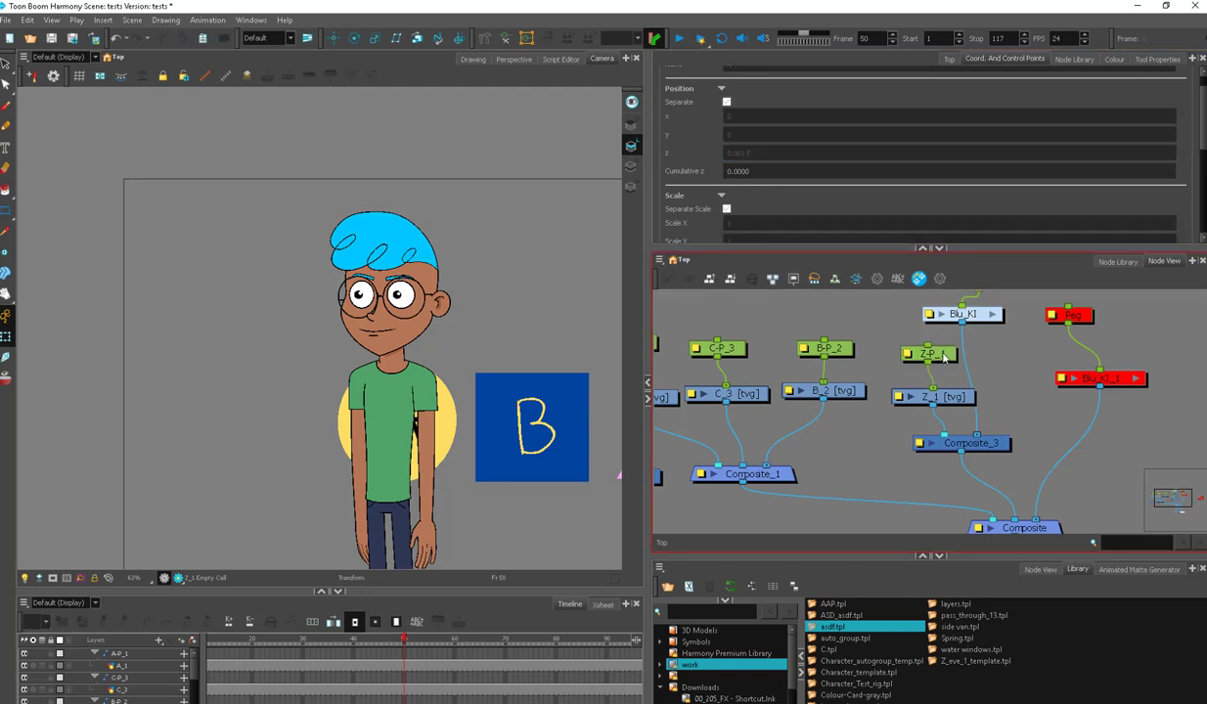
drag(940, 356, 932, 359)
click(732, 152)
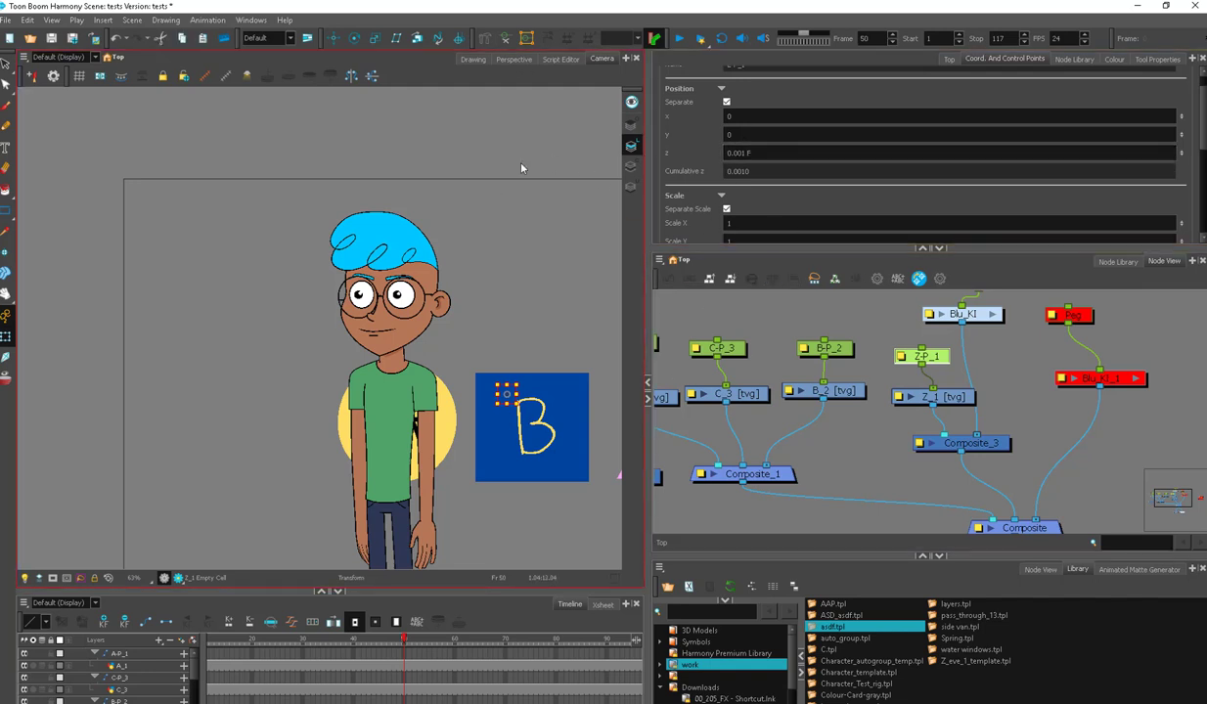
Set the Z position of Peg_1 above the Blu_KI group to -5
click(797, 428)
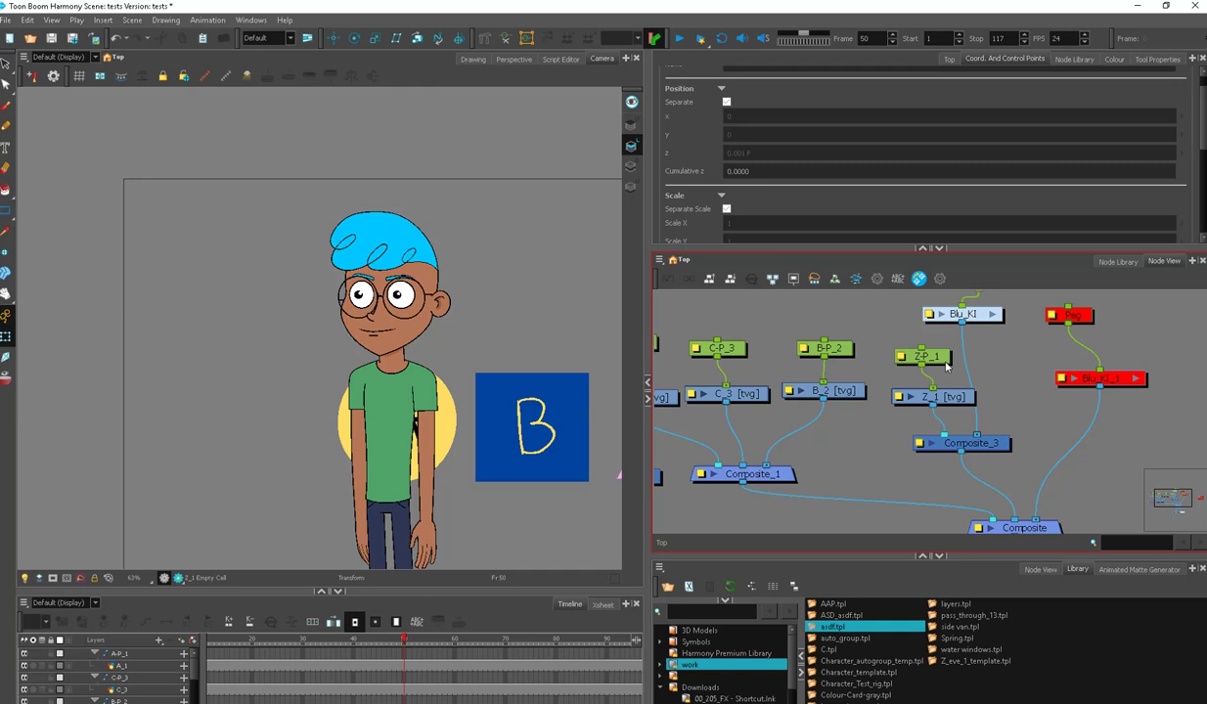
scroll(841, 420, down, 1)
click(972, 352)
drag(1018, 345, 967, 357)
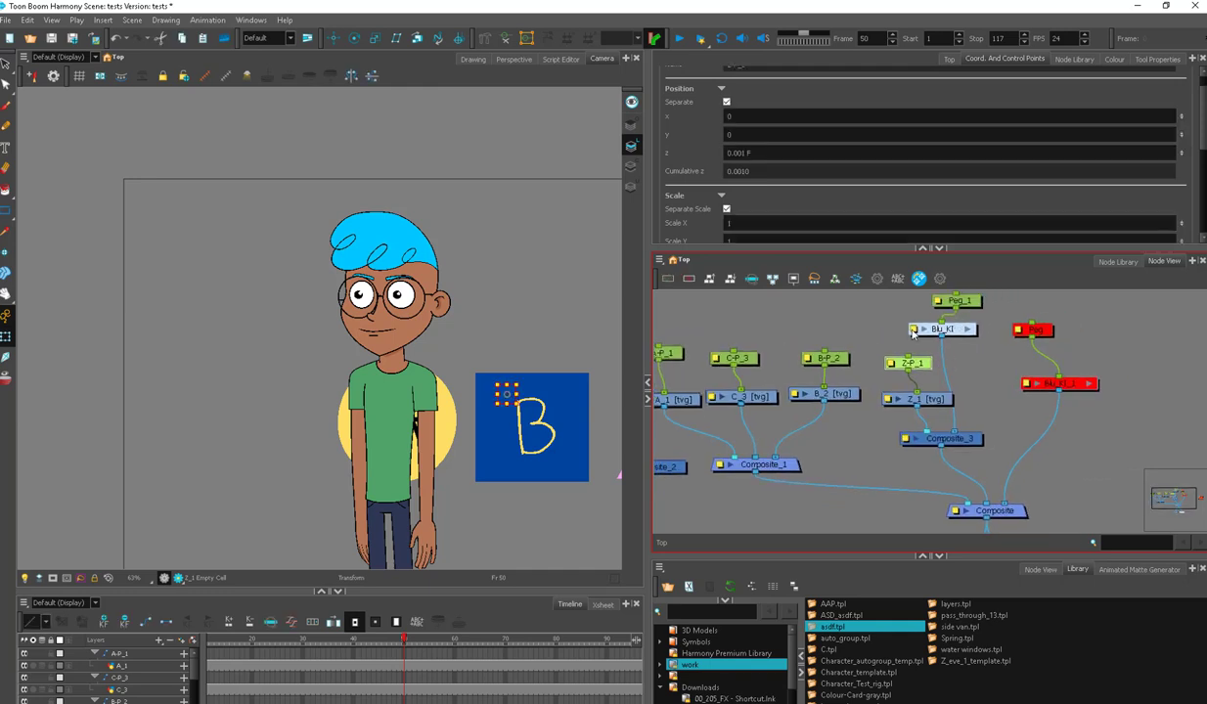
click(963, 302)
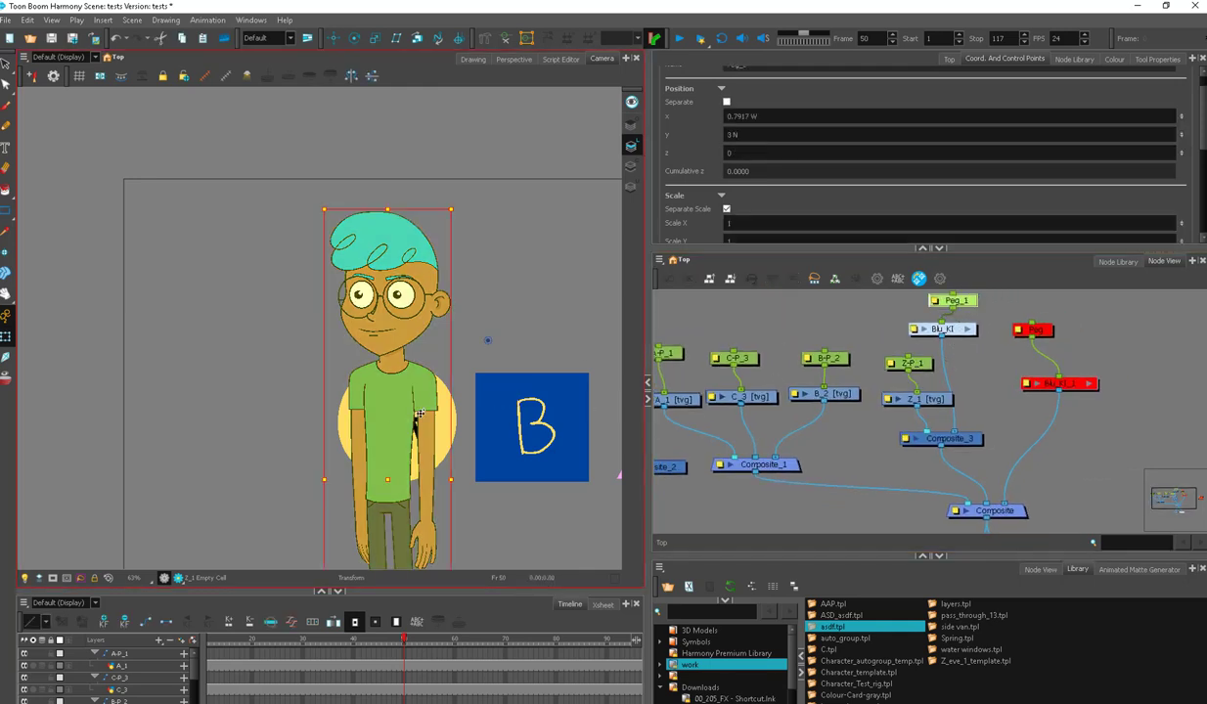
drag(370, 492, 428, 477)
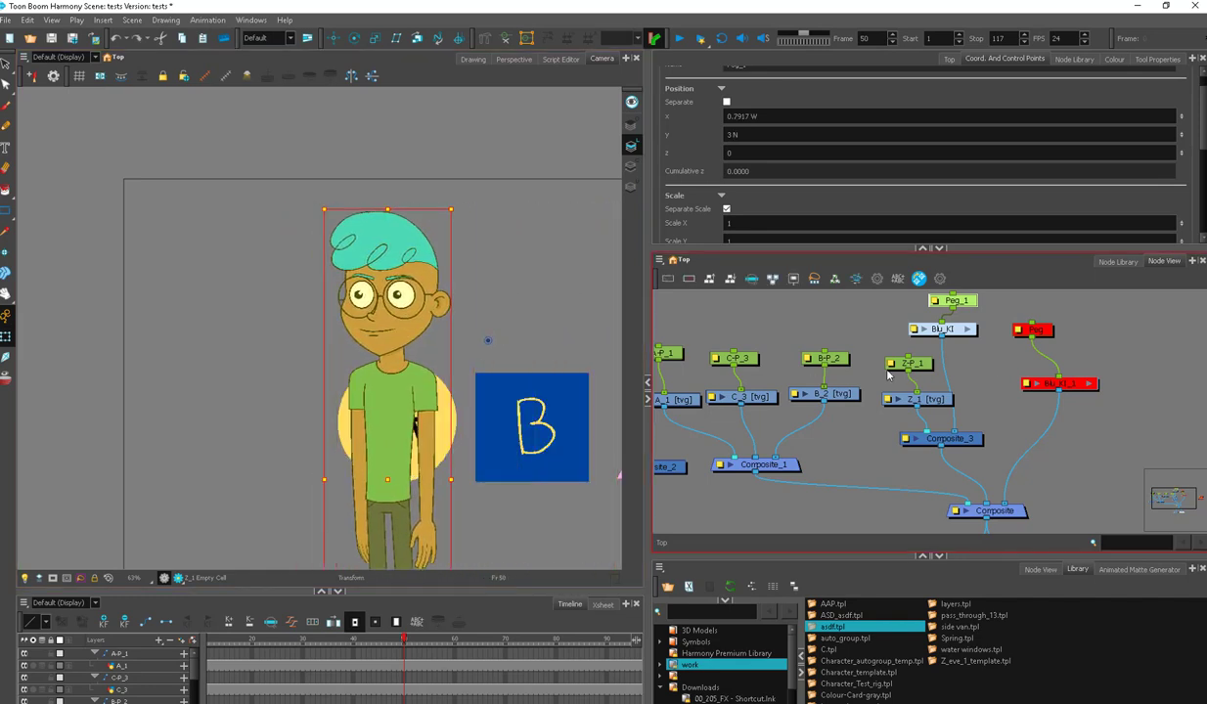
click(728, 152)
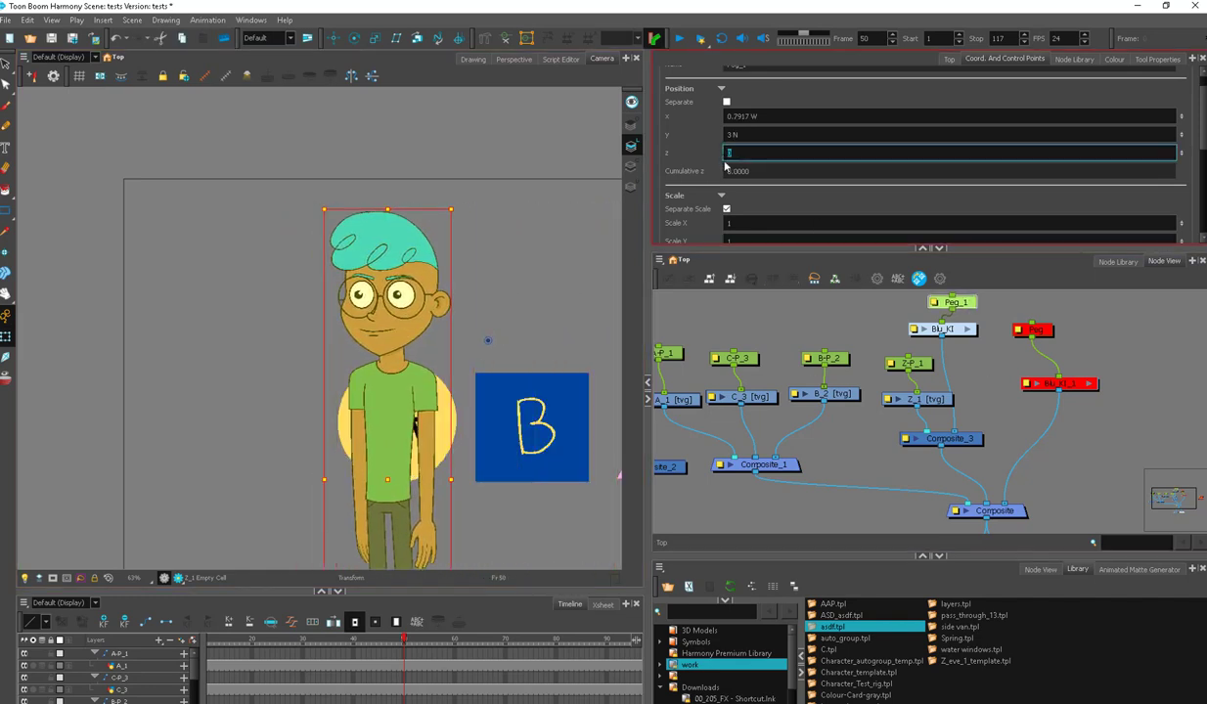
text(-5)
key(Return)
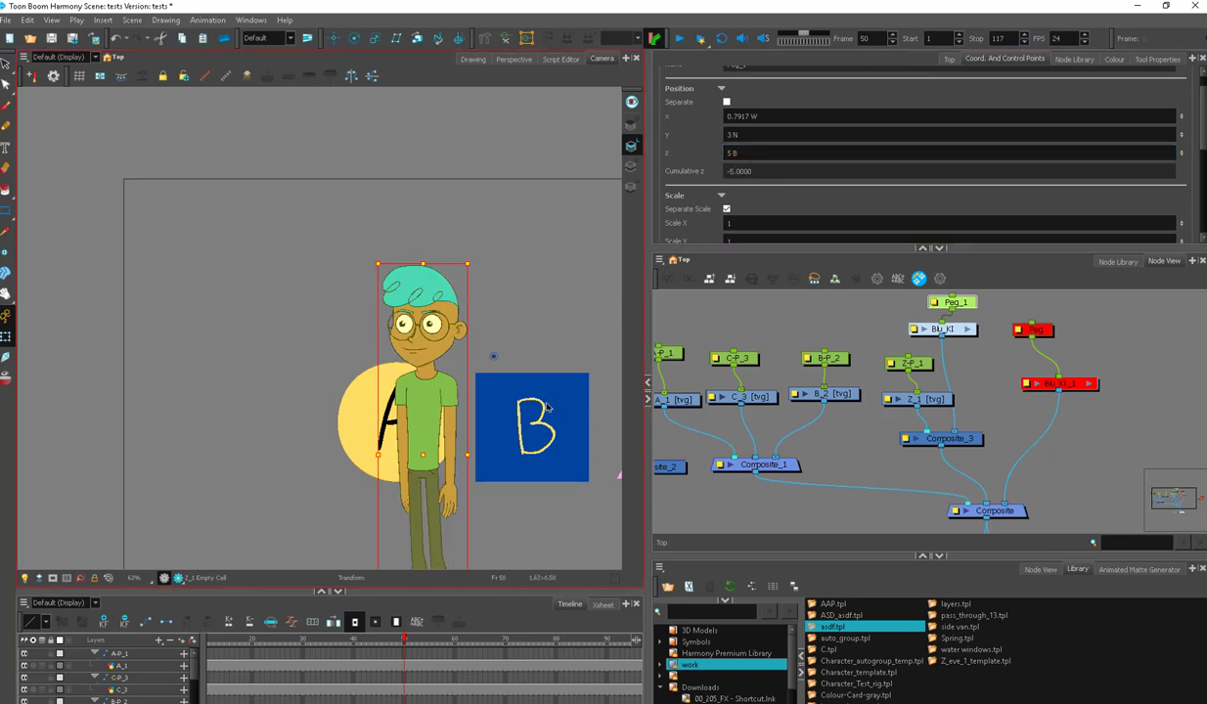
Undo and redo Peg_1's depth change repeatedly to compare the character's size and position
key(ctrl+z)
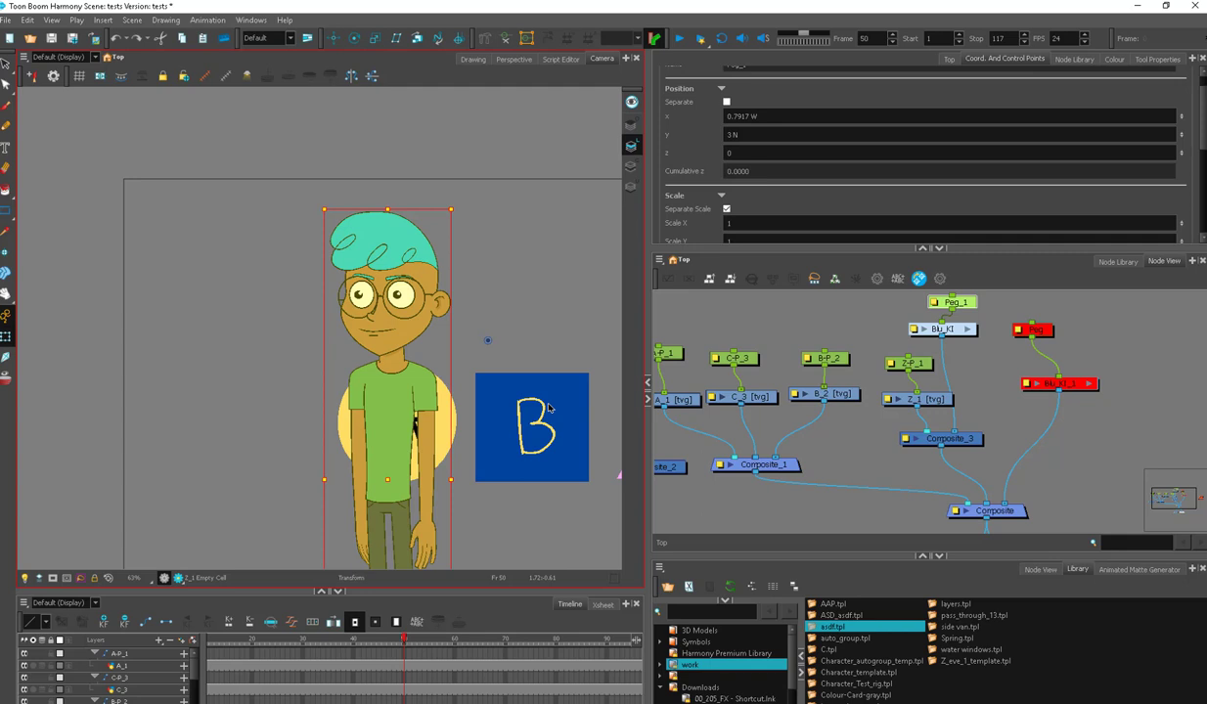
click(136, 40)
click(115, 37)
click(136, 40)
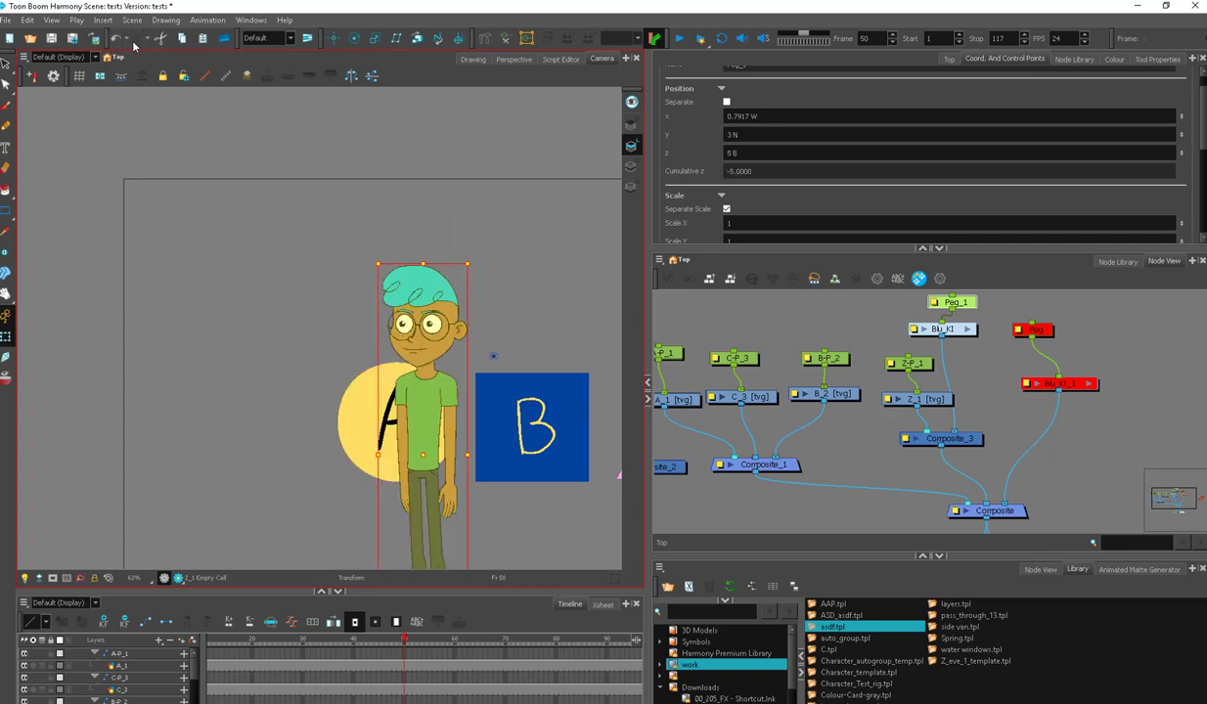
click(115, 37)
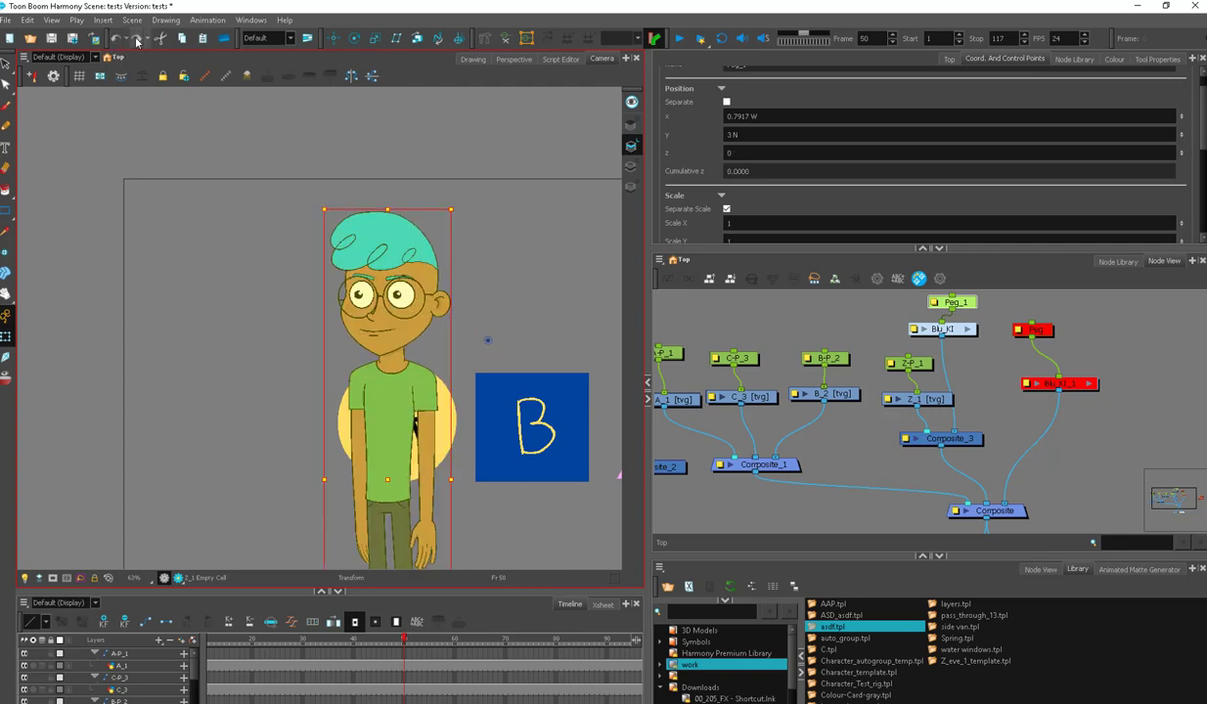
click(135, 39)
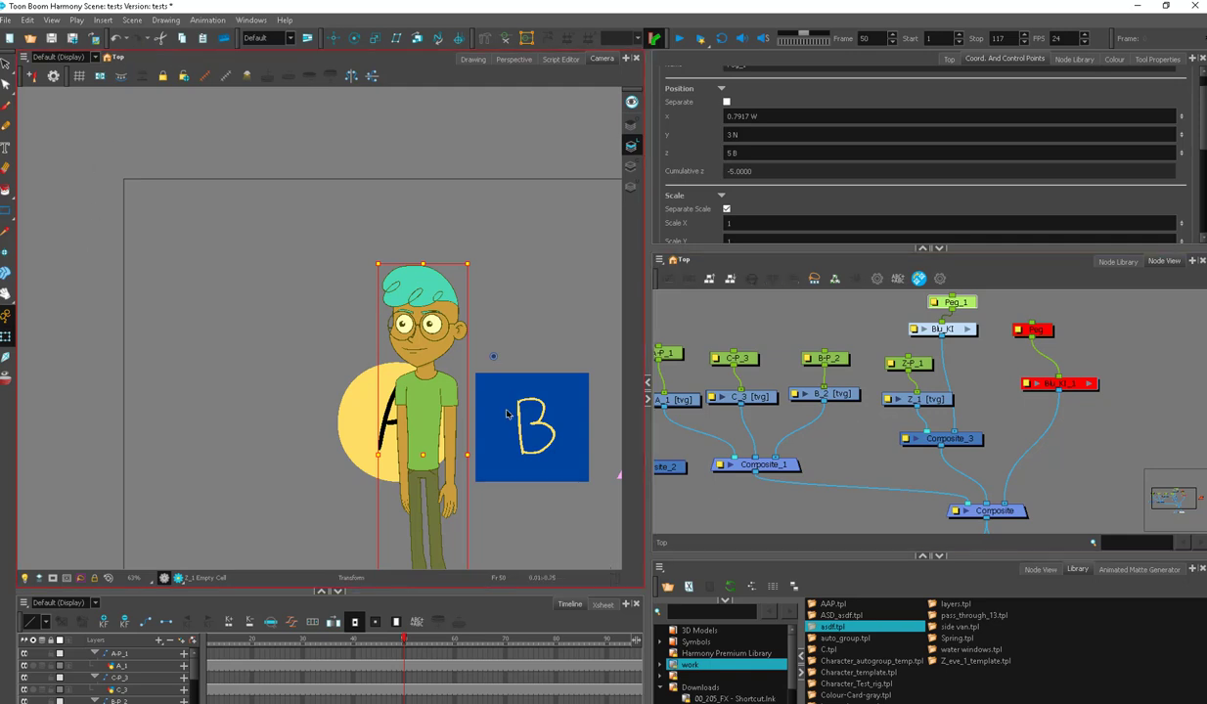
Turn on the onion skin and scale Peg_1 up to 1.4865 to match the ghosted character's size
key(alt+o)
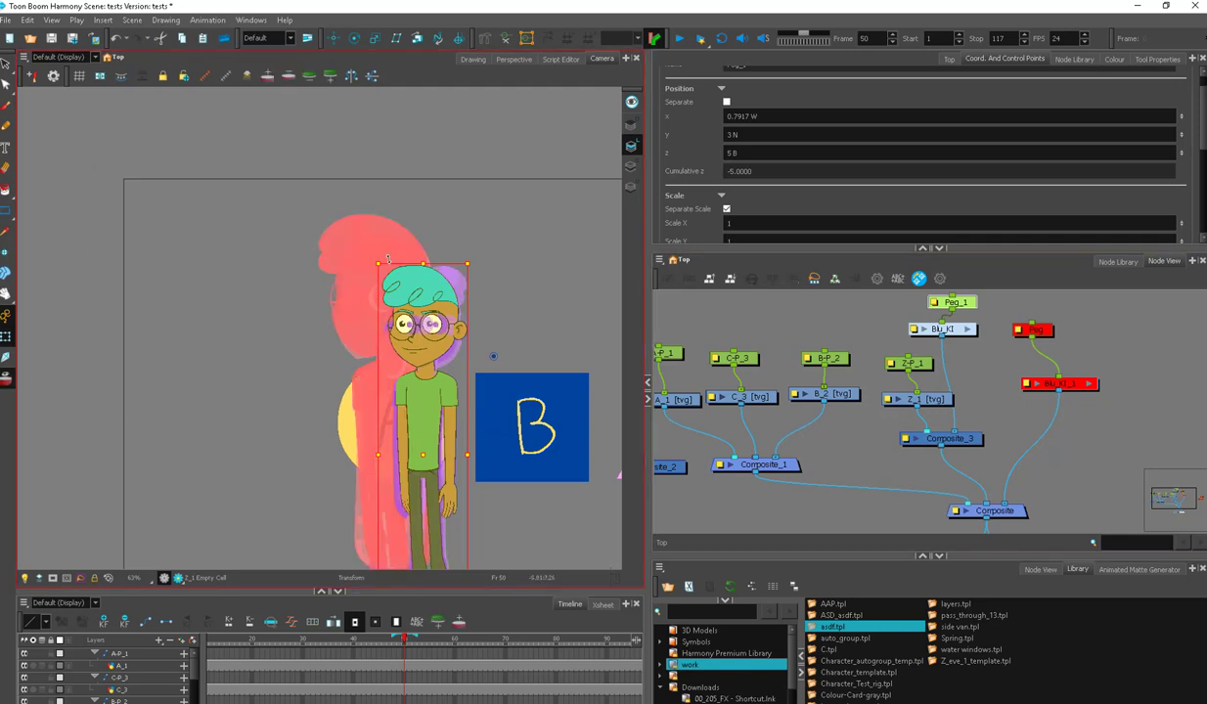
drag(389, 259, 327, 217)
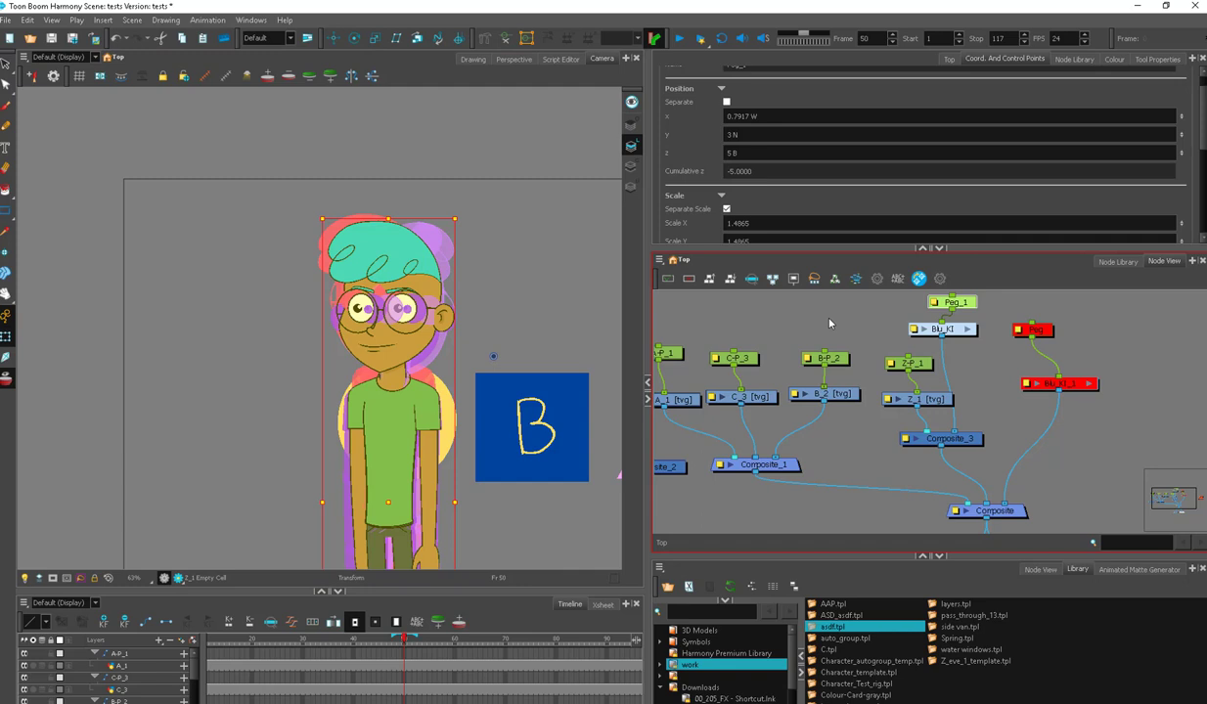
Reset Peg_1's transformation and turn the onion skin off
key(r)
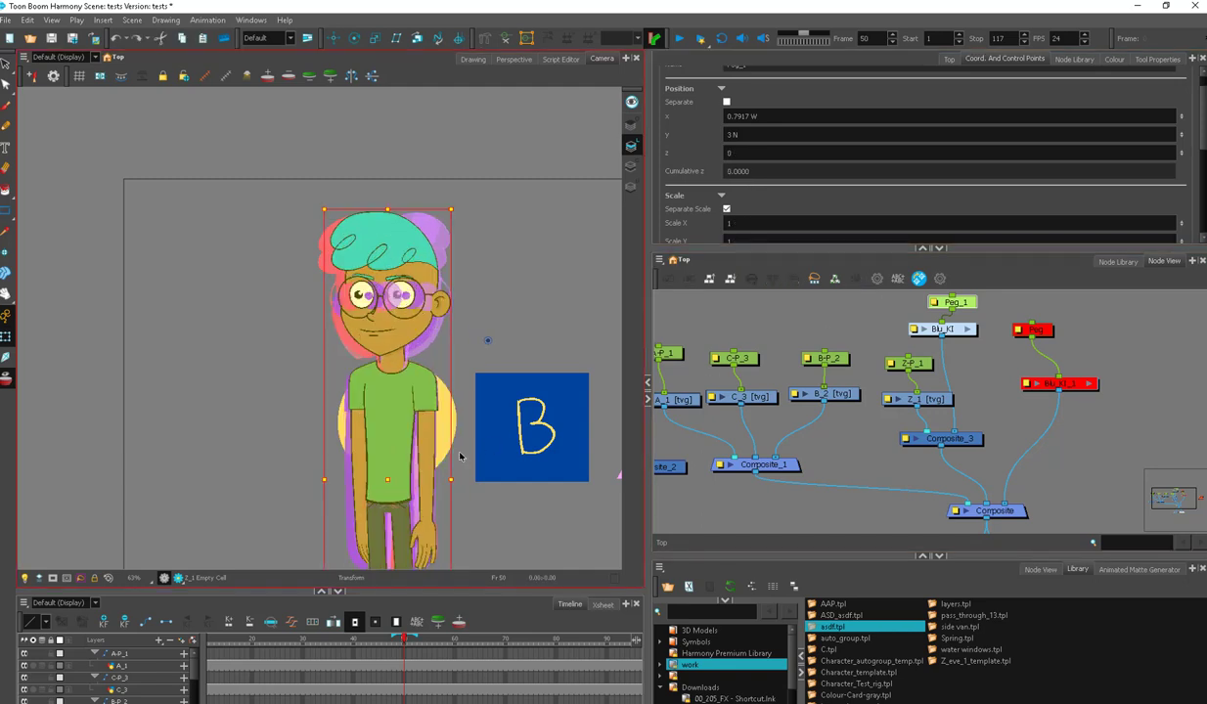
click(859, 318)
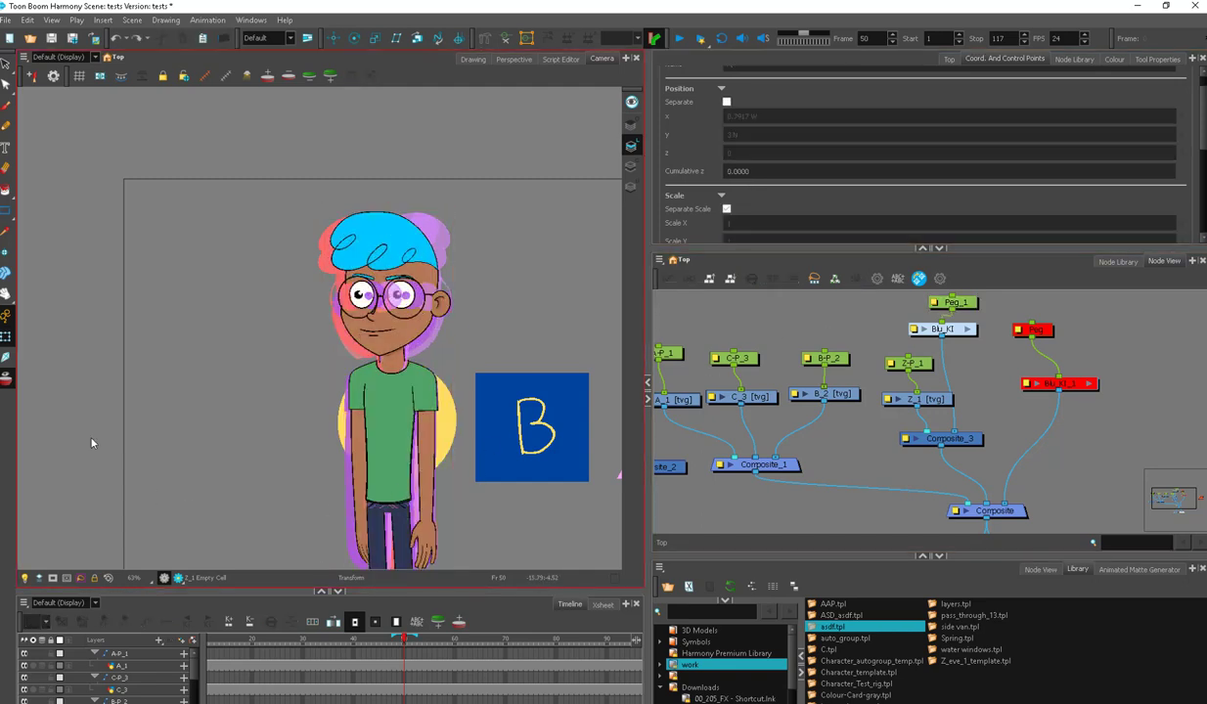
click(7, 379)
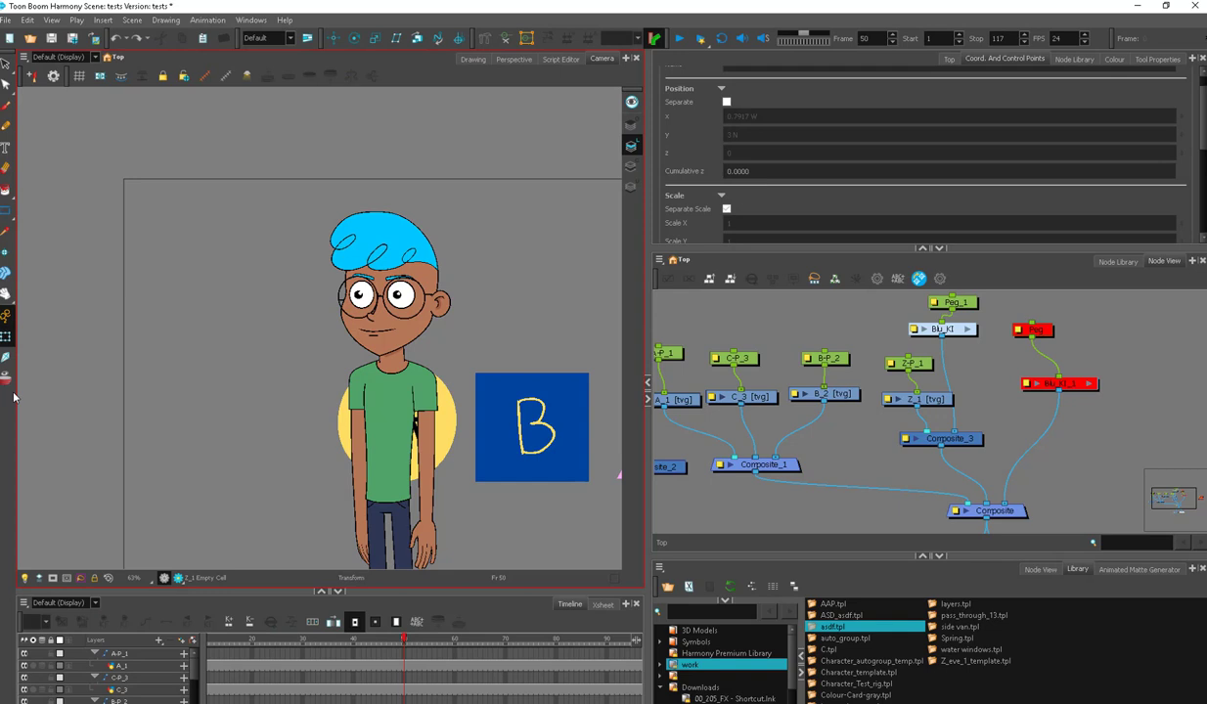
Review the mode choices in Composite_3's layer properties and choose As Bitmap
click(929, 438)
click(922, 473)
click(902, 432)
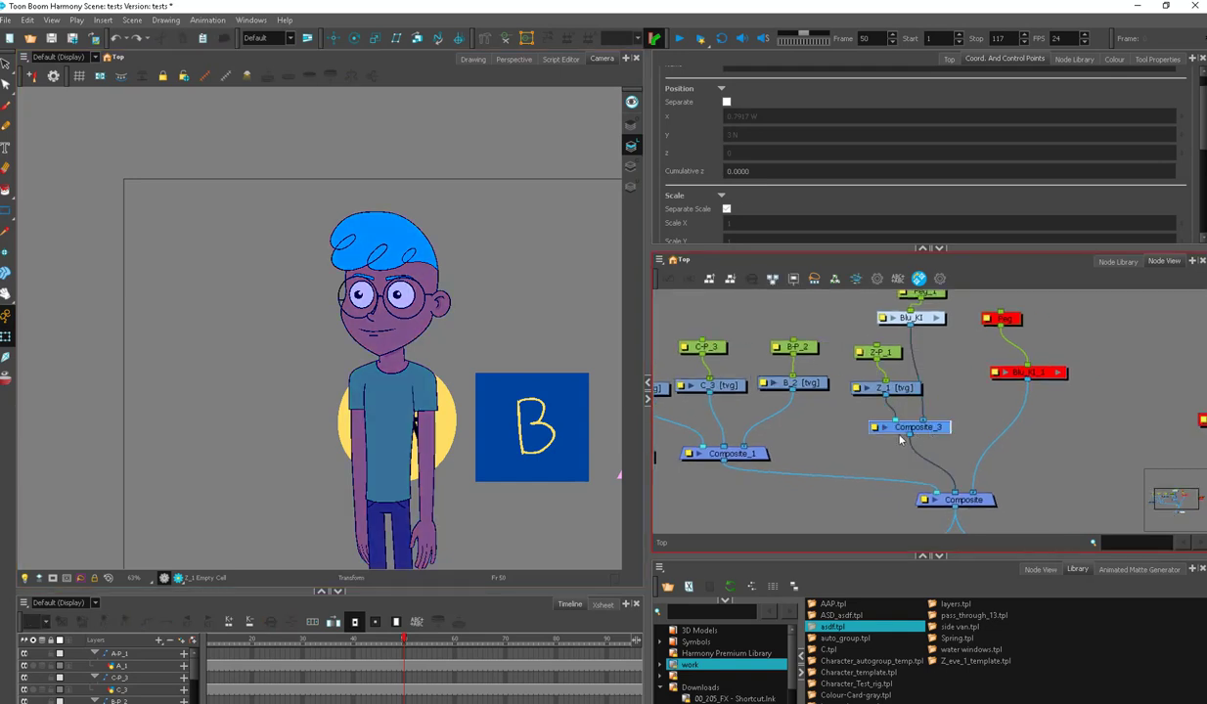
double_click(875, 431)
click(743, 292)
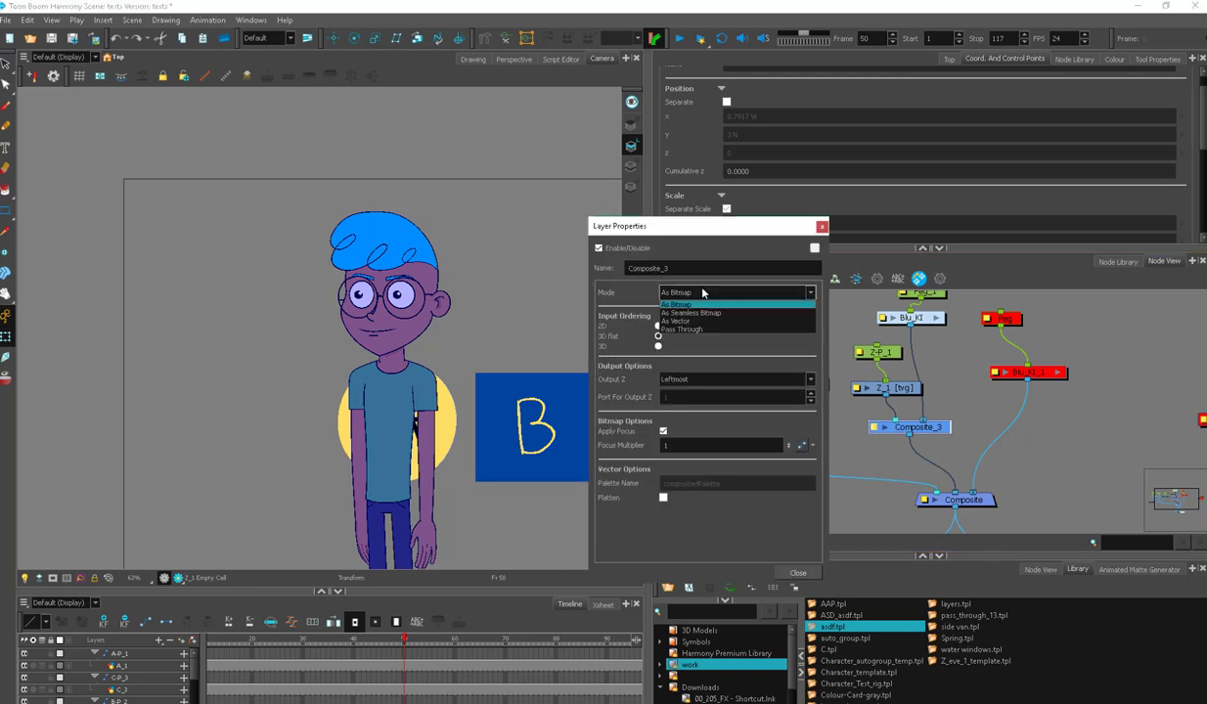
click(752, 306)
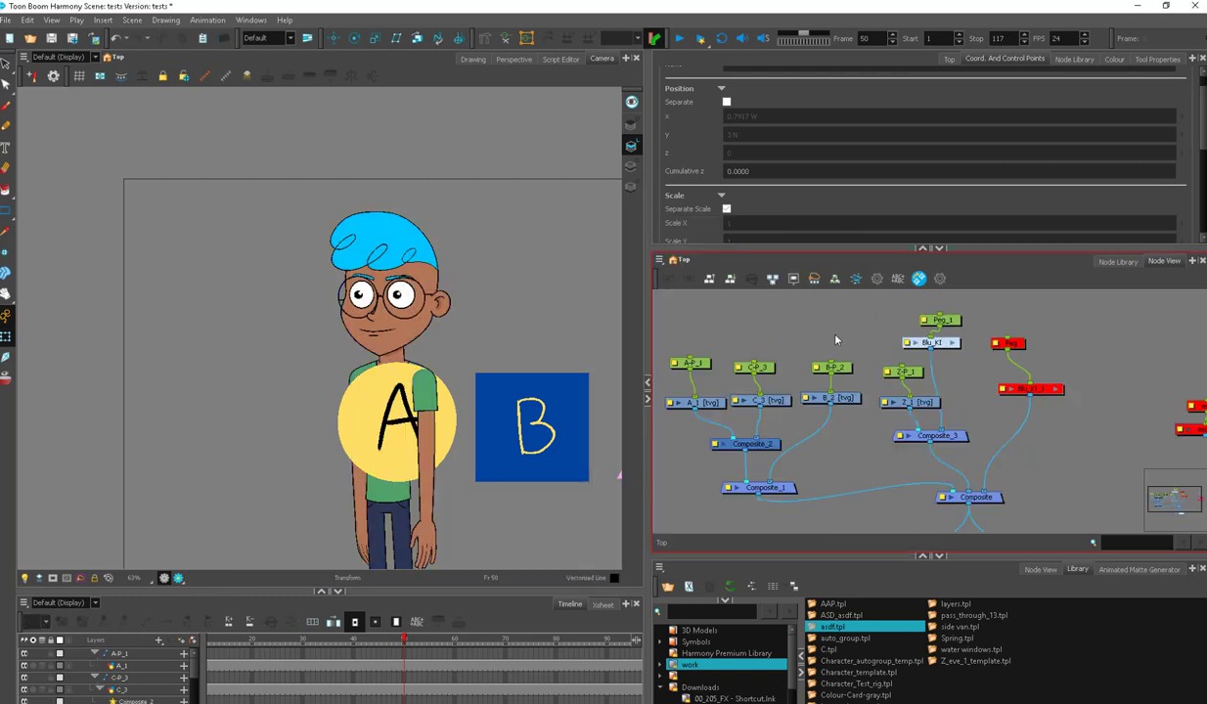
Disable the letter drawings with Composite_1, and delete Composite_2, Composite_3 and the Z drawing with its peg
key(d)
drag(837, 340, 870, 347)
click(759, 439)
key(Delete)
drag(975, 366, 768, 450)
key(Delete)
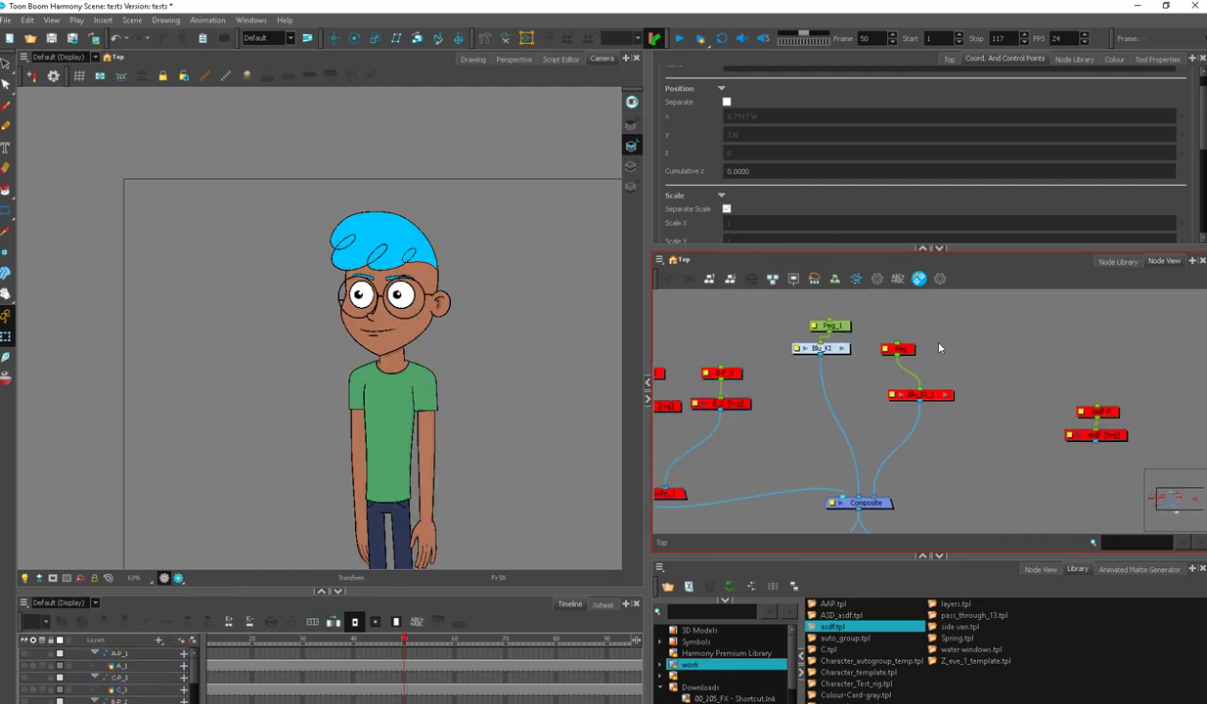
Enable the Blu_KI_1 group with its peg and position the second character beside the first
click(898, 349)
key(d)
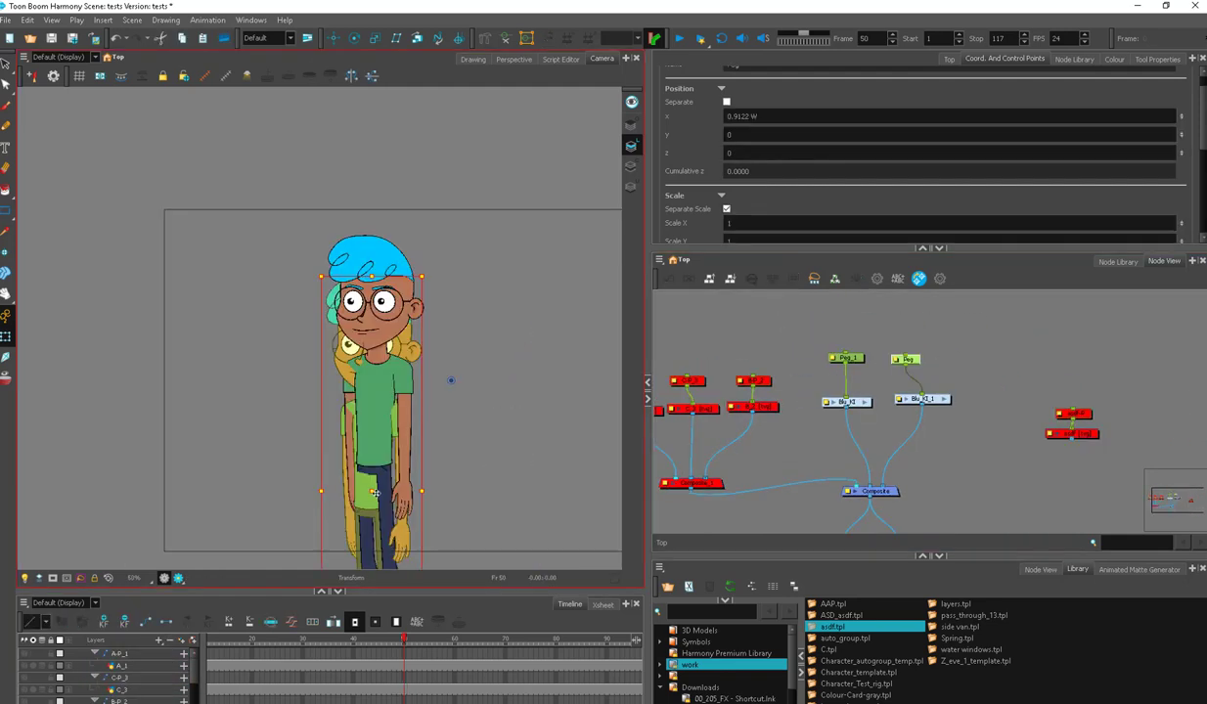
drag(375, 491, 399, 433)
click(555, 398)
Pose the second character's arm towards the other character's torso, rotating the lower arm to about -115.6 degrees
click(472, 486)
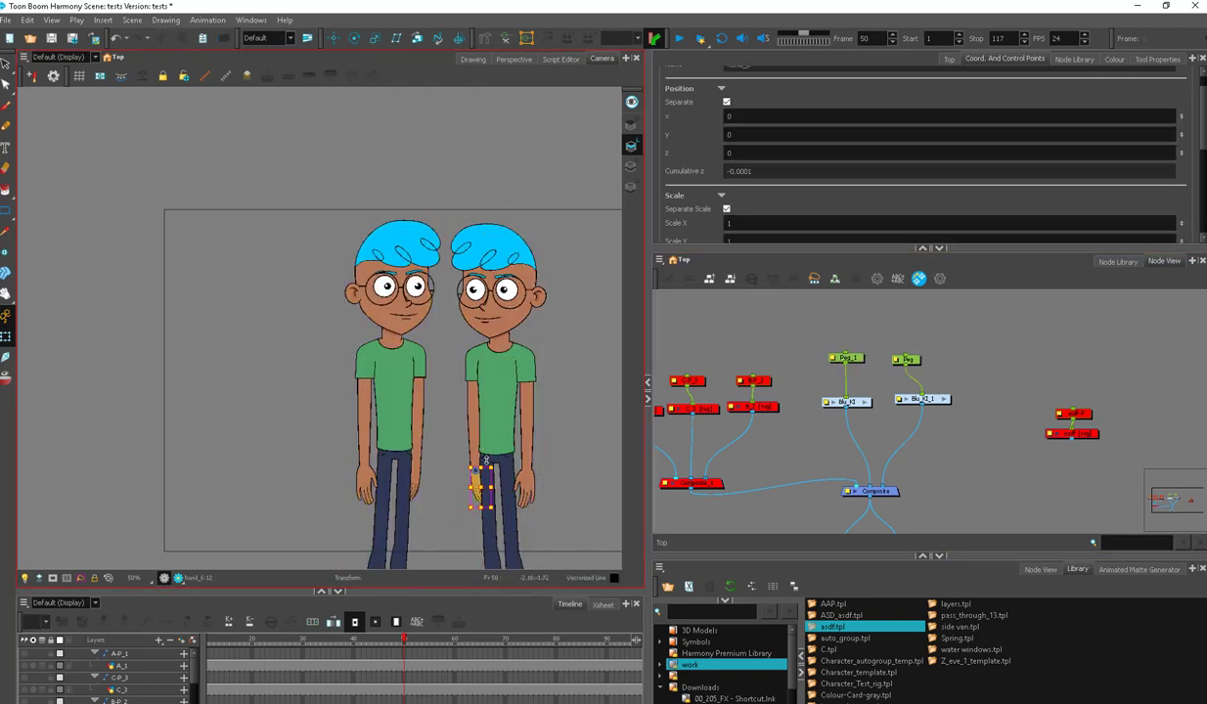
key(b)
drag(503, 423, 443, 392)
click(443, 393)
key(b)
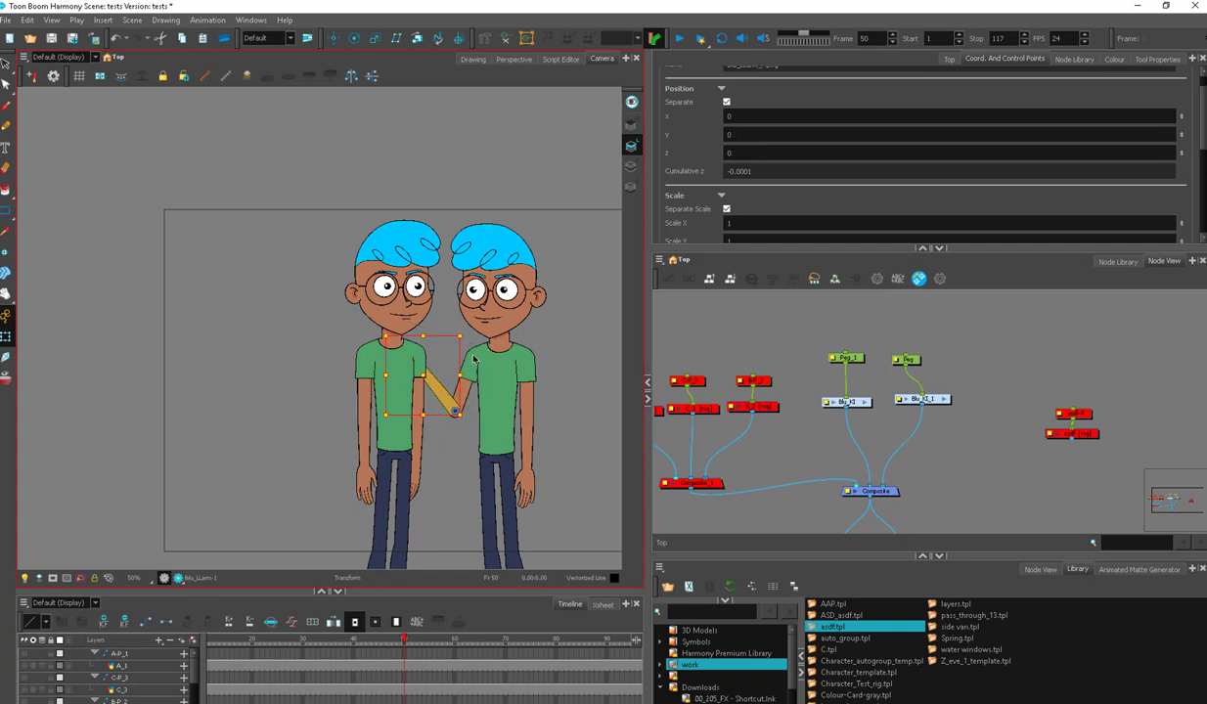
drag(461, 334, 452, 328)
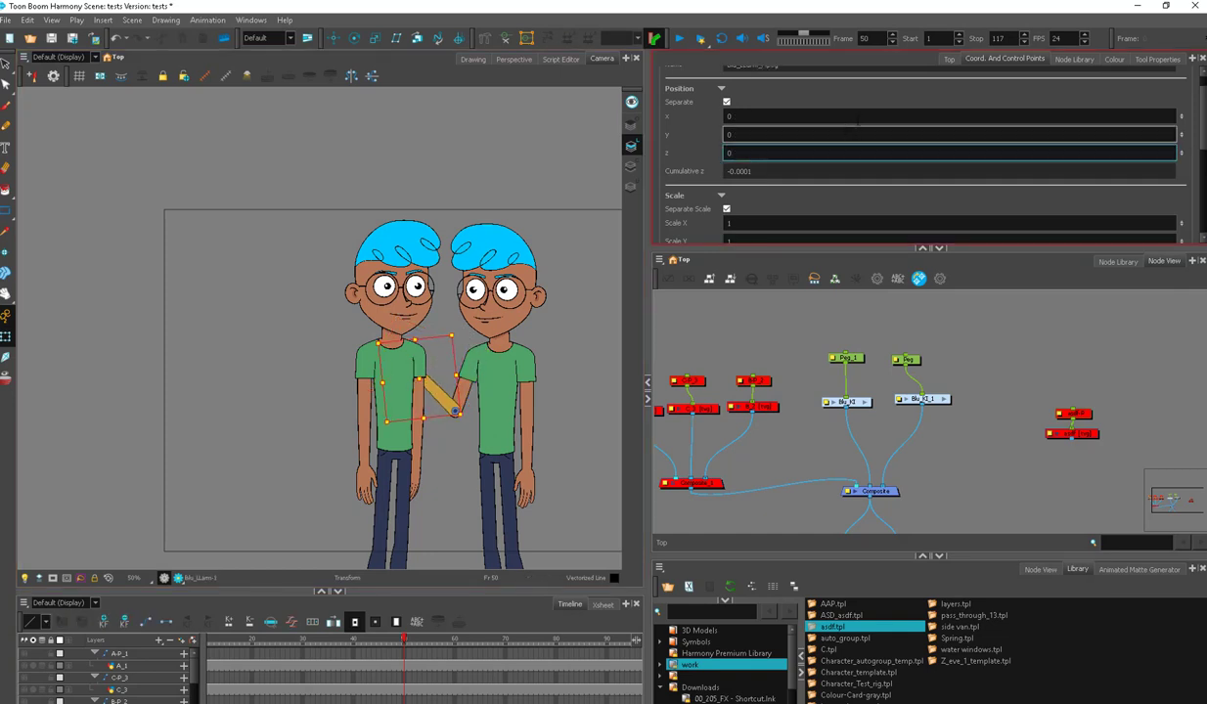
Show more of the Blu_LLarm_Mpeg coordinates and locate that peg in the network inside the Blu_KI_1 group
drag(740, 252, 737, 343)
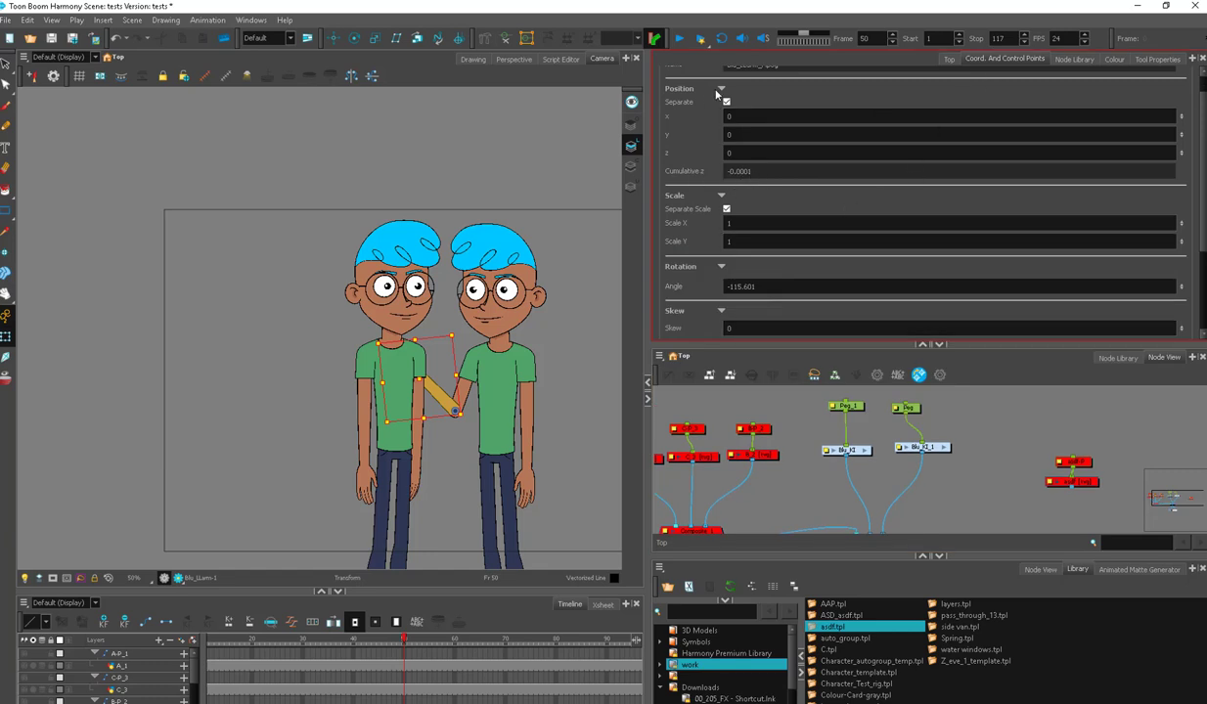
scroll(1200, 151, up, 1)
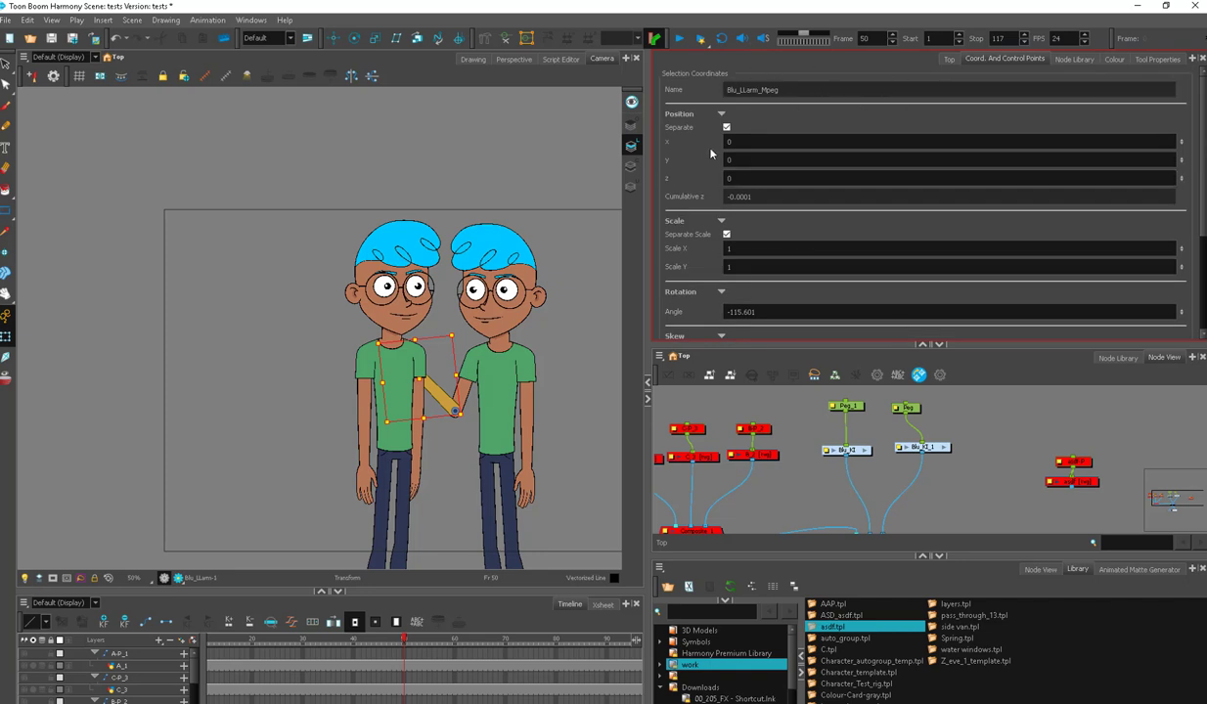
key(o)
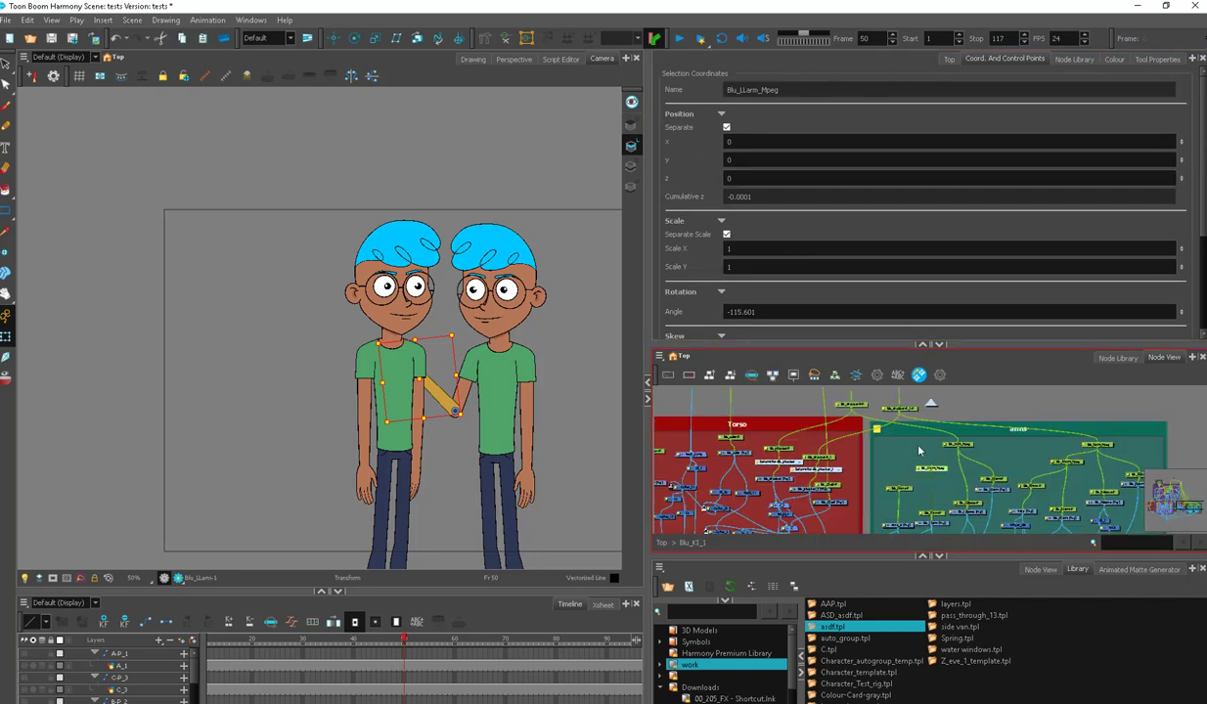
Examine the transformation settings of the Blu_LLarm_Mpeg peg in its layer properties
key(o)
scroll(925, 462, up, 4)
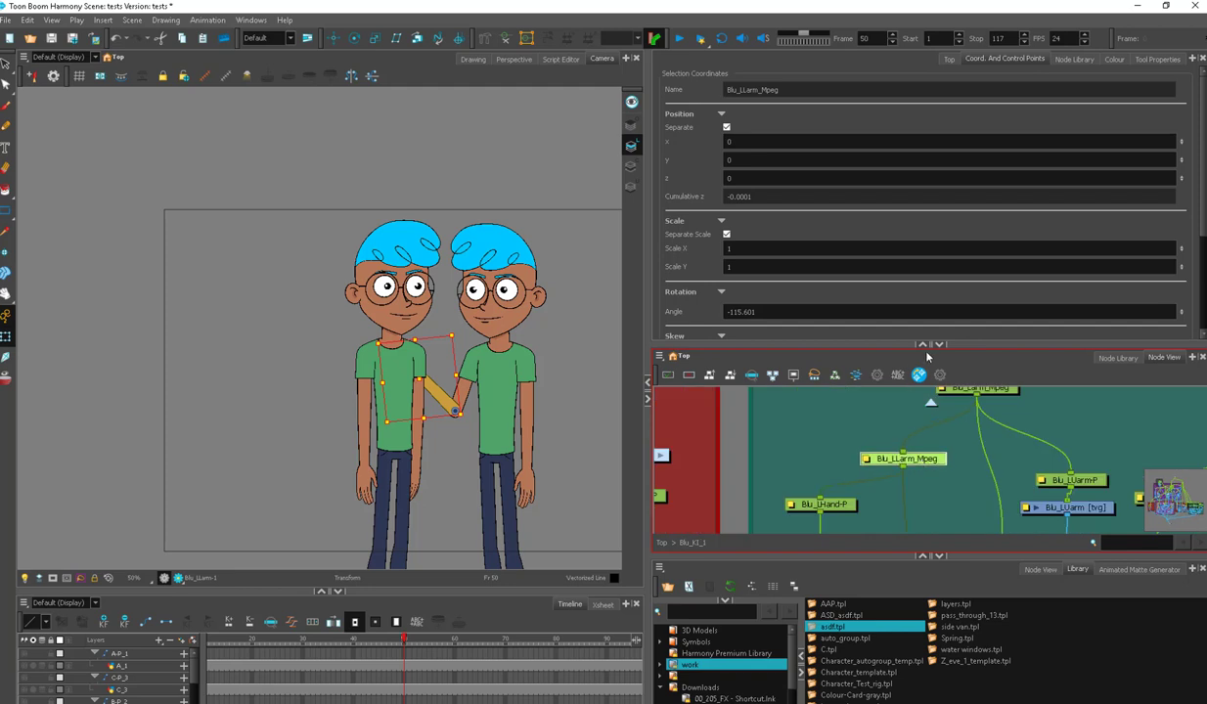
double_click(864, 462)
drag(645, 226, 420, 73)
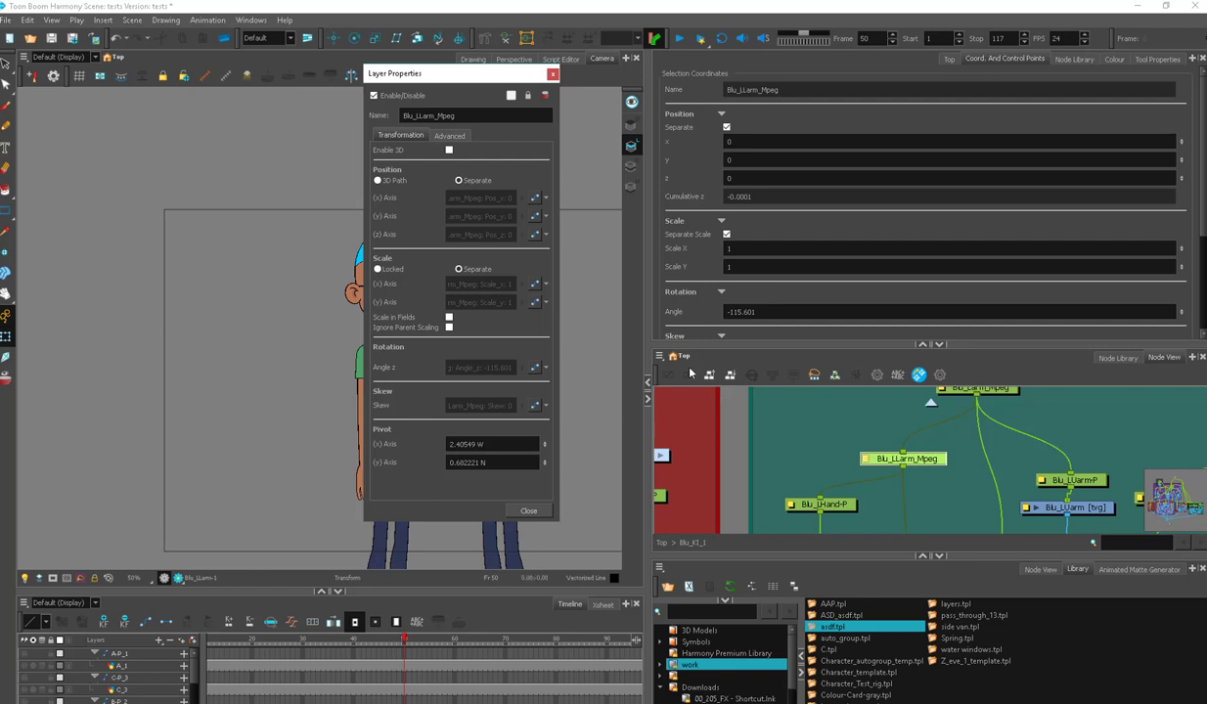
scroll(1173, 313, down, 5)
scroll(1124, 293, up, 5)
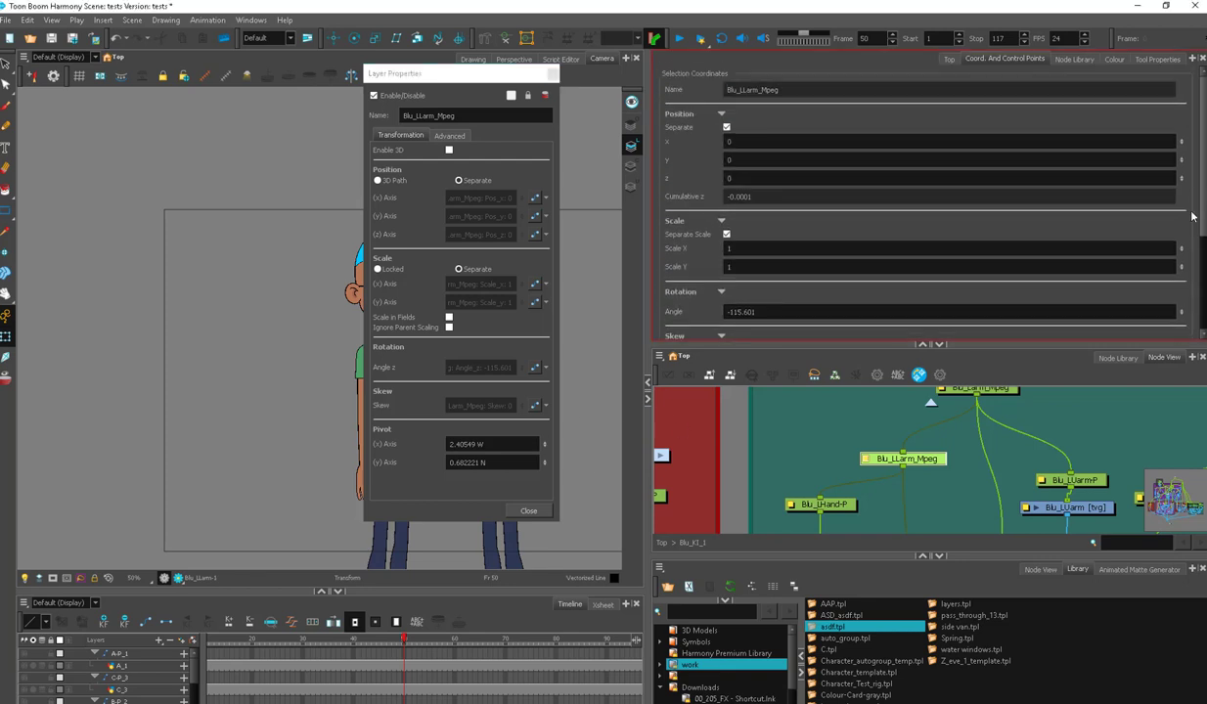
click(528, 510)
click(939, 375)
click(931, 455)
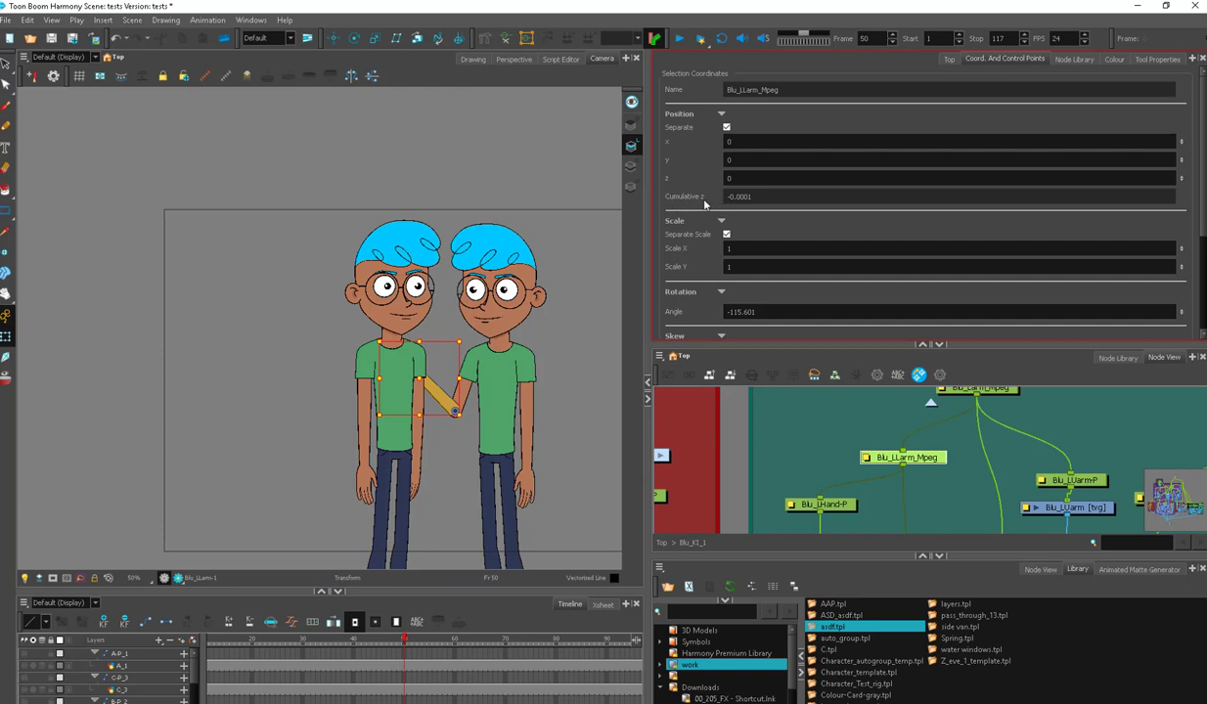
Set the Z position of the Blu_LLarm_Mpeg peg to 0.001 F
click(913, 463)
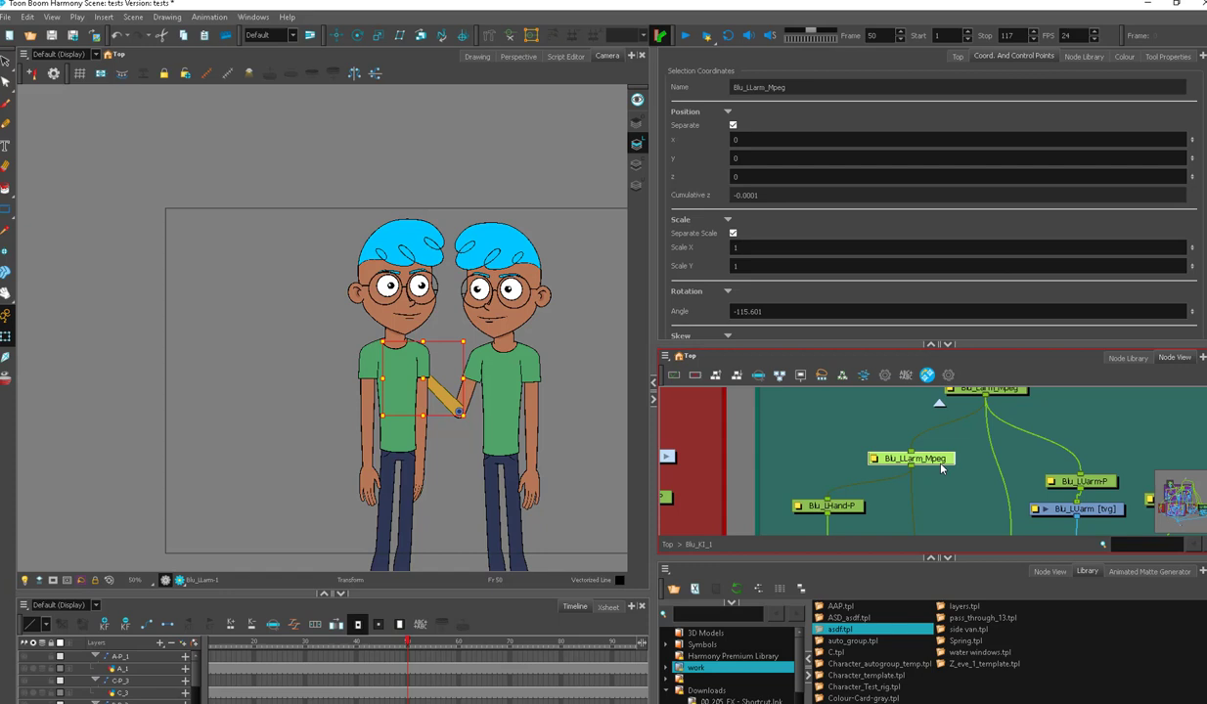
click(851, 183)
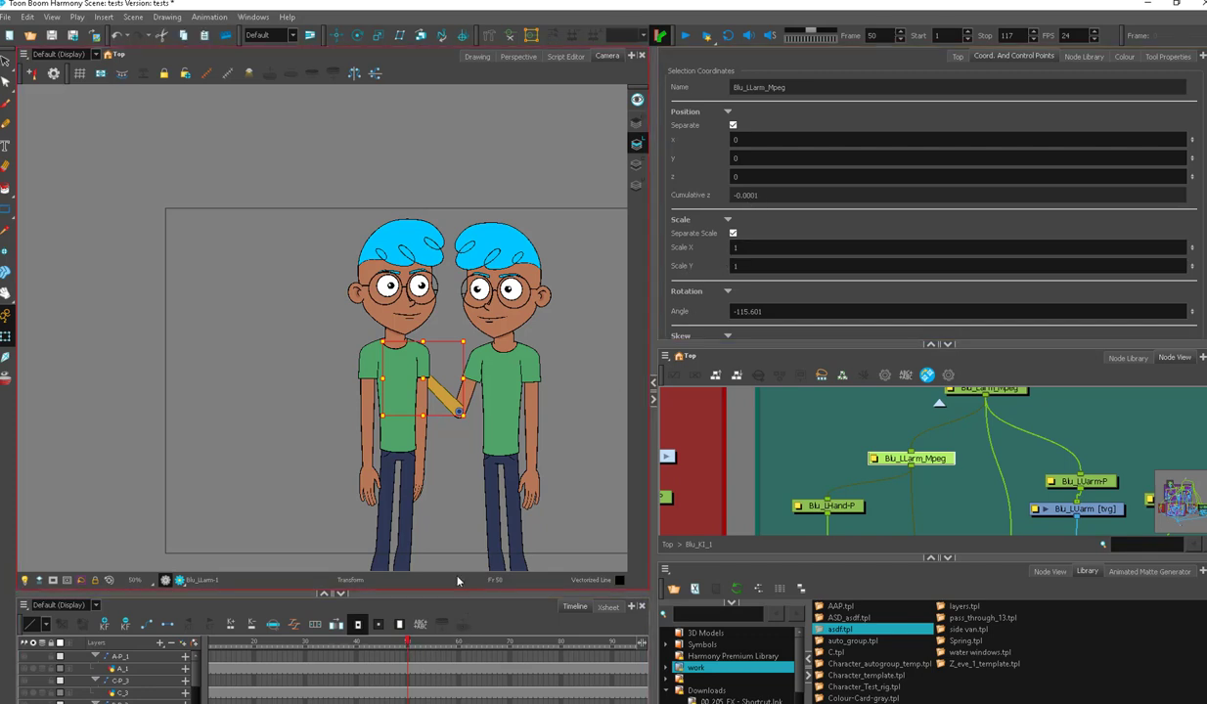
click(760, 197)
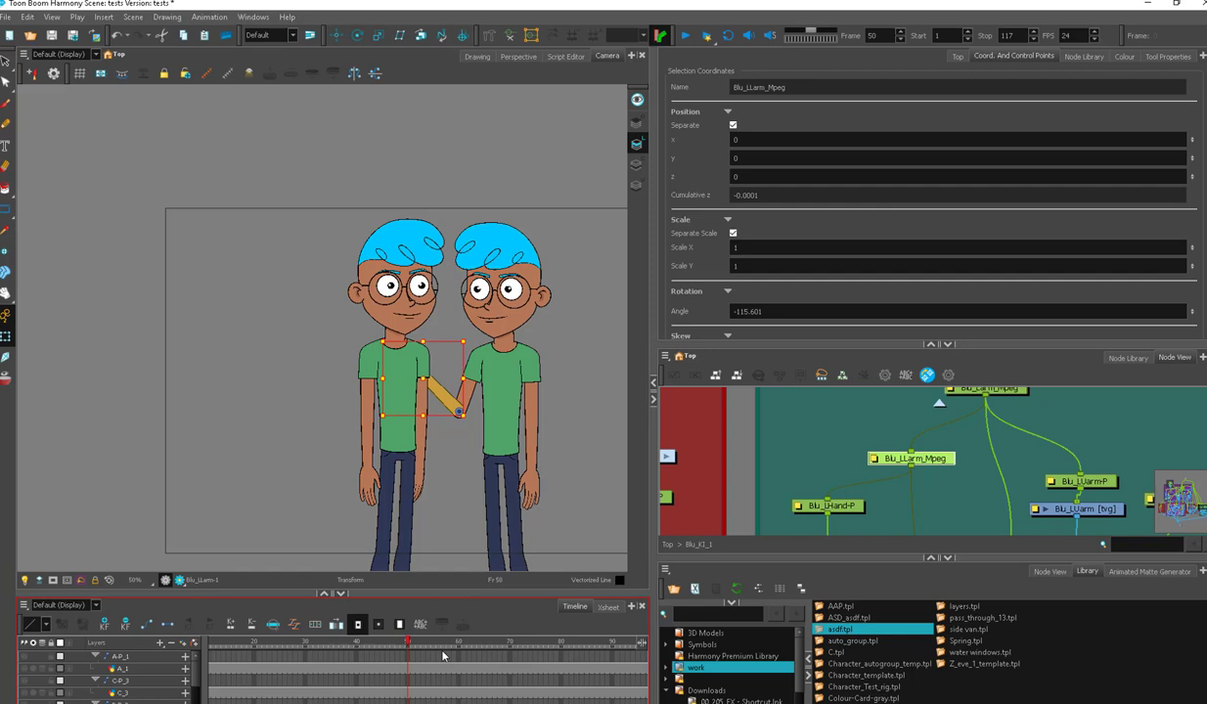
click(748, 176)
click(748, 176)
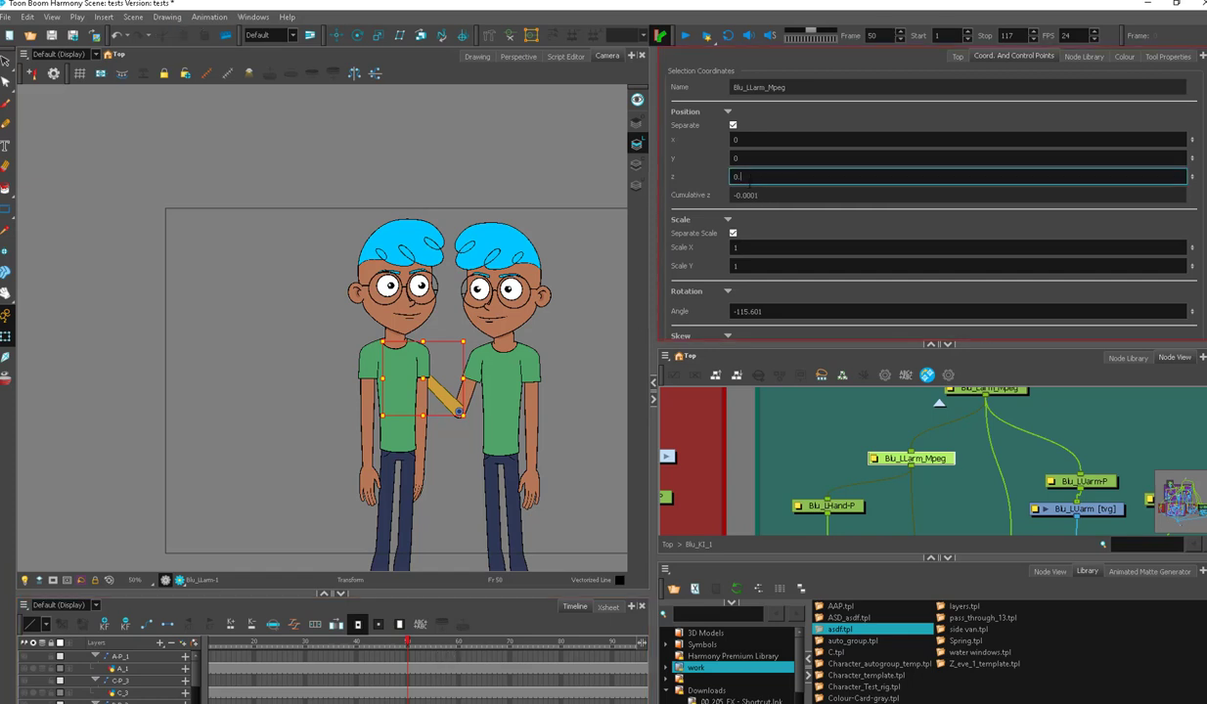
text(.001)
key(Return)
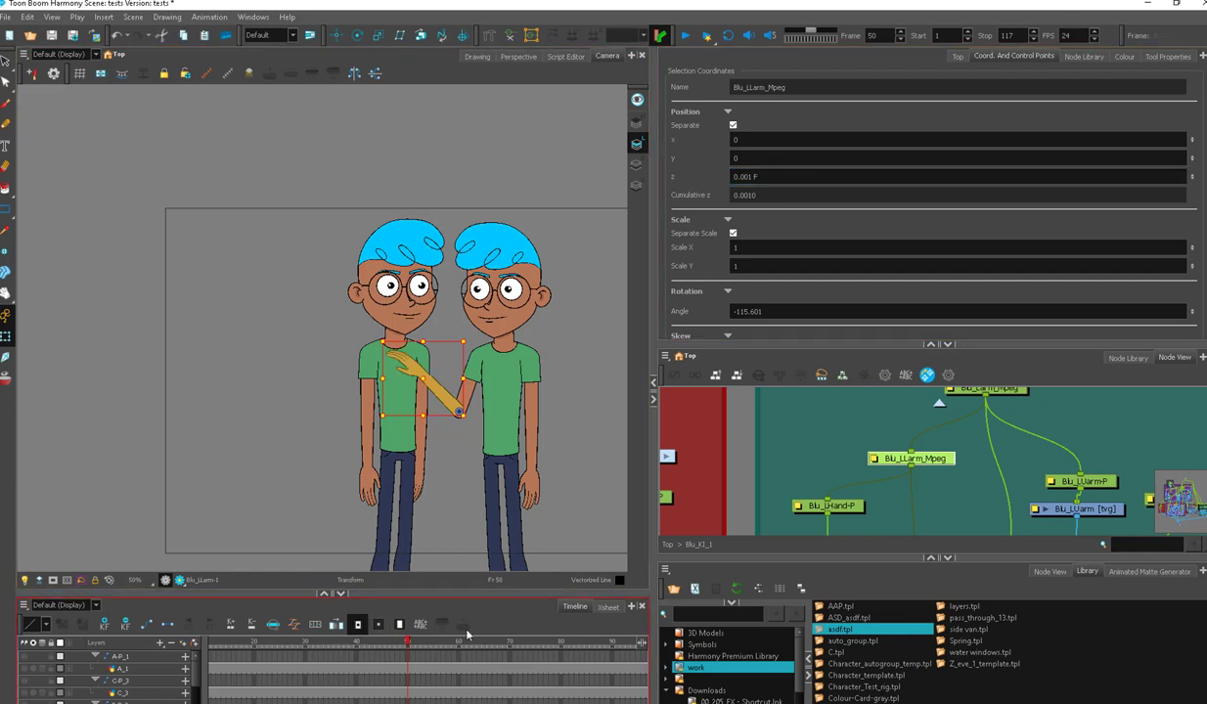
Rotate the second character's Blu_LHand-P hand on the other's chest and tilt the second character's head towards the first
click(406, 353)
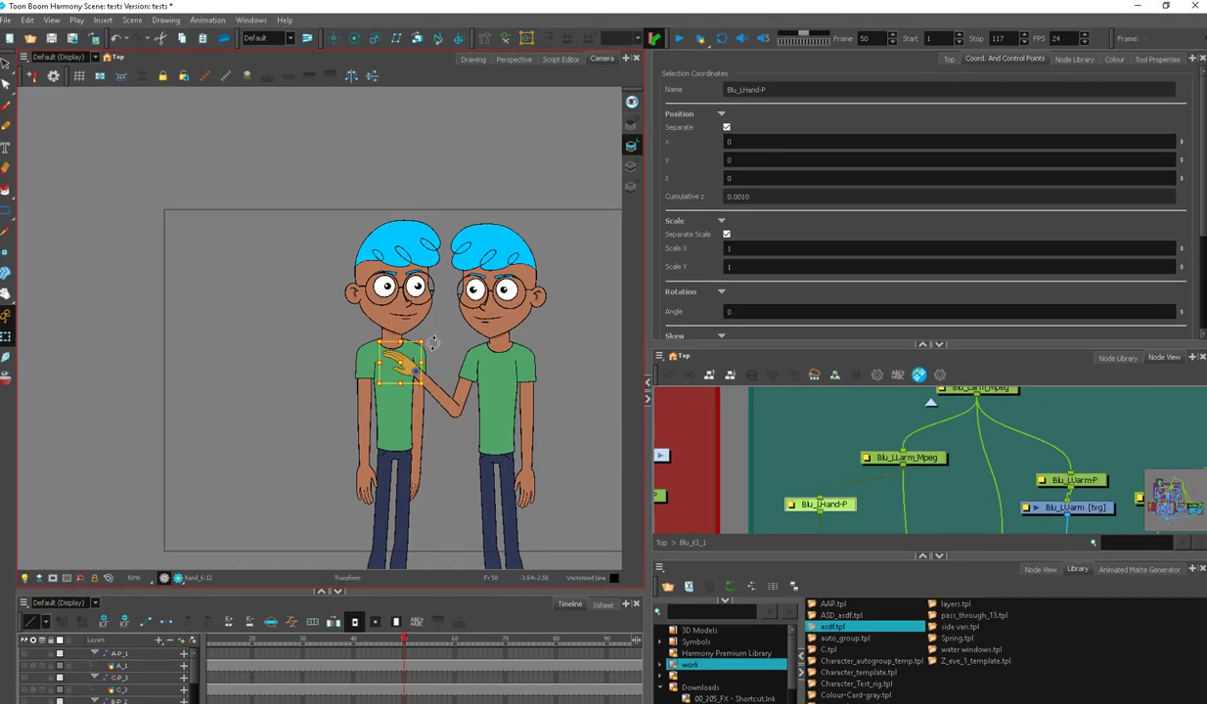
drag(422, 339, 452, 308)
key(b)
click(486, 307)
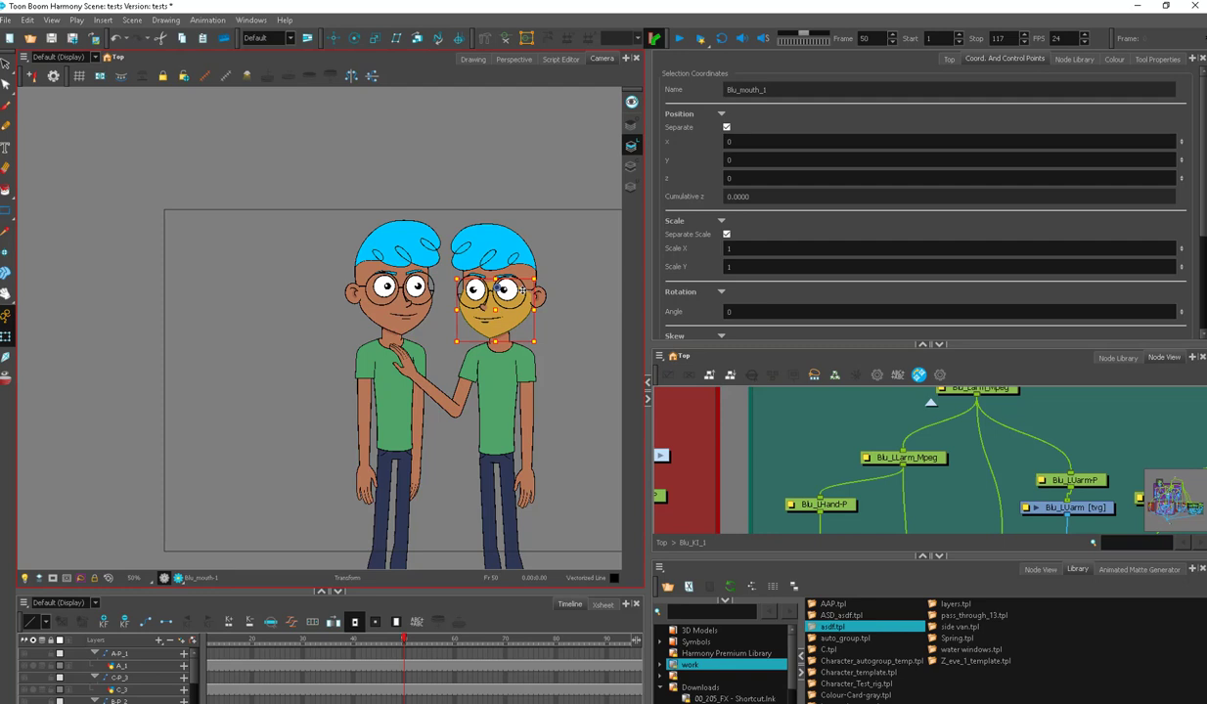
key(b)
mouse_move(551, 219)
mouse_down()
mouse_move(517, 211)
mouse_move(537, 220)
mouse_move(497, 237)
mouse_move(507, 231)
mouse_up()
key(shift+b)
key(b)
Bend the second character's chest towards the first and rotate the Blu_RLarm_Mpeg forearm so its hand lies across the first character's torso
click(497, 375)
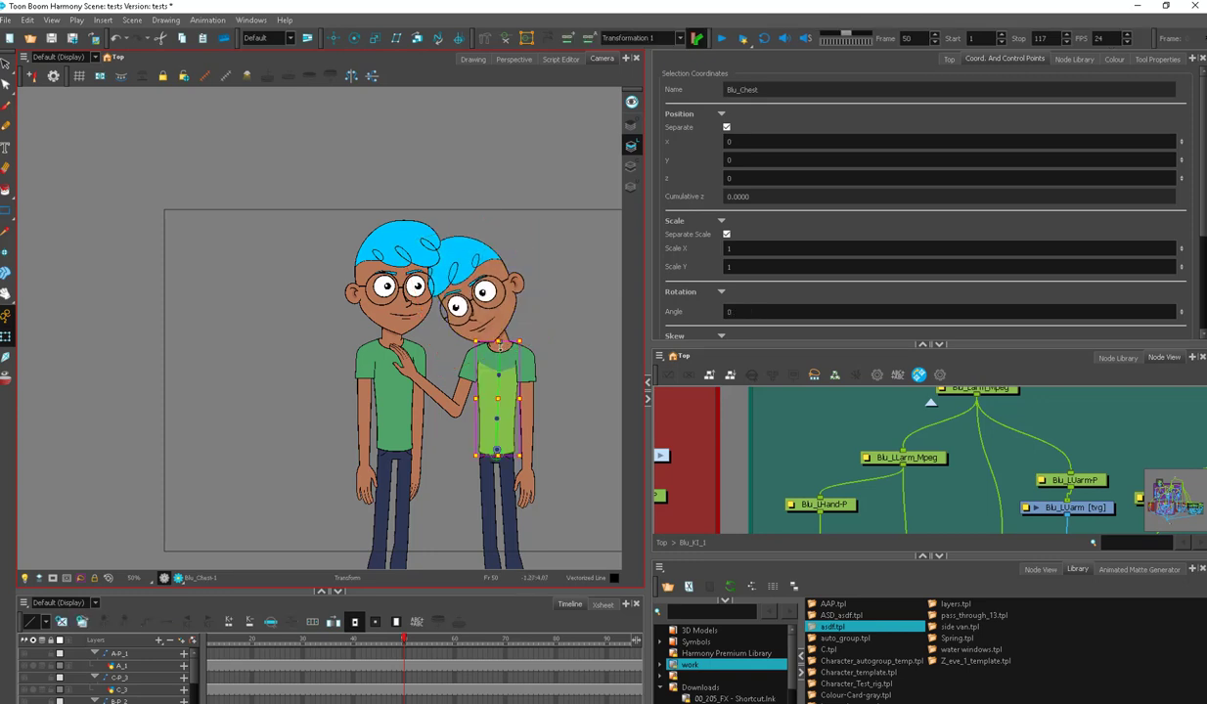
mouse_move(499, 345)
mouse_down()
mouse_move(452, 352)
mouse_move(478, 353)
mouse_up()
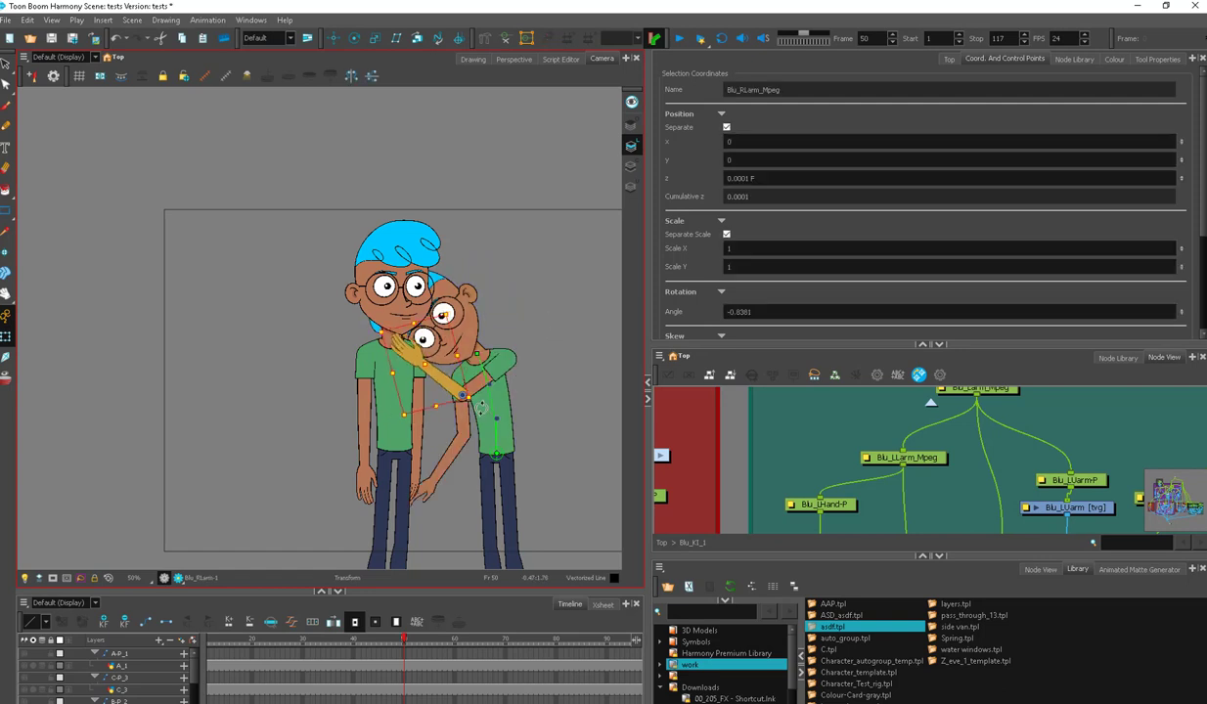
drag(481, 407, 487, 398)
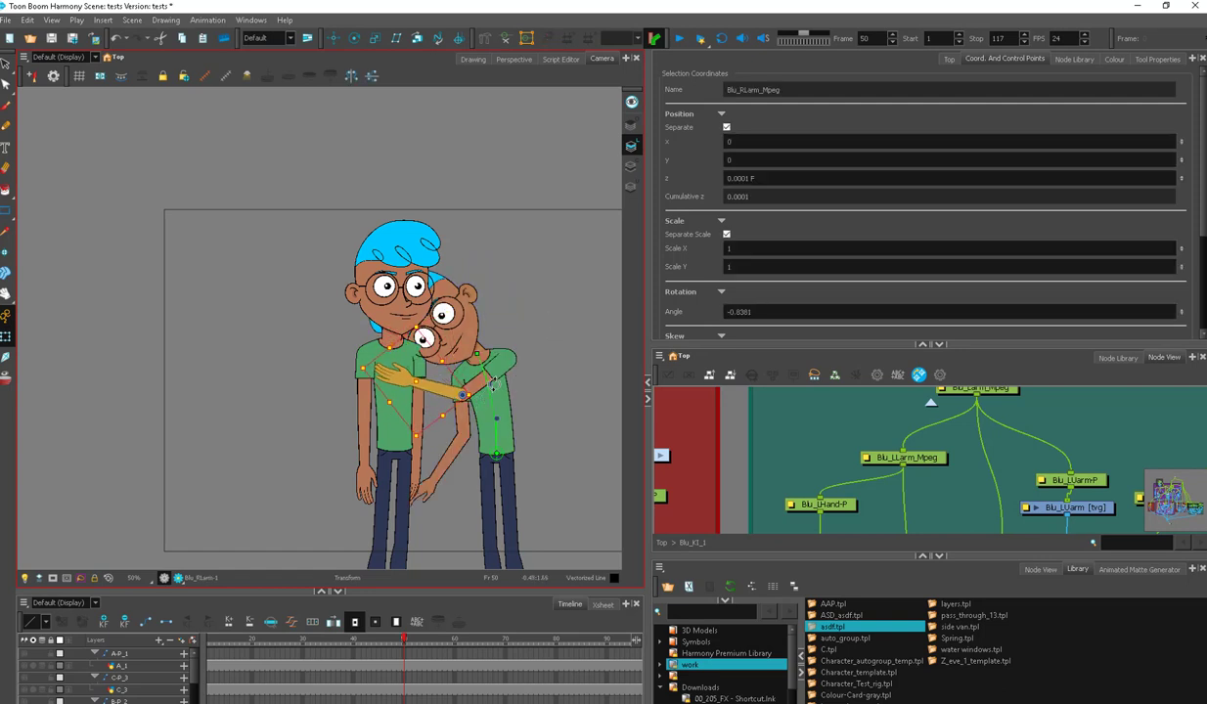
click(542, 340)
scroll(482, 299, up, 3)
key(space)
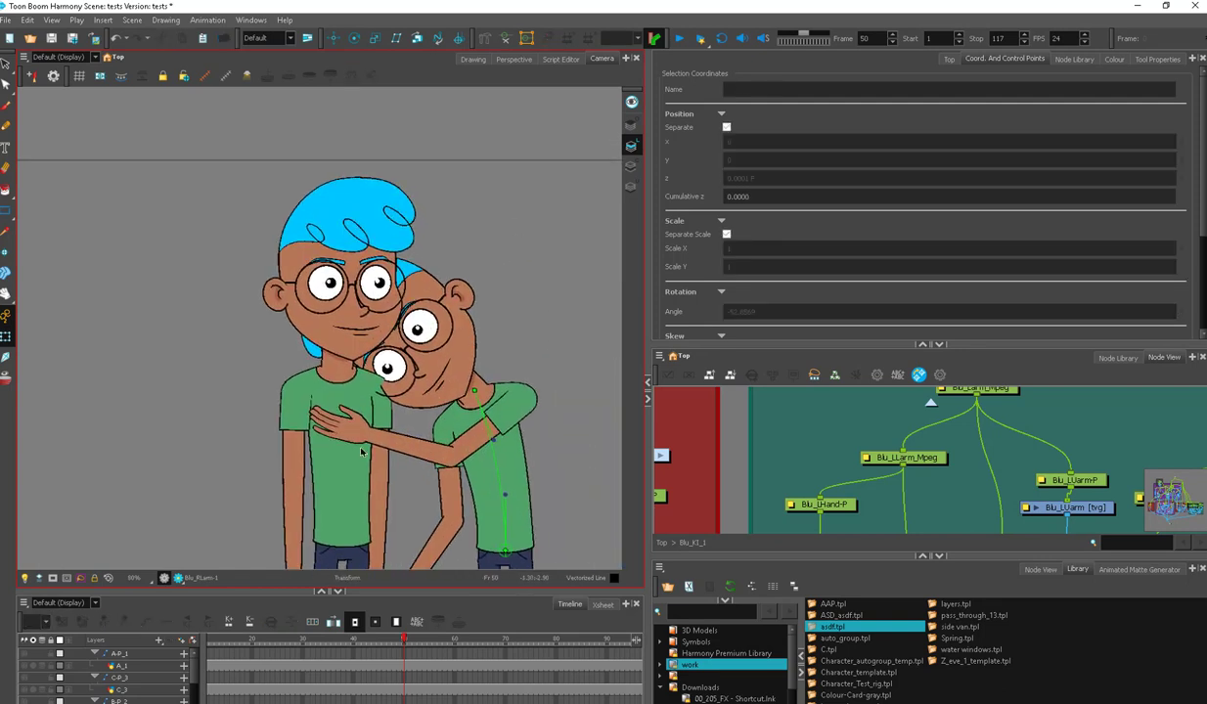
drag(663, 418, 695, 418)
scroll(548, 331, up, 4)
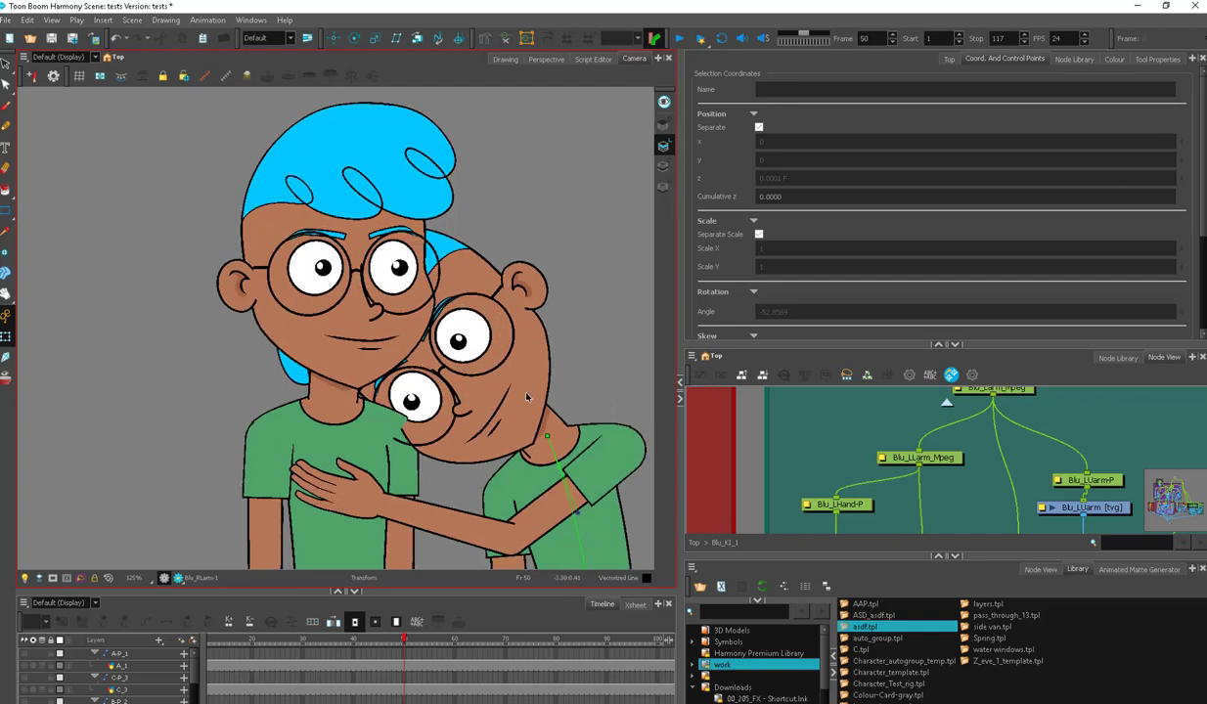
Adjust the second character's reaching arm and shoulder, and nudge the neck and collar pieces into place
click(558, 436)
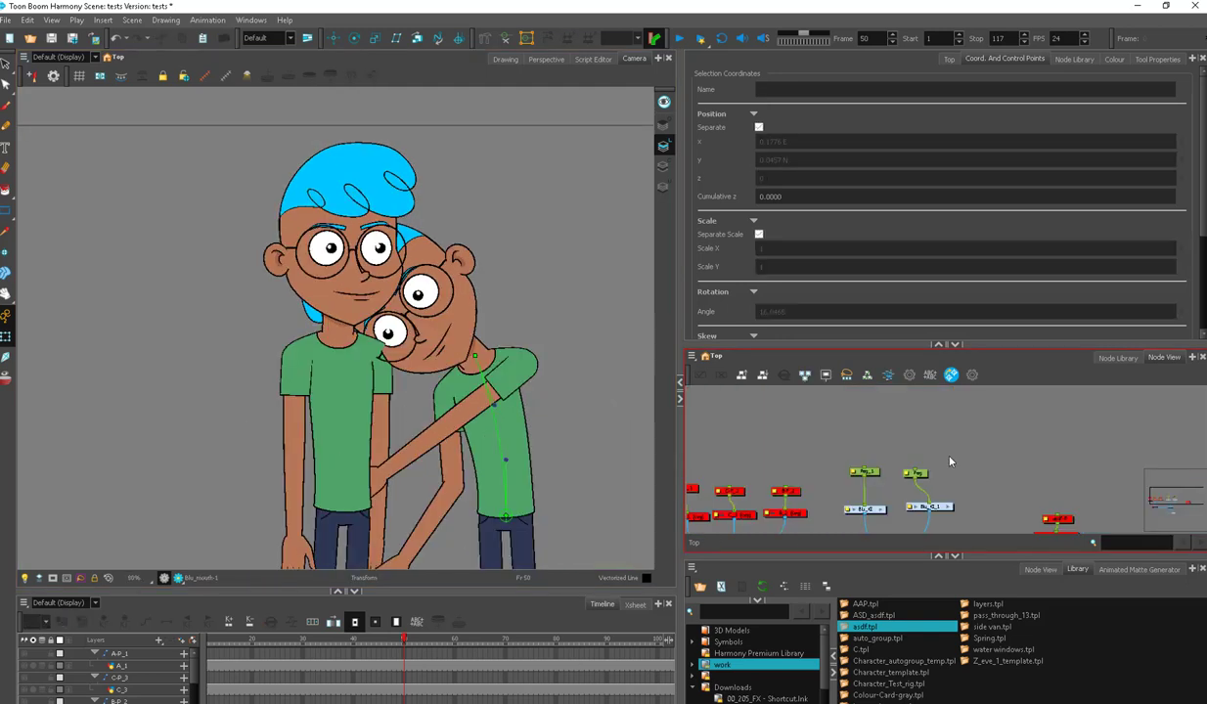
click(498, 372)
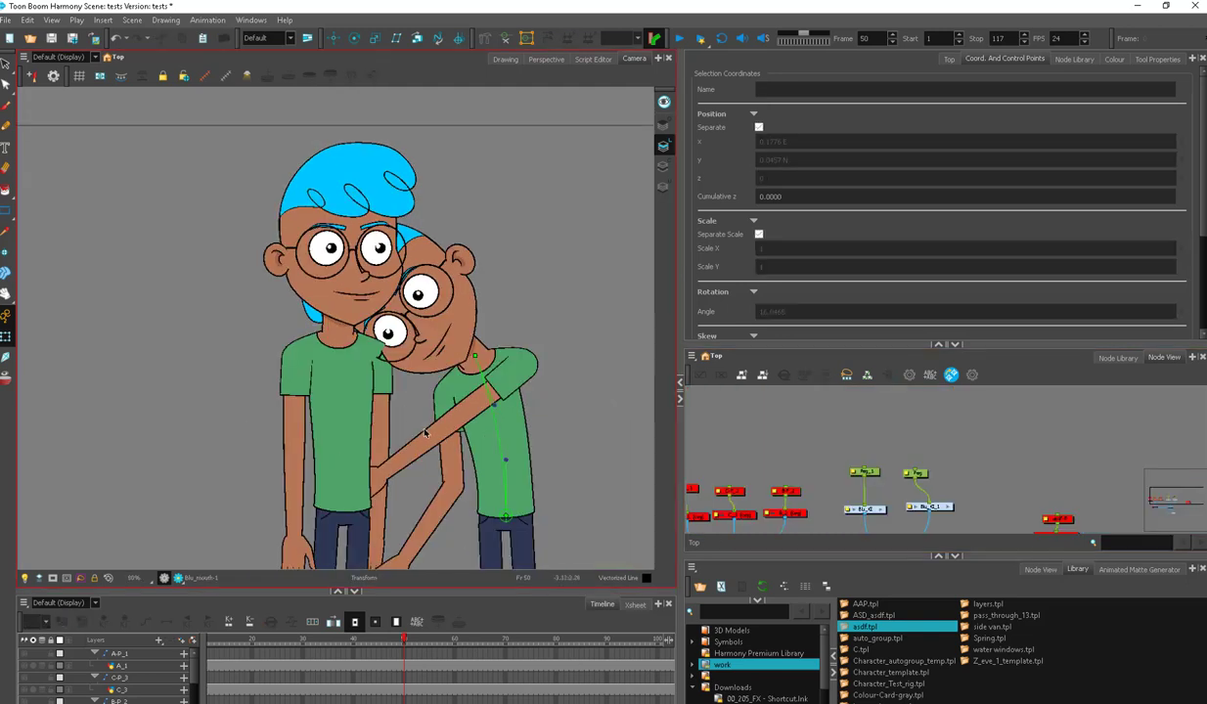
drag(530, 360, 527, 371)
click(483, 348)
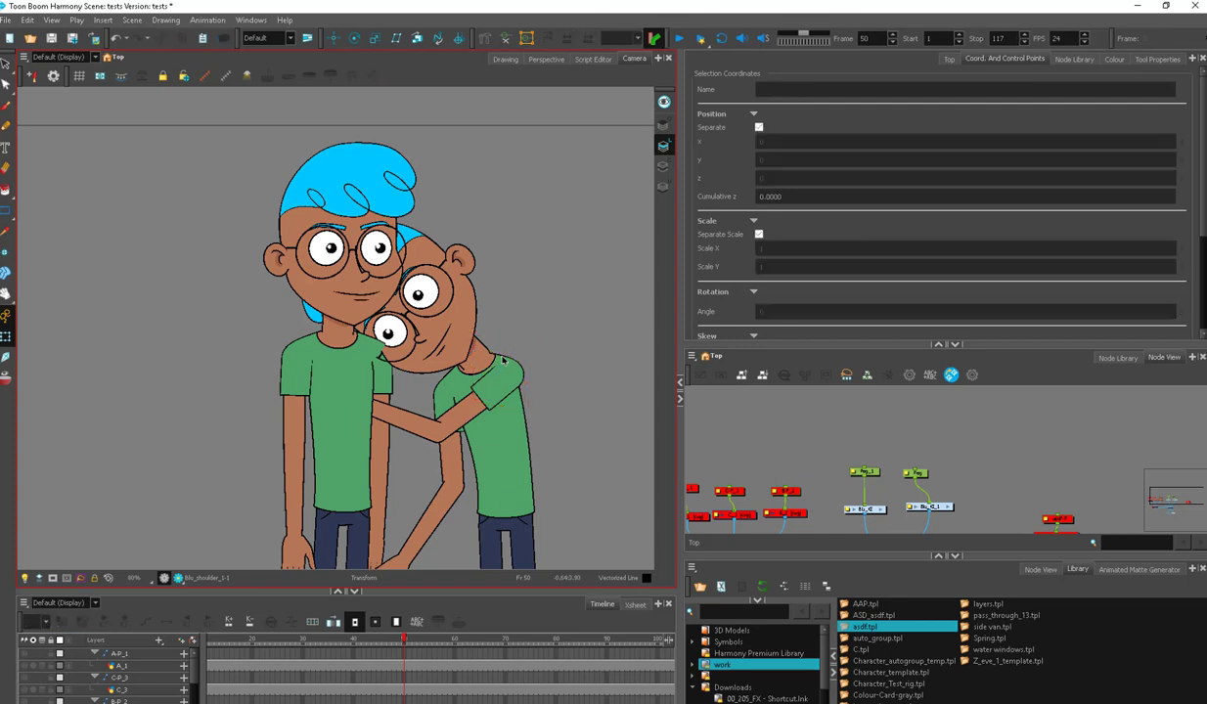
click(483, 350)
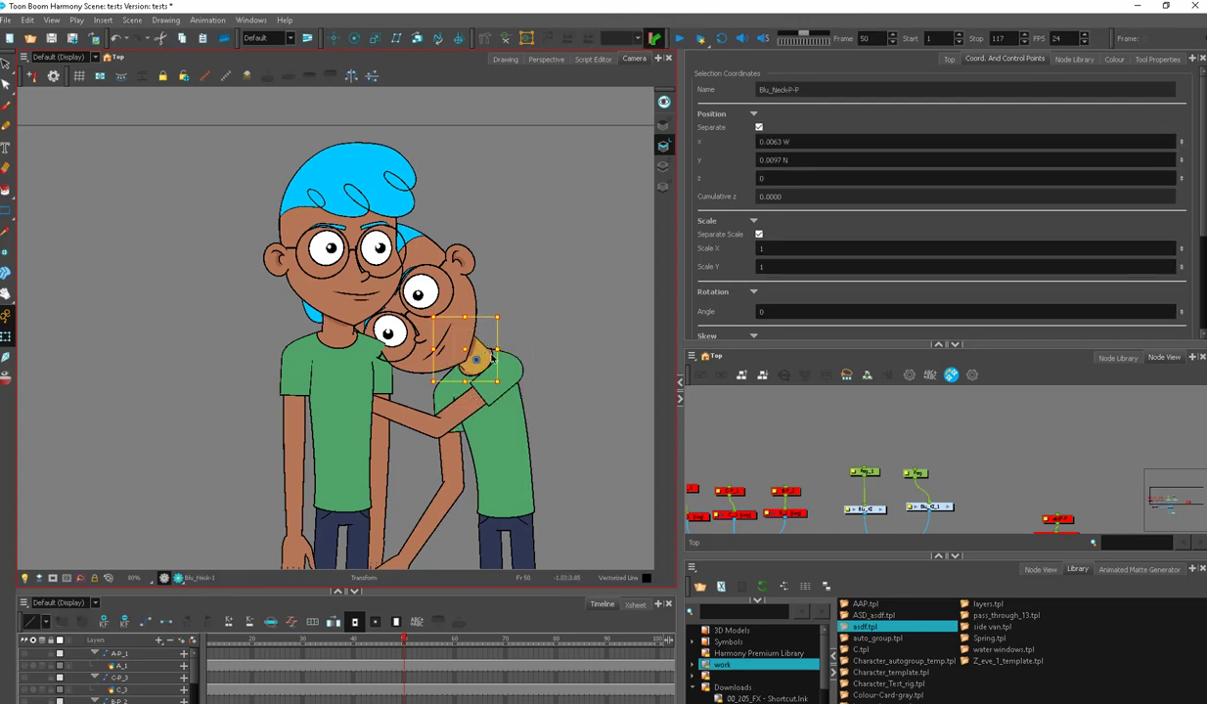
shift+click(491, 355)
drag(482, 357, 478, 359)
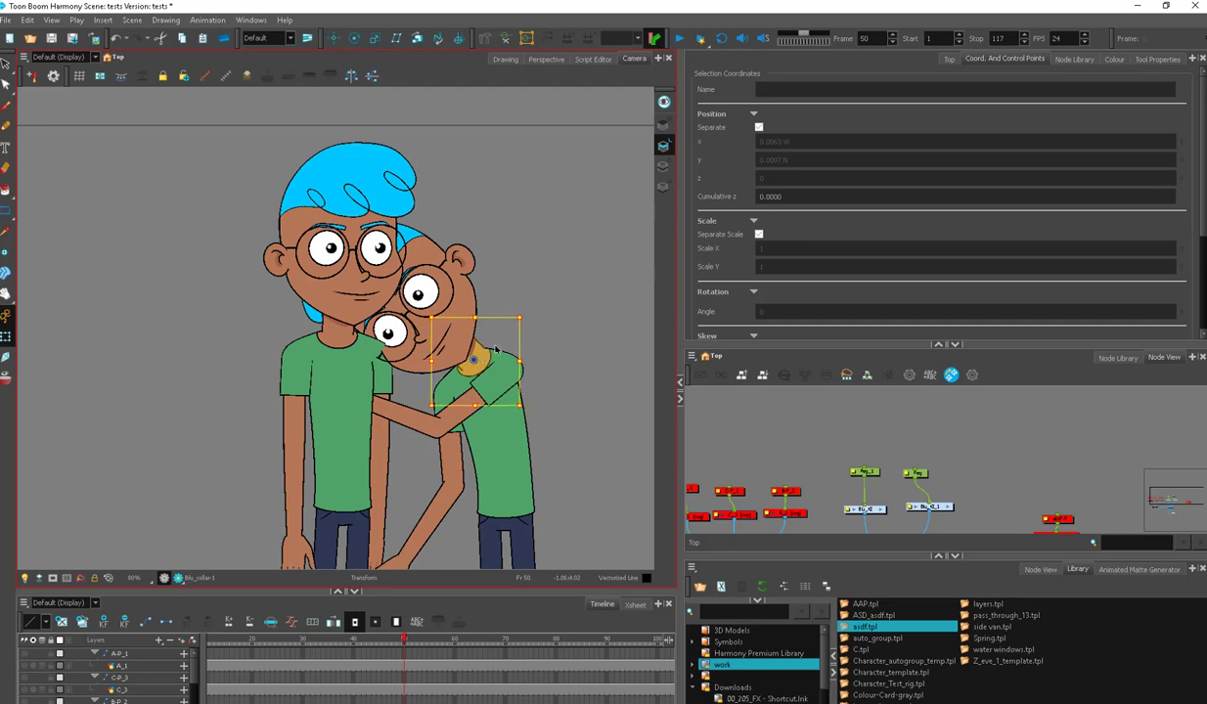
Compare the cumulative Z of the first character's shoulder and left sleeve with the second character's face and right lower arm
scroll(495, 348, down, 3)
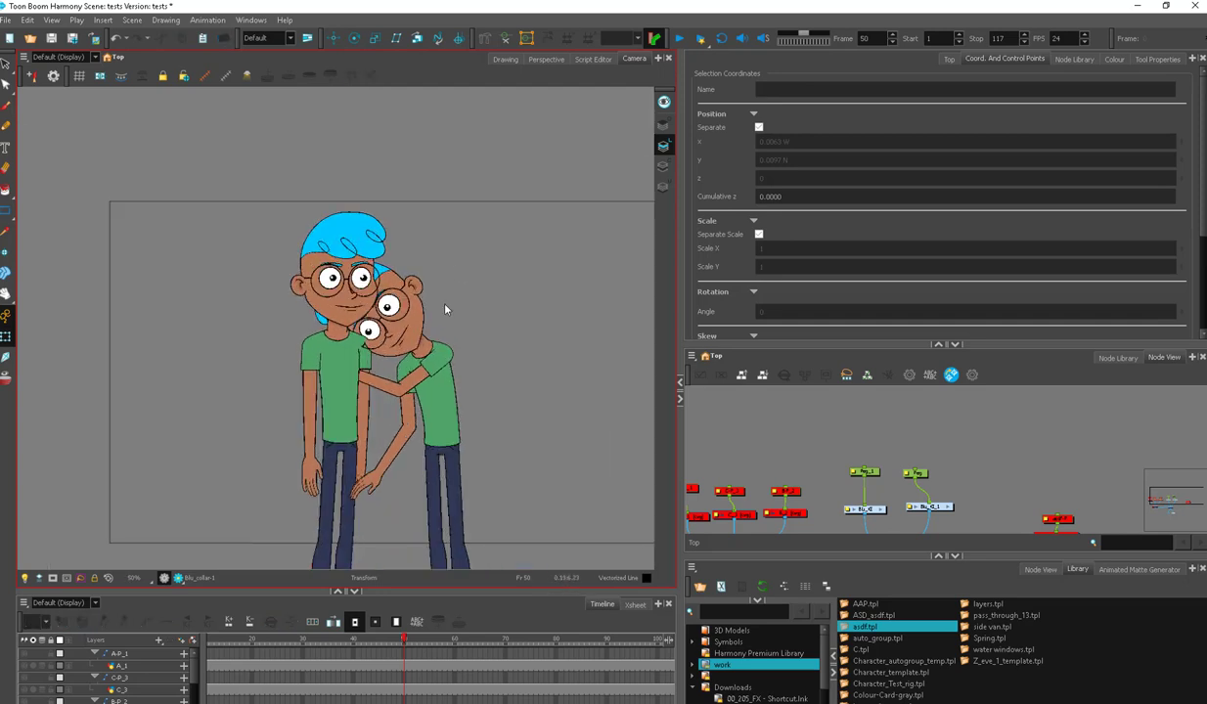
scroll(445, 309, up, 3)
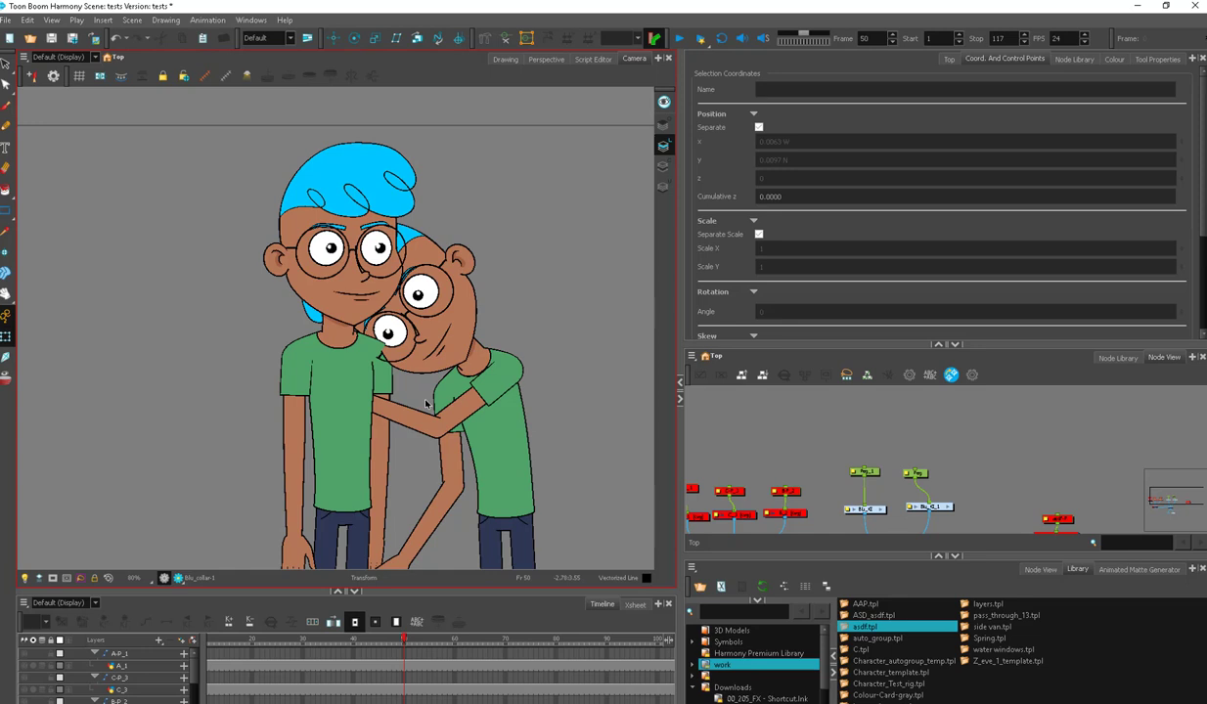
scroll(425, 403, up, 1)
click(379, 344)
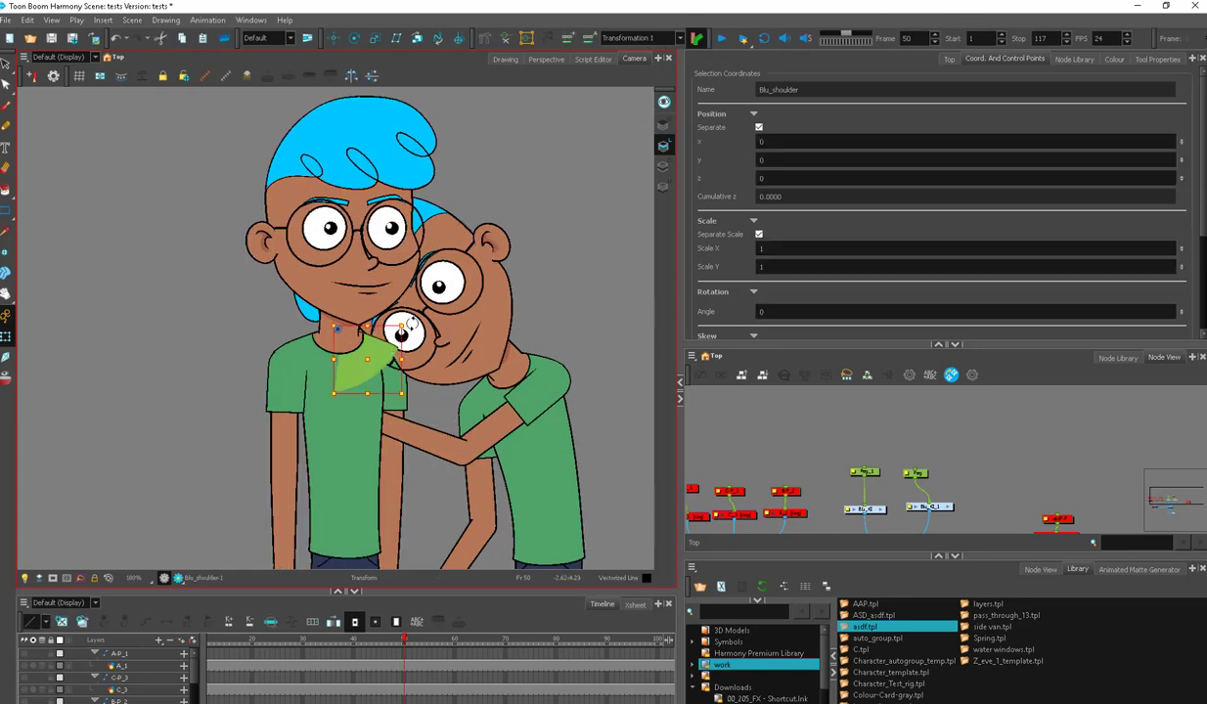
click(407, 396)
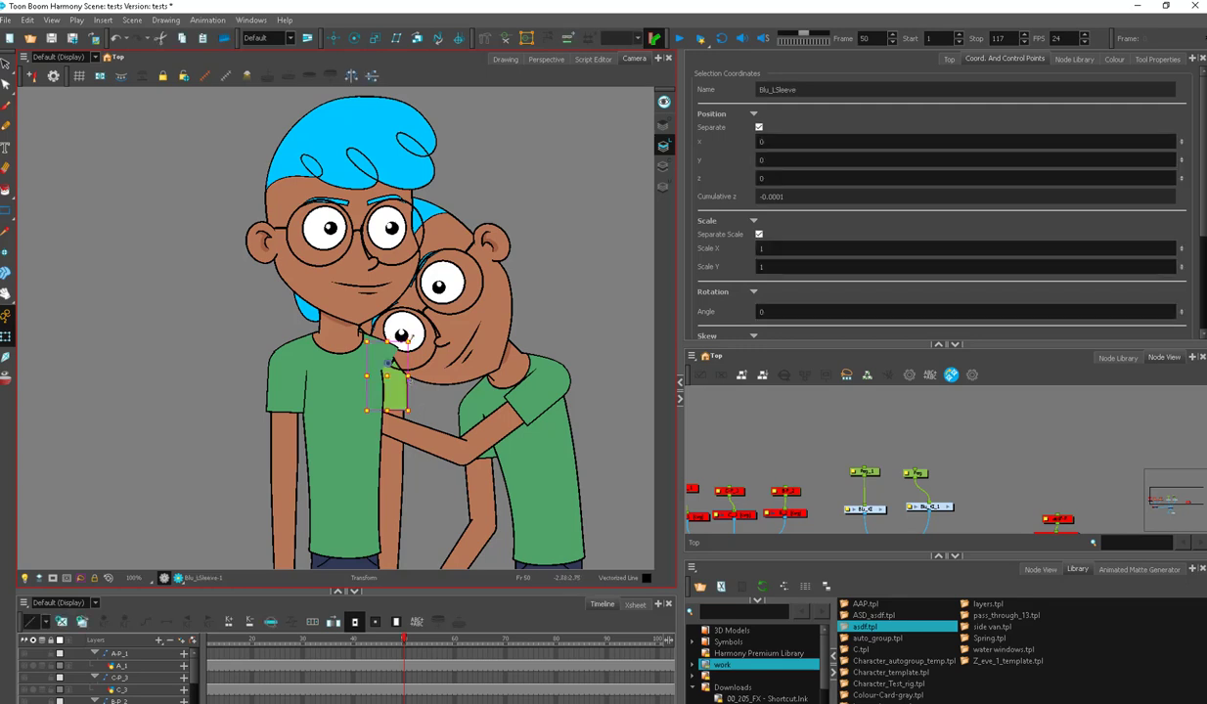
scroll(418, 396, down, 1)
drag(418, 396, 416, 383)
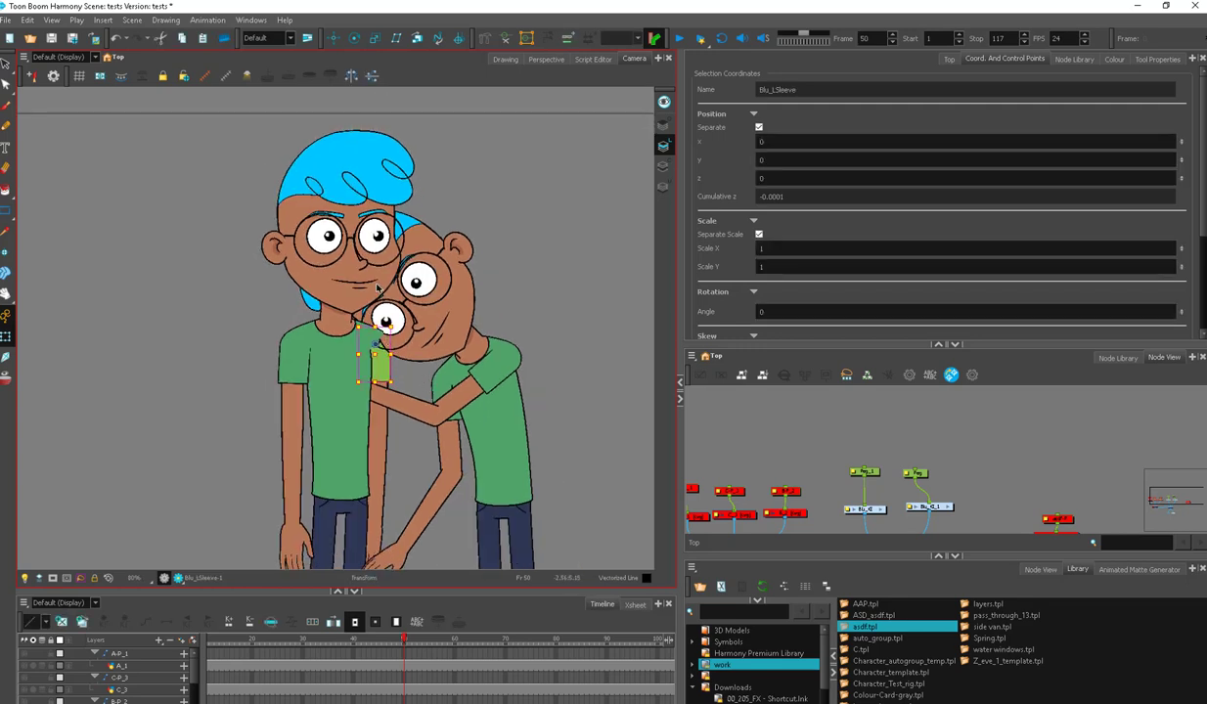
scroll(400, 333, up, 1)
click(417, 317)
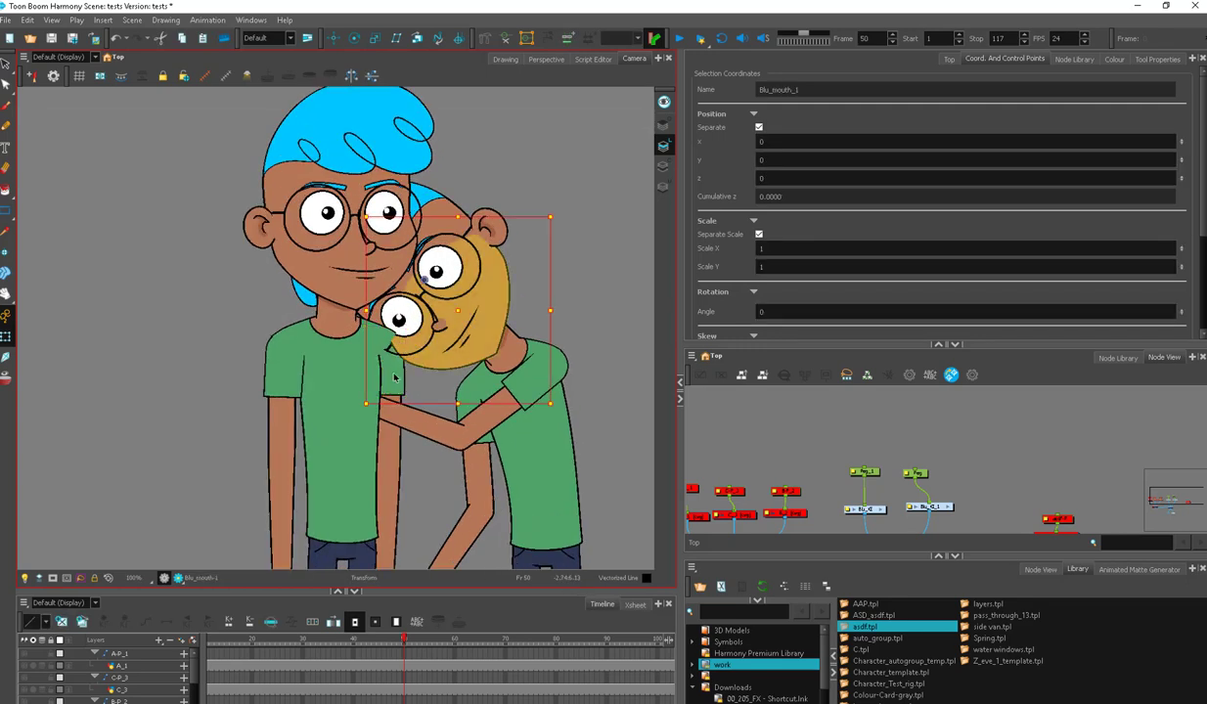
click(396, 409)
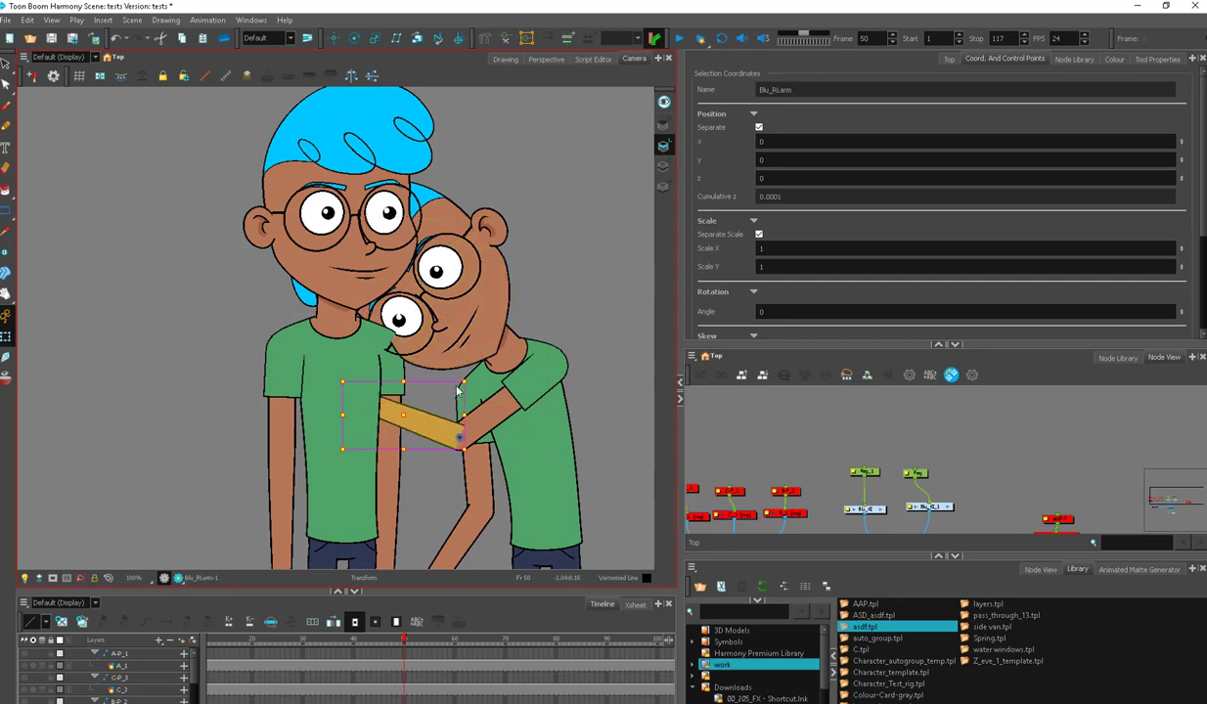
Compare the cumulative Z of Blu_RLarm with the first character's Blu_Chest, and check their layering in the render view
scroll(457, 390, down, 1)
click(538, 290)
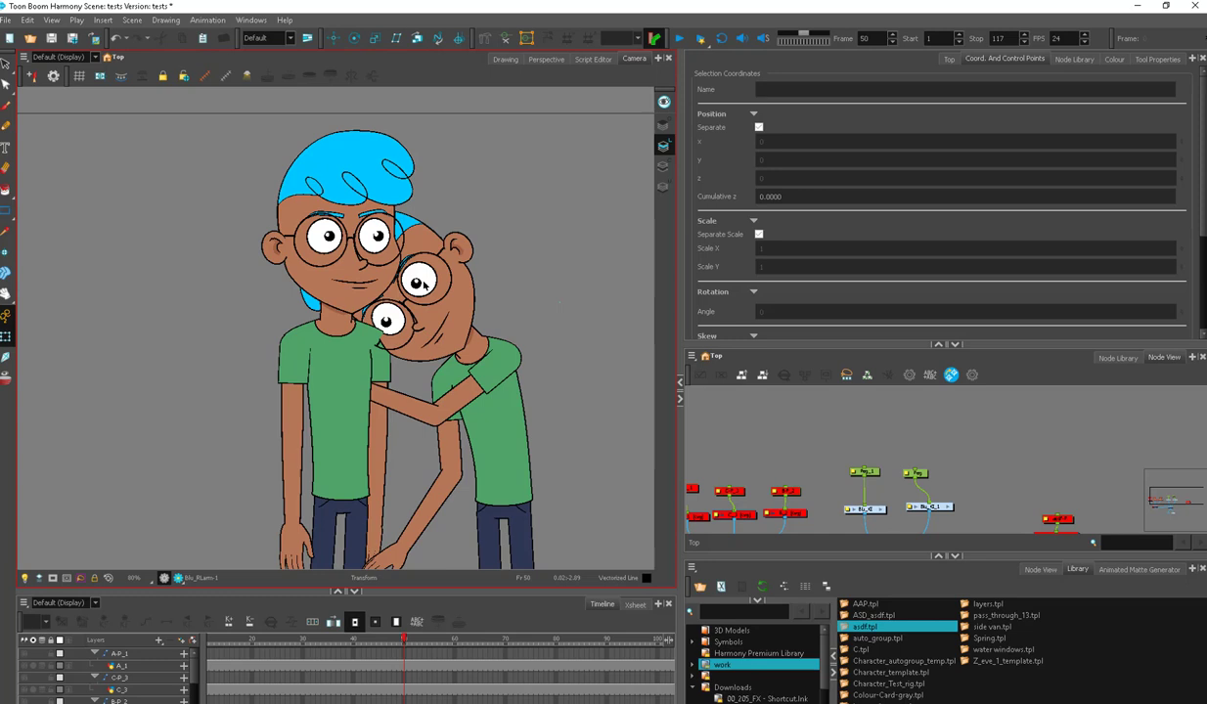
click(353, 380)
click(412, 403)
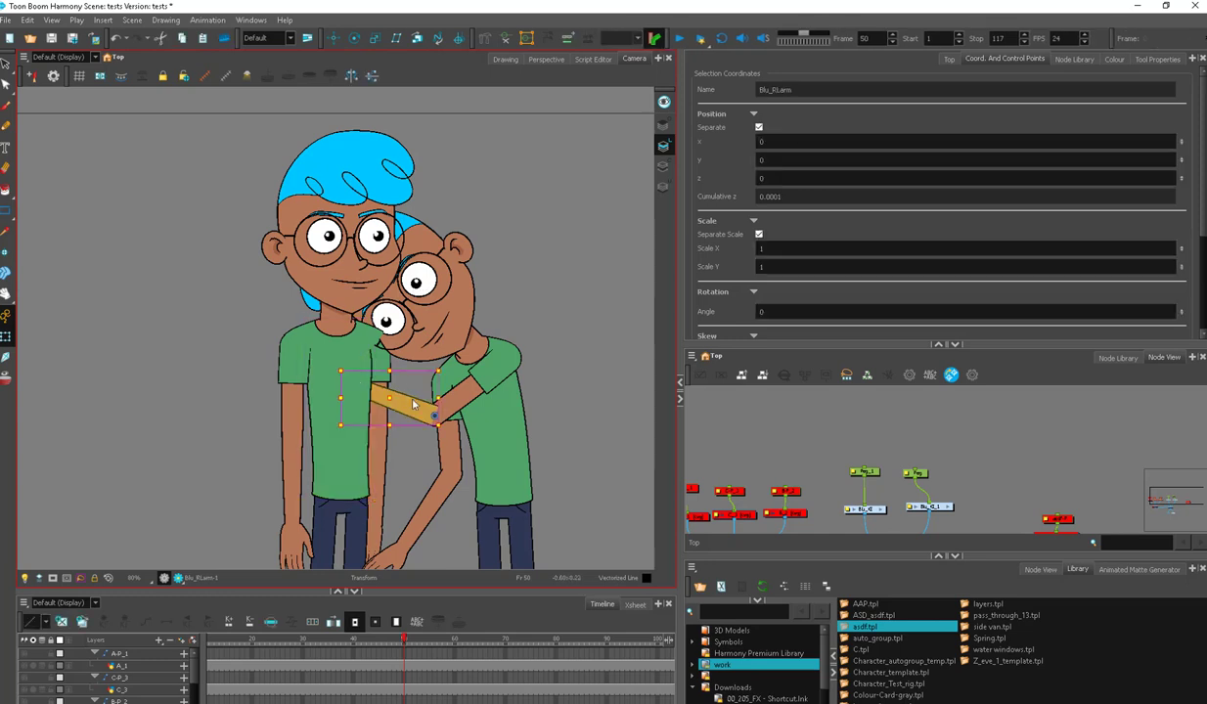
click(805, 200)
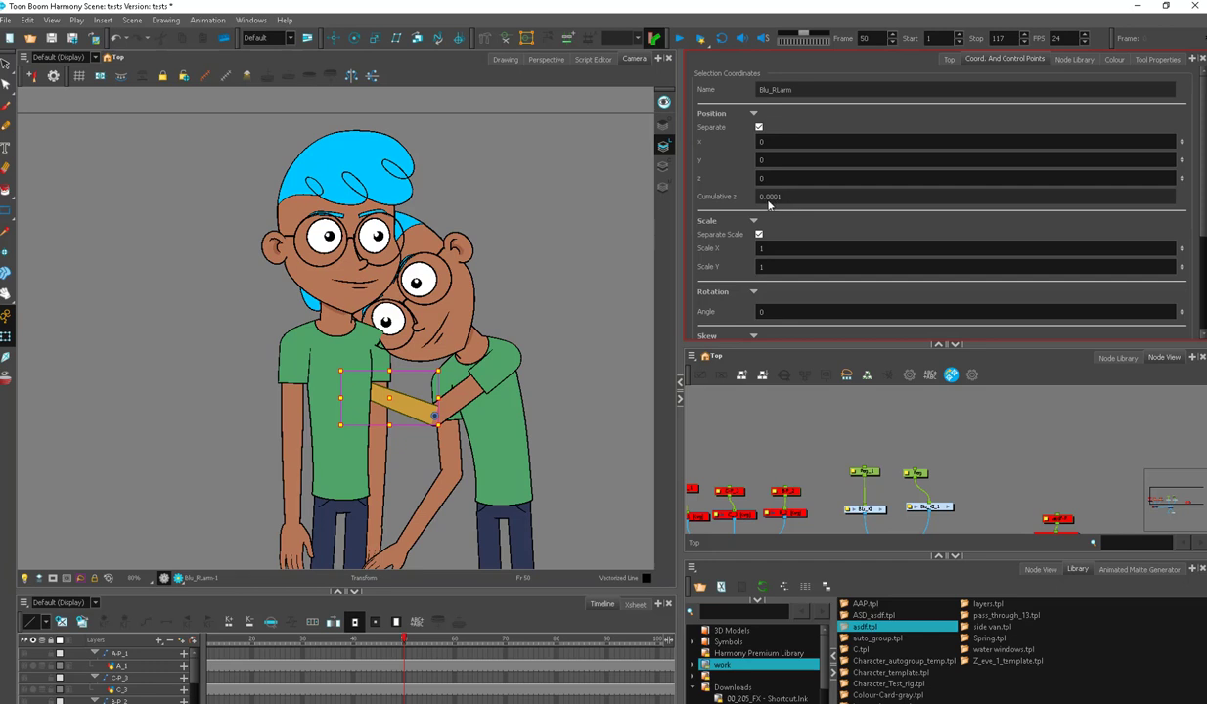
drag(784, 199, 735, 200)
click(360, 403)
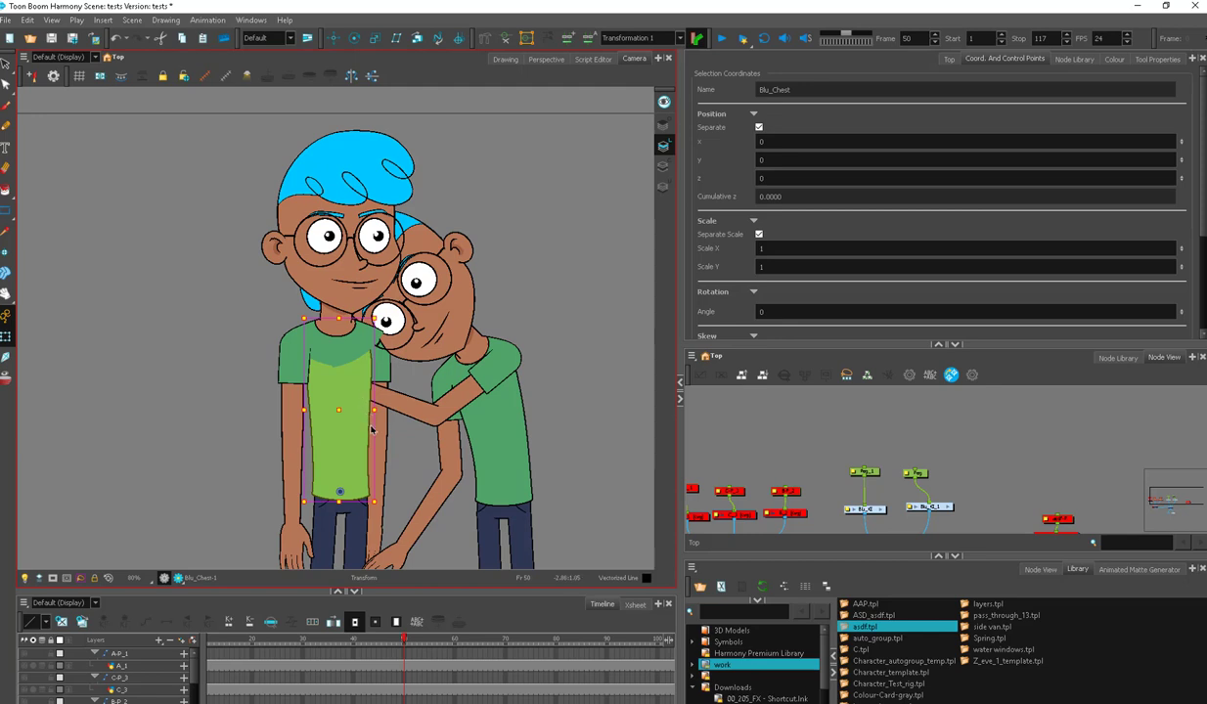
click(397, 401)
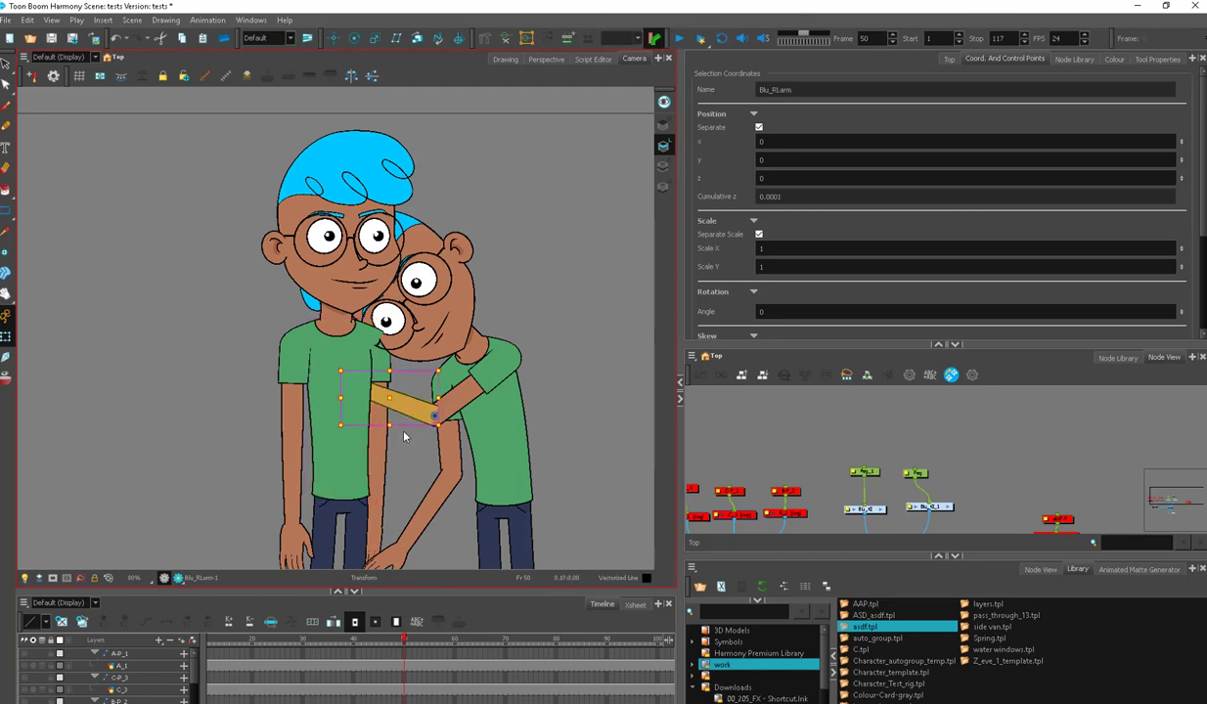
click(177, 577)
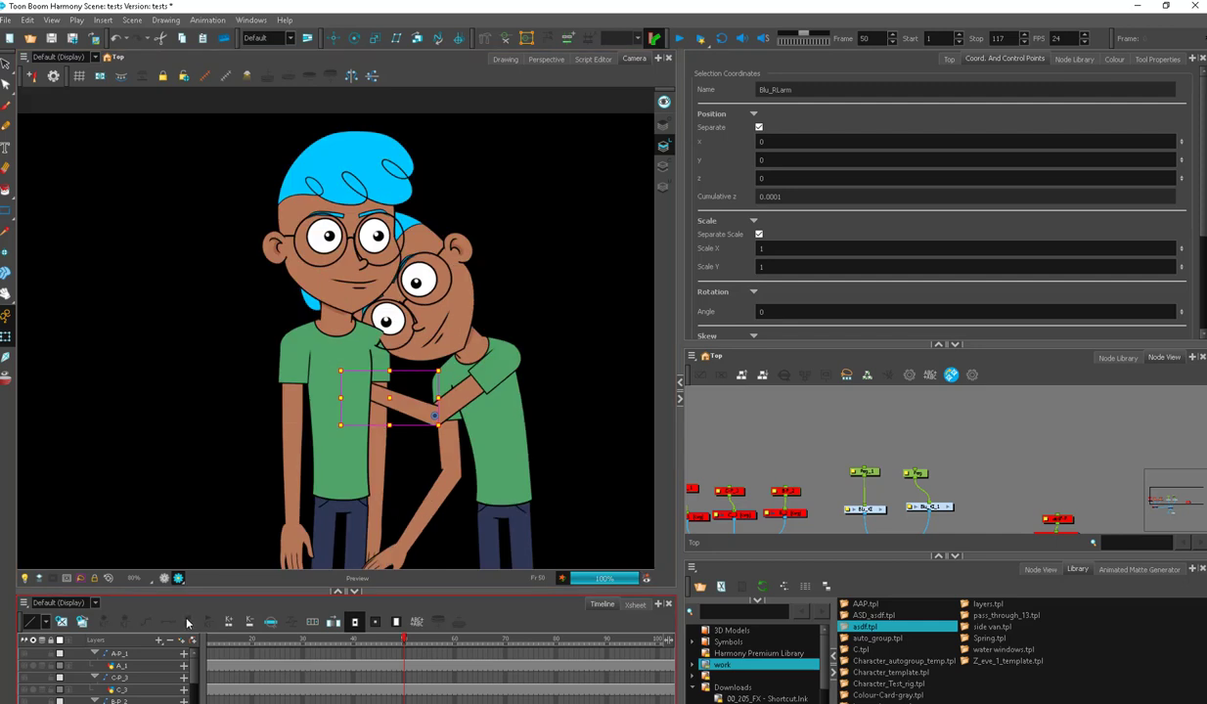
click(375, 401)
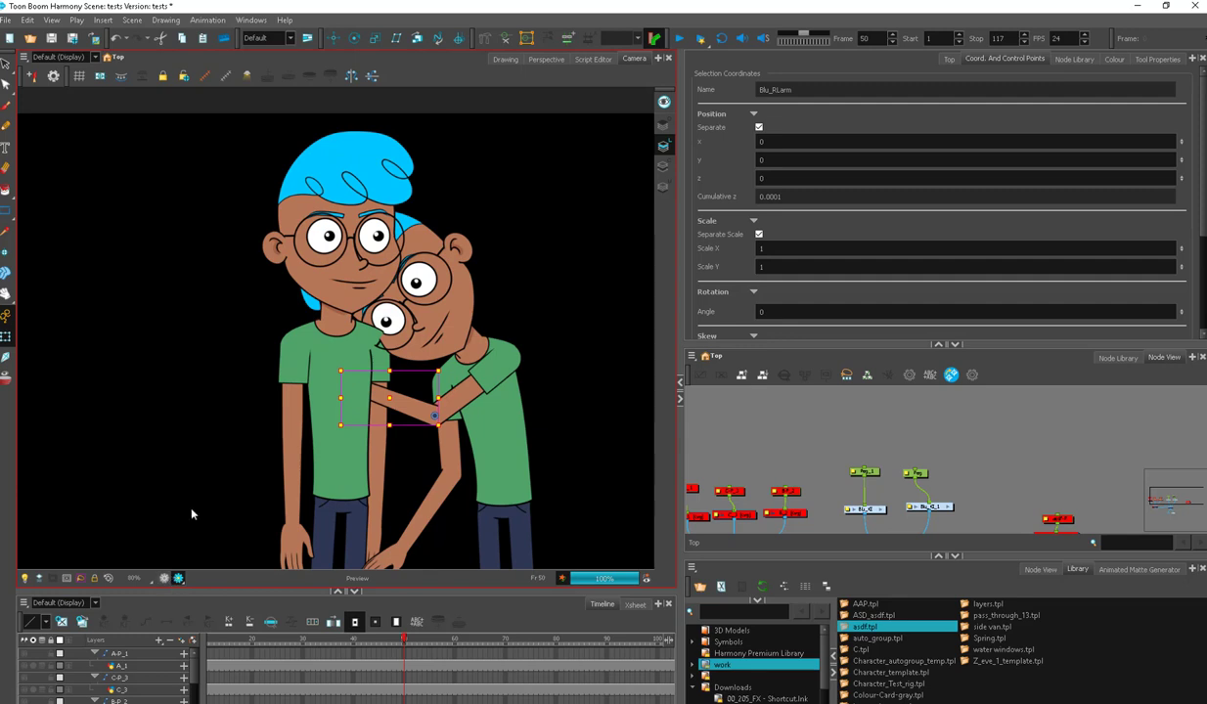
Leave the render view and recheck the cumulative Z of the first character's Blu_Chest against the second character's Blu_RLarm
click(177, 577)
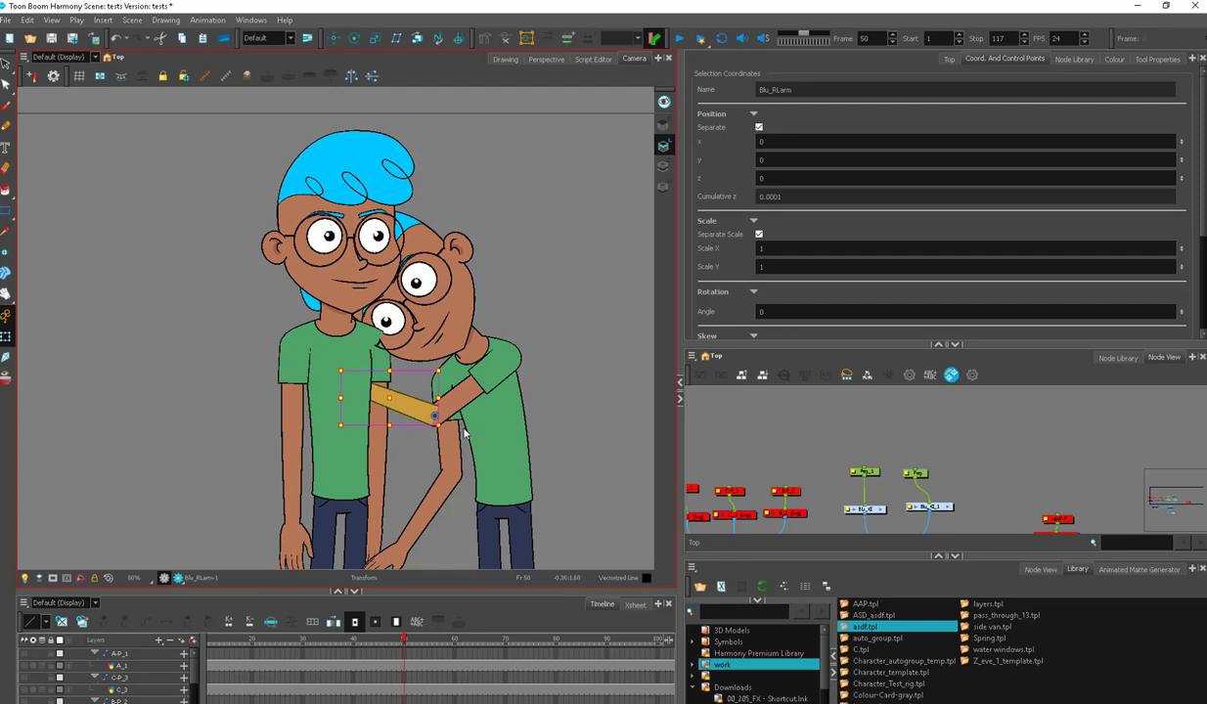
click(363, 404)
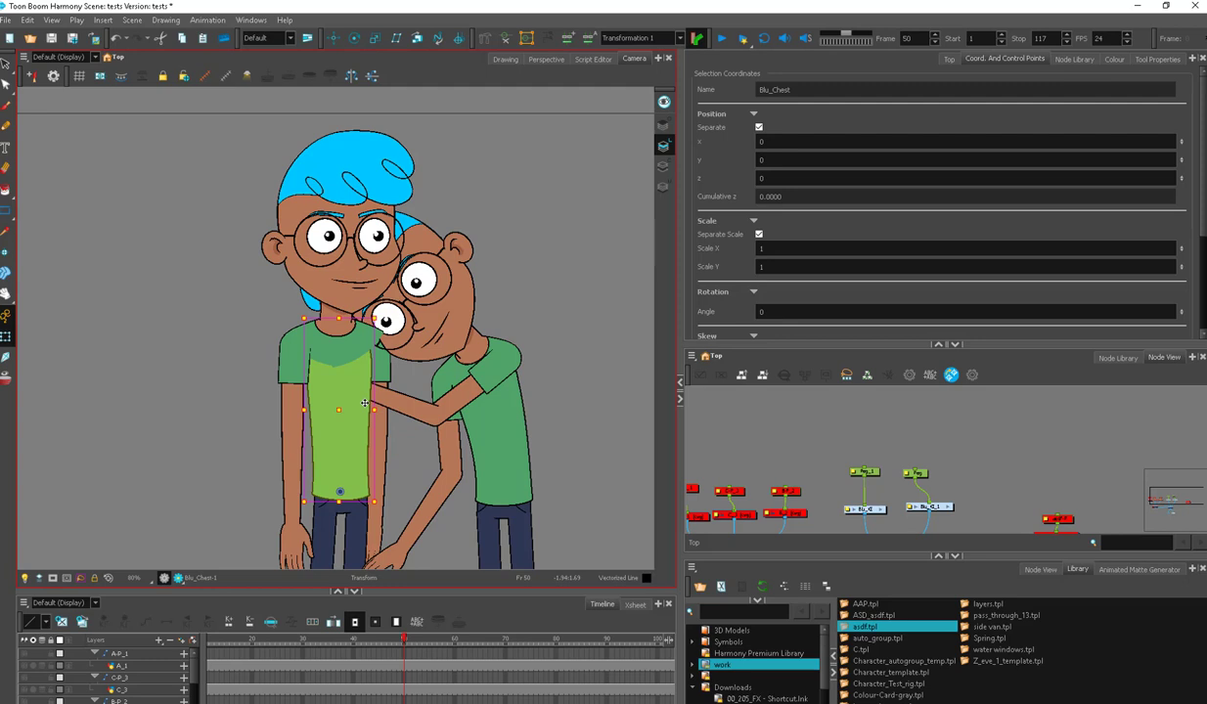
click(389, 399)
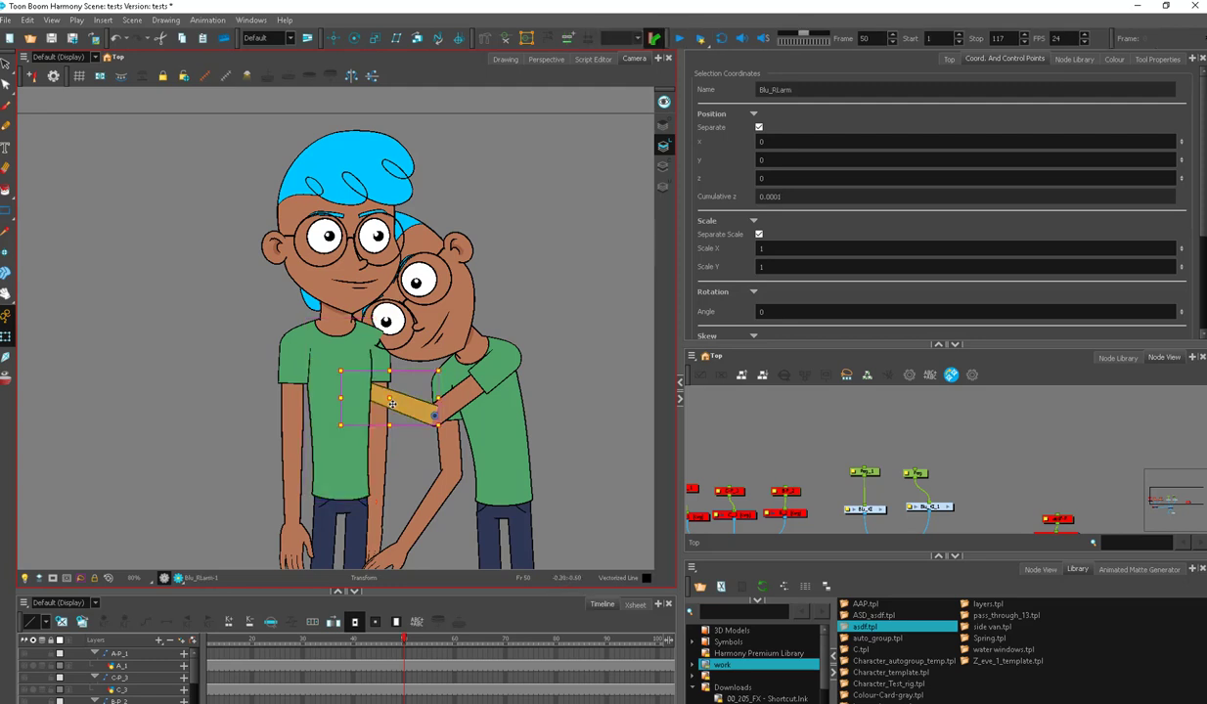
Enter the second character's Blu_KI_1 group and trace Blu_RLarm's connections through Auto-Patch_4 and Cutter_7 down to R_arm_Comp
double_click(864, 473)
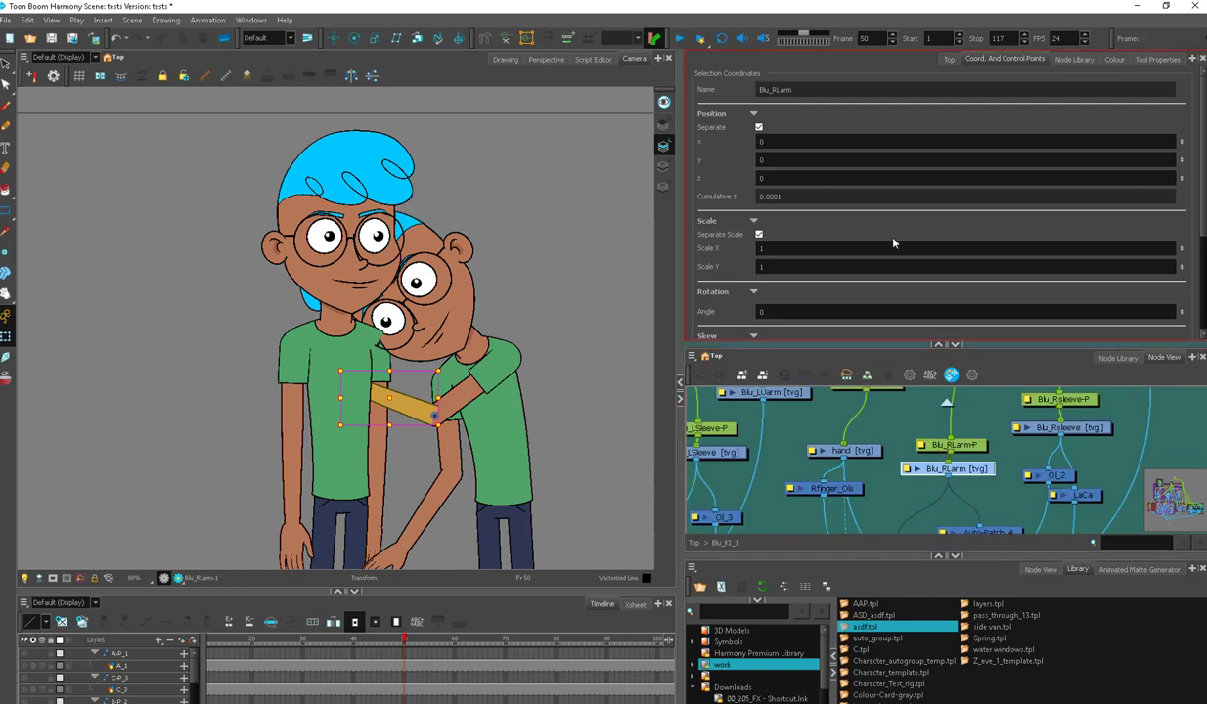
scroll(938, 462, down, 3)
drag(983, 523, 953, 411)
drag(953, 344, 915, 456)
scroll(915, 457, up, 1)
scroll(944, 362, up, 3)
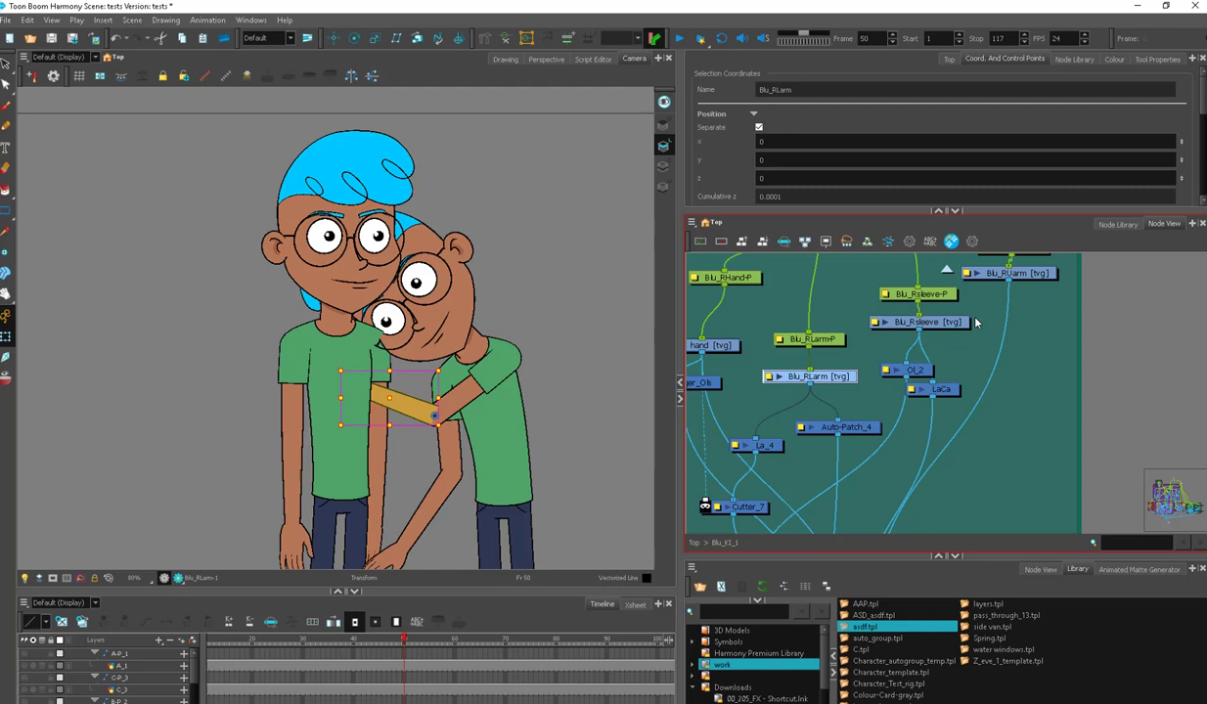
drag(854, 482, 909, 392)
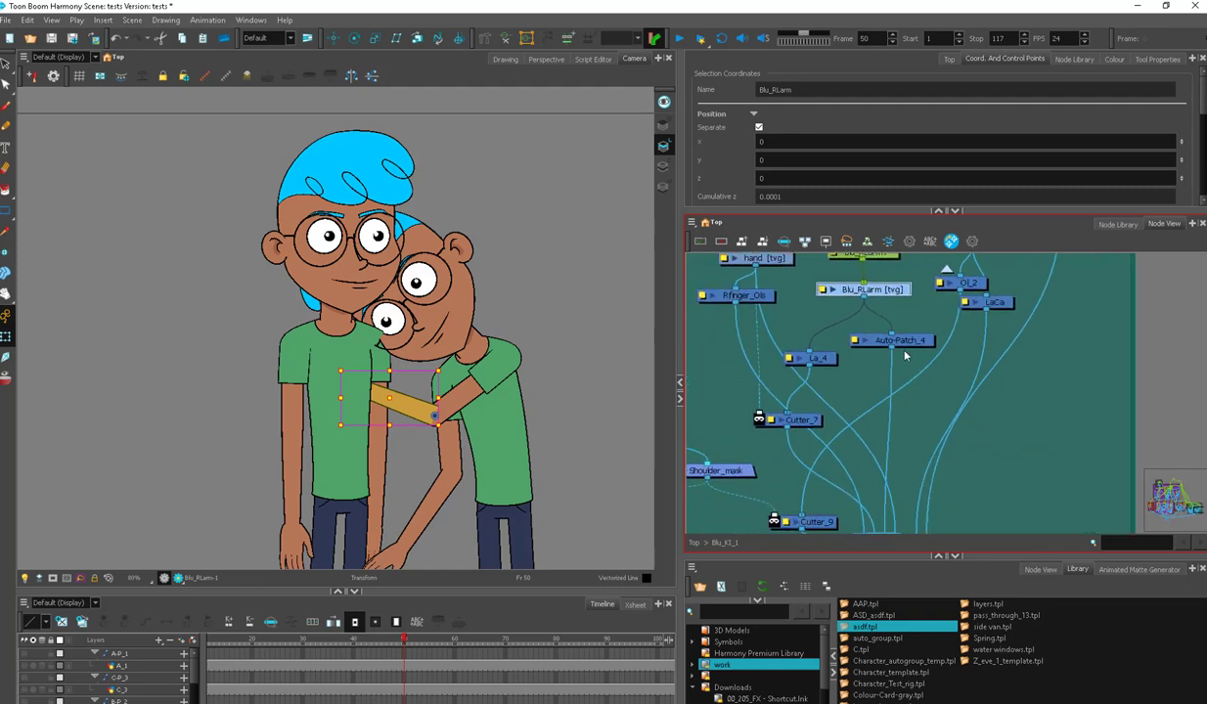
scroll(908, 352, down, 1)
click(910, 352)
click(827, 417)
drag(854, 477, 862, 393)
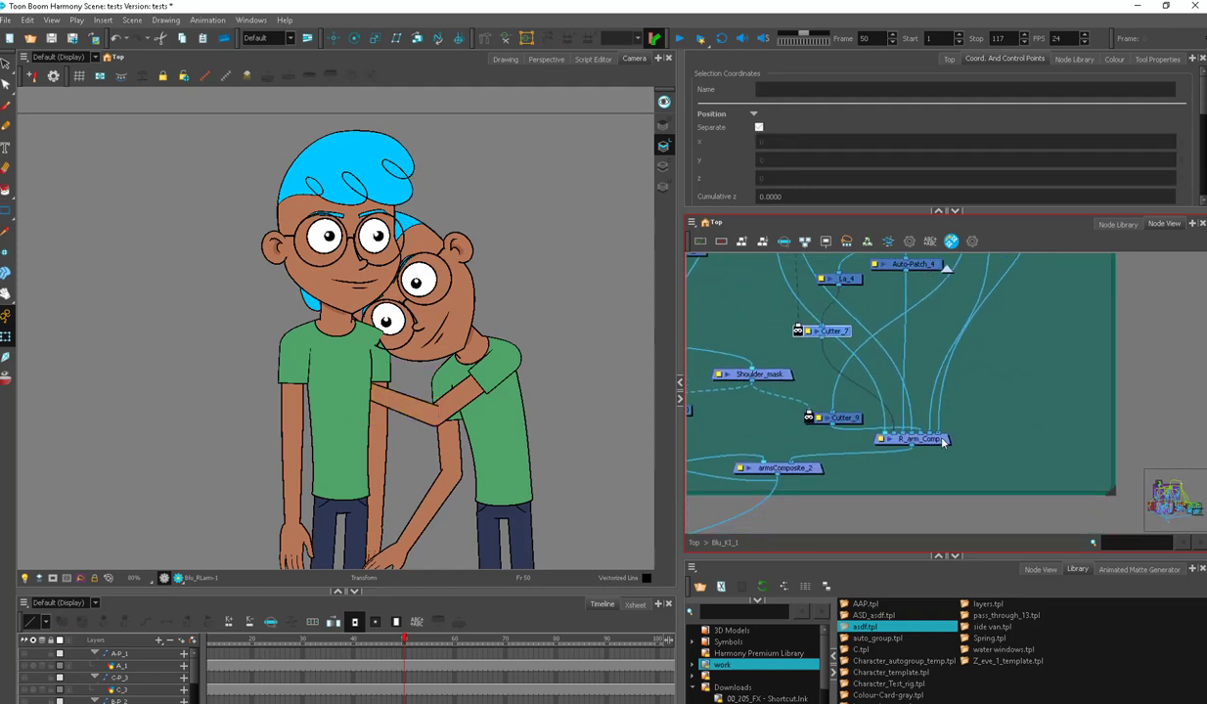
drag(939, 445, 930, 452)
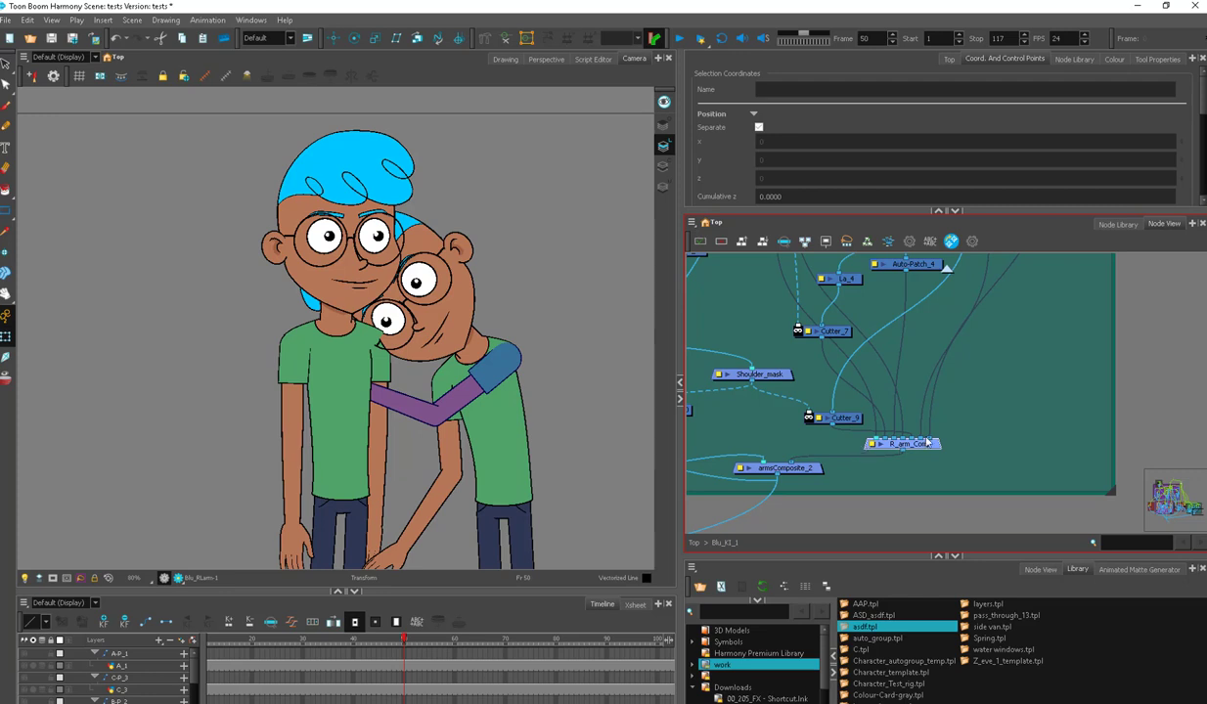
Inspect R_arm_Comp's layer properties and follow its output to armsComposite_2
scroll(926, 442, up, 5)
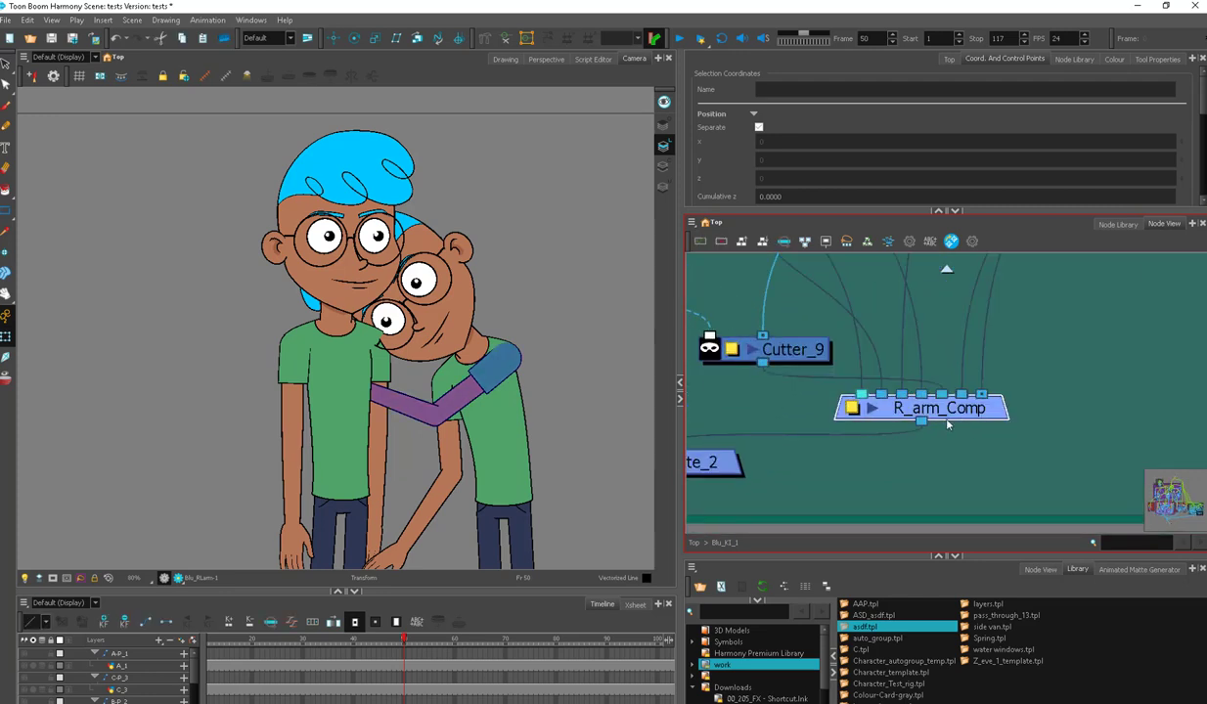
click(849, 407)
key(Escape)
drag(872, 436, 1048, 384)
click(855, 415)
scroll(875, 435, down, 1)
scroll(875, 436, down, 1)
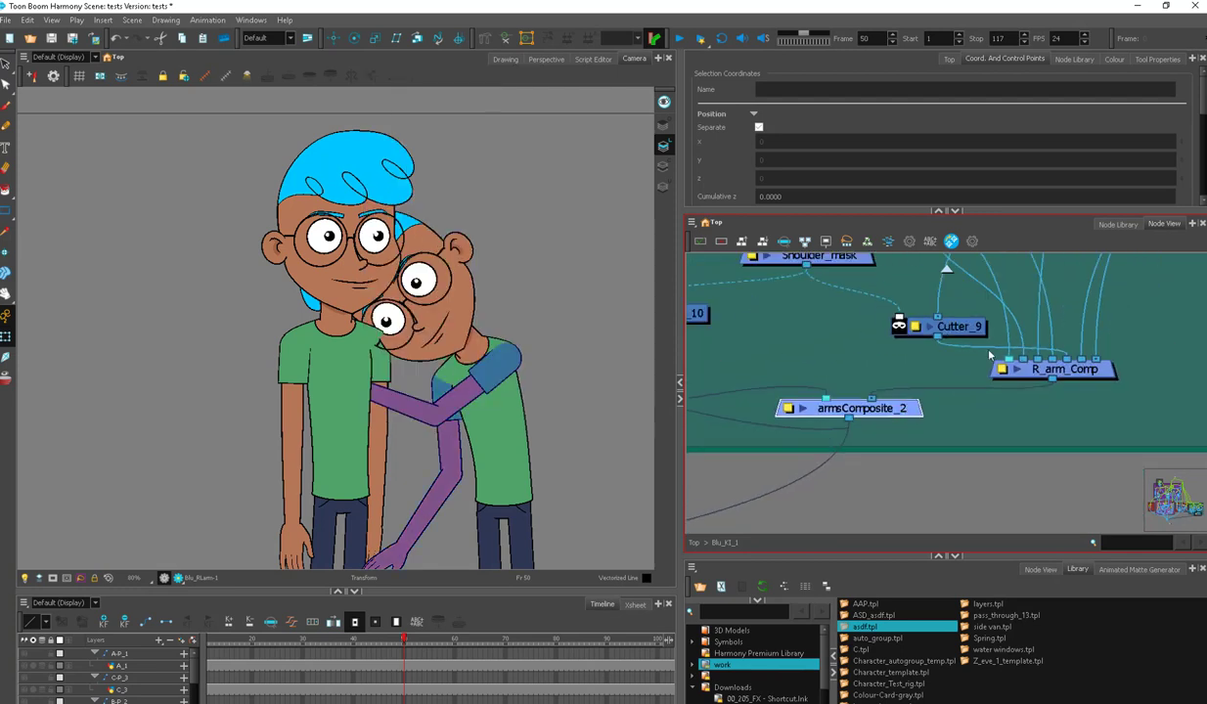
Follow armsComposite_2's output to the second rig's final Composite_1 and set that composite's mode to Pass Through
scroll(910, 418, down, 3)
drag(822, 496, 1007, 404)
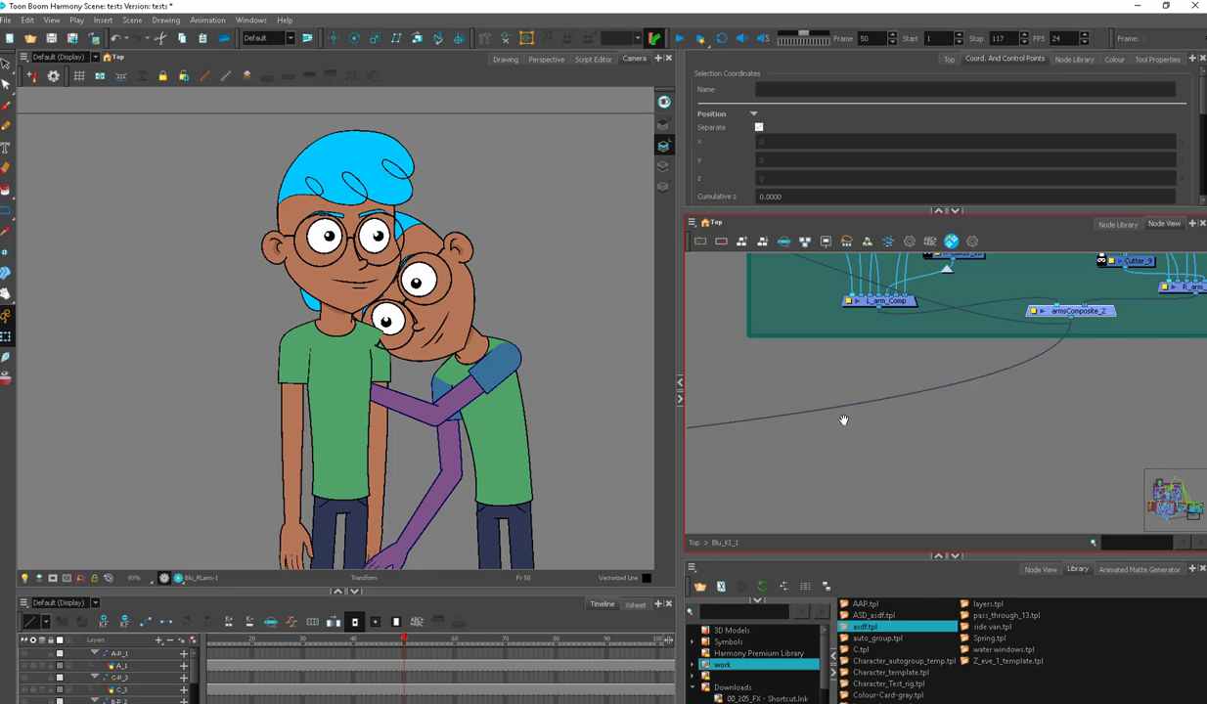
drag(719, 460, 964, 417)
drag(749, 446, 983, 410)
drag(749, 468, 901, 402)
scroll(839, 417, up, 2)
drag(792, 436, 895, 449)
click(866, 434)
double_click(813, 442)
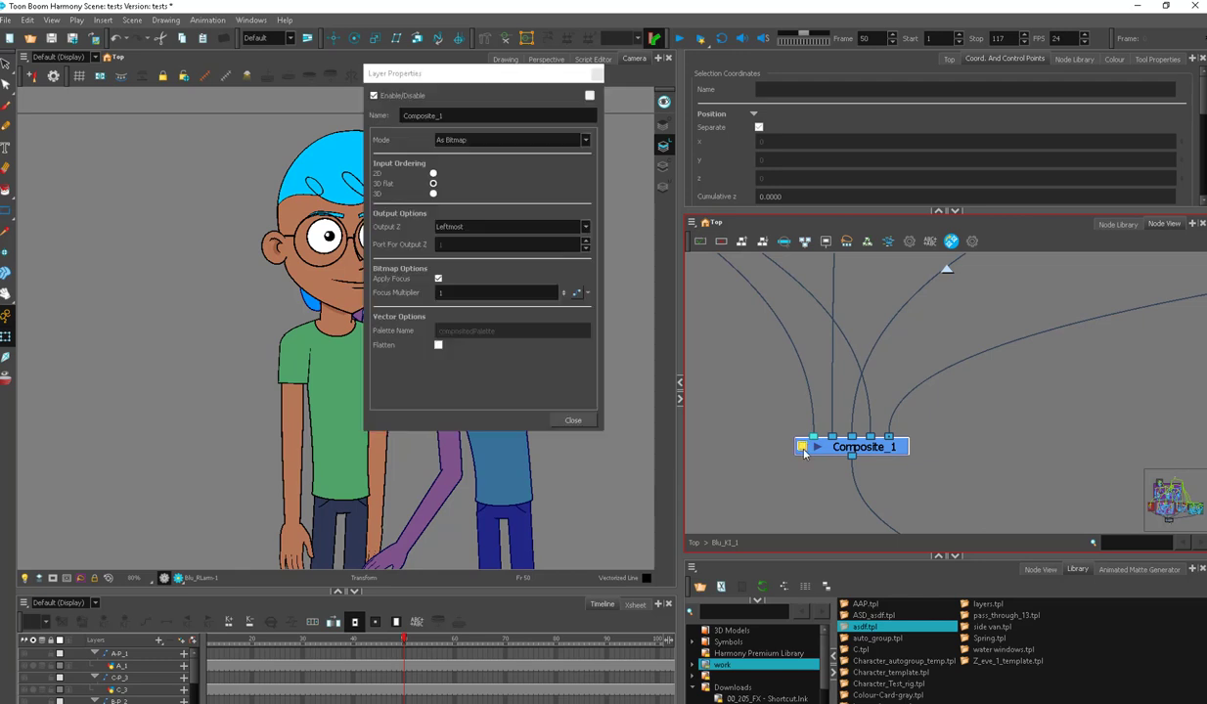
click(529, 143)
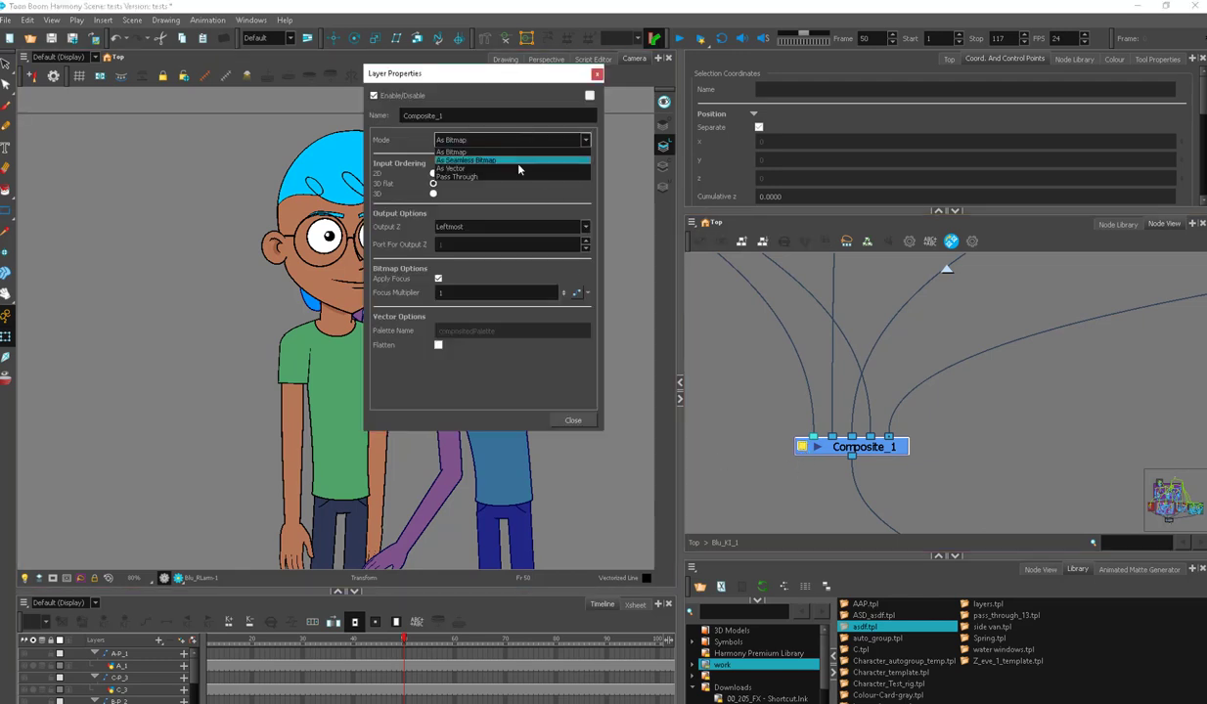
click(517, 179)
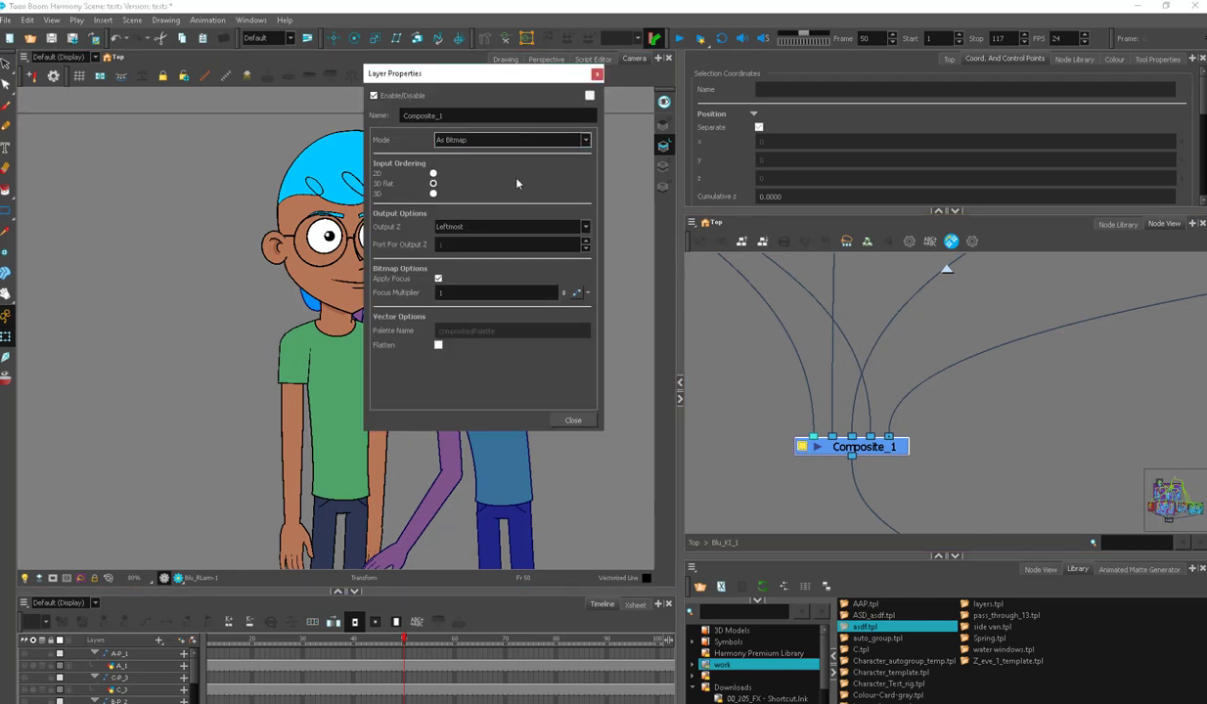
click(597, 74)
Check how the second character's hand and Blu_RLarm layer over the first character's torso
click(411, 486)
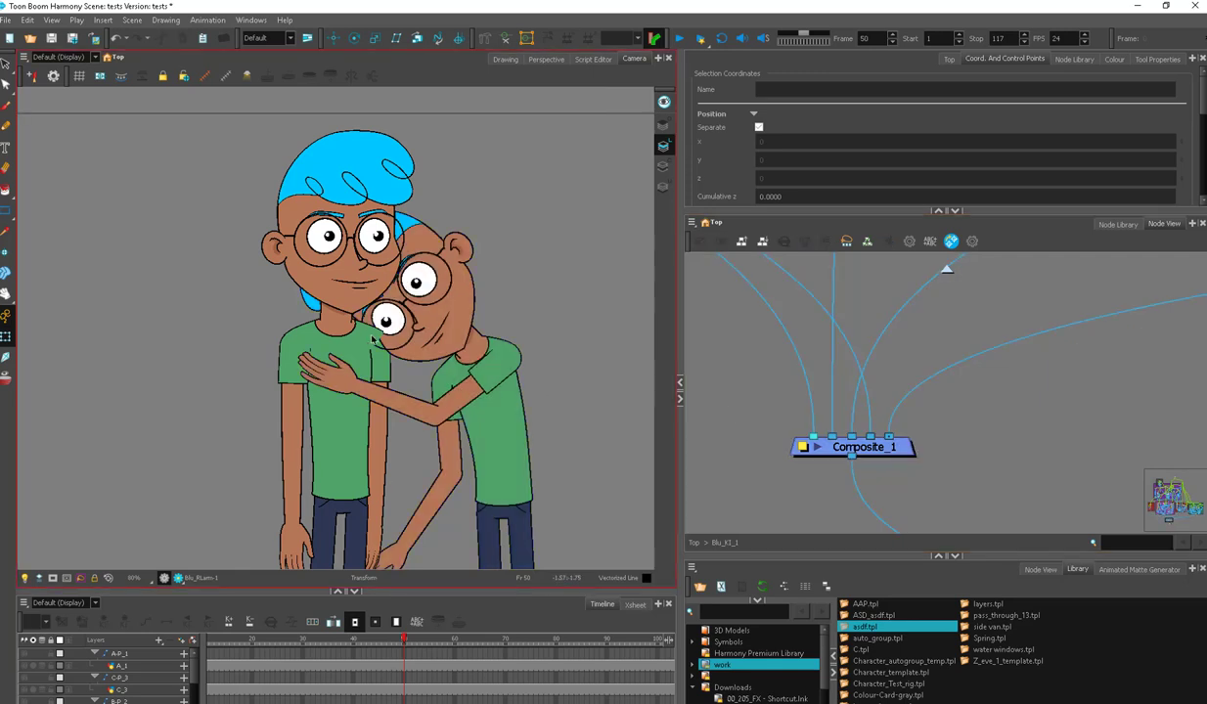
scroll(475, 420, down, 2)
scroll(453, 425, up, 2)
click(383, 407)
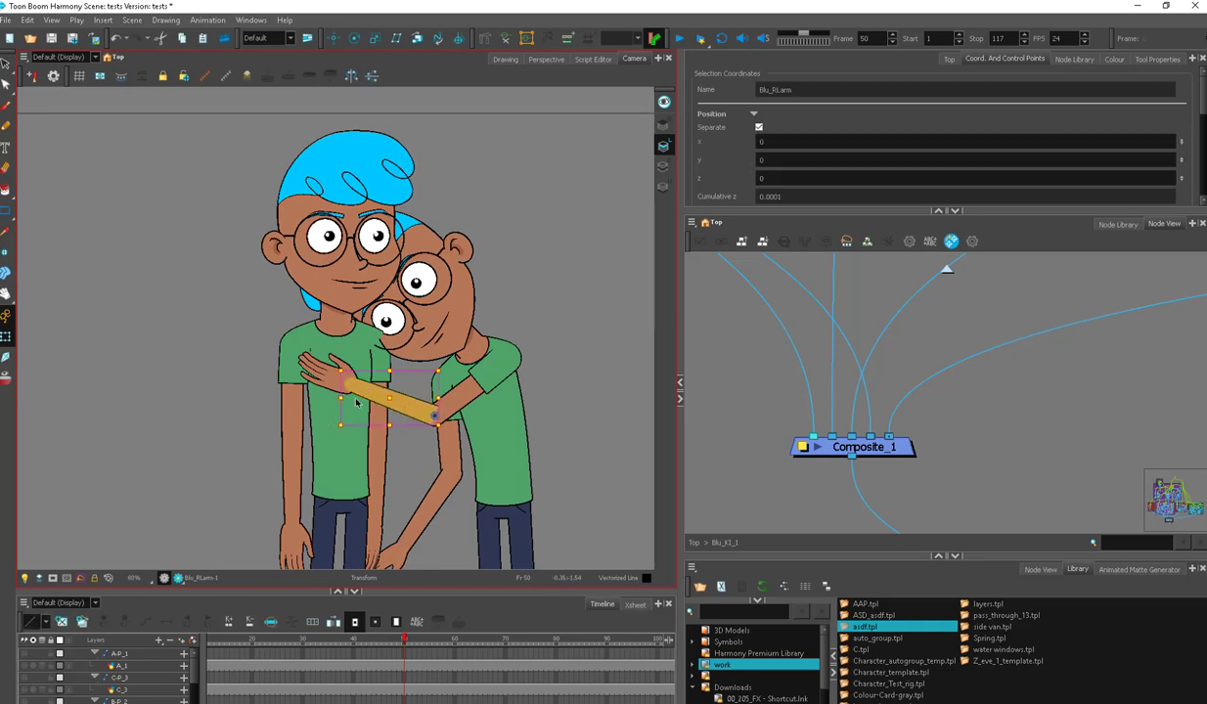
scroll(357, 402, up, 1)
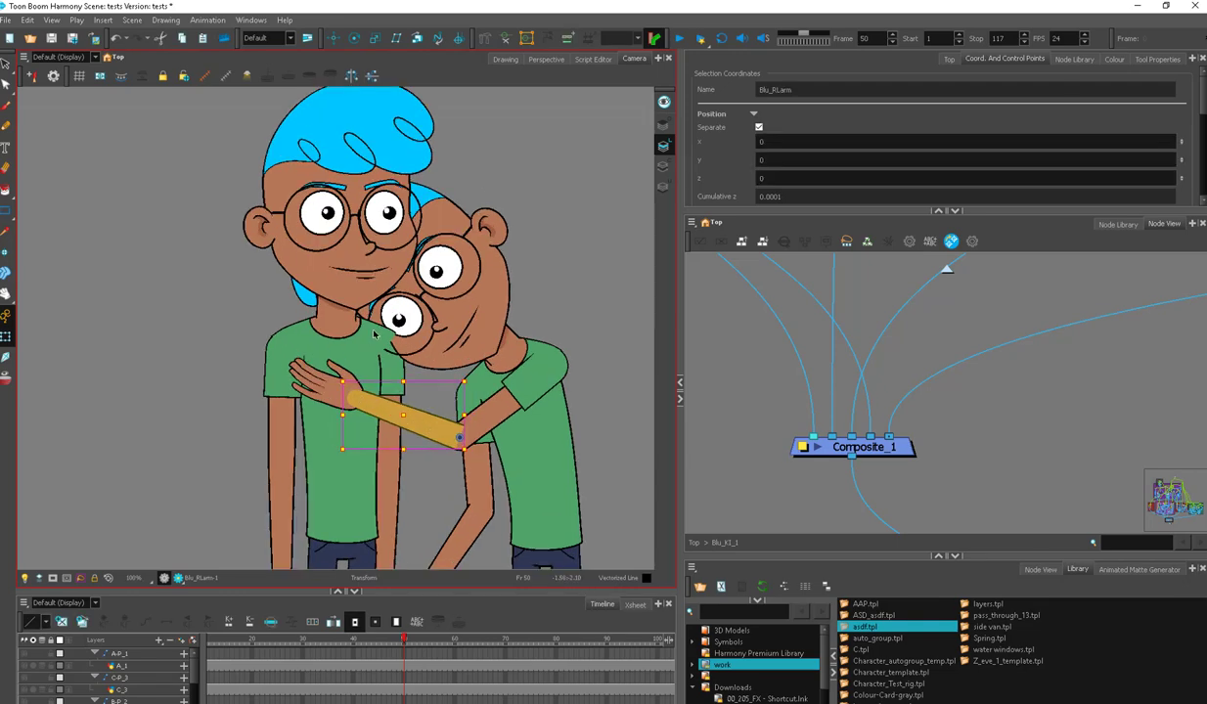
Compare the cumulative Z of the first character's Blu_shoulder with the second character's Blu_mouth_1 and Blu_Head
click(374, 334)
scroll(374, 334, up, 3)
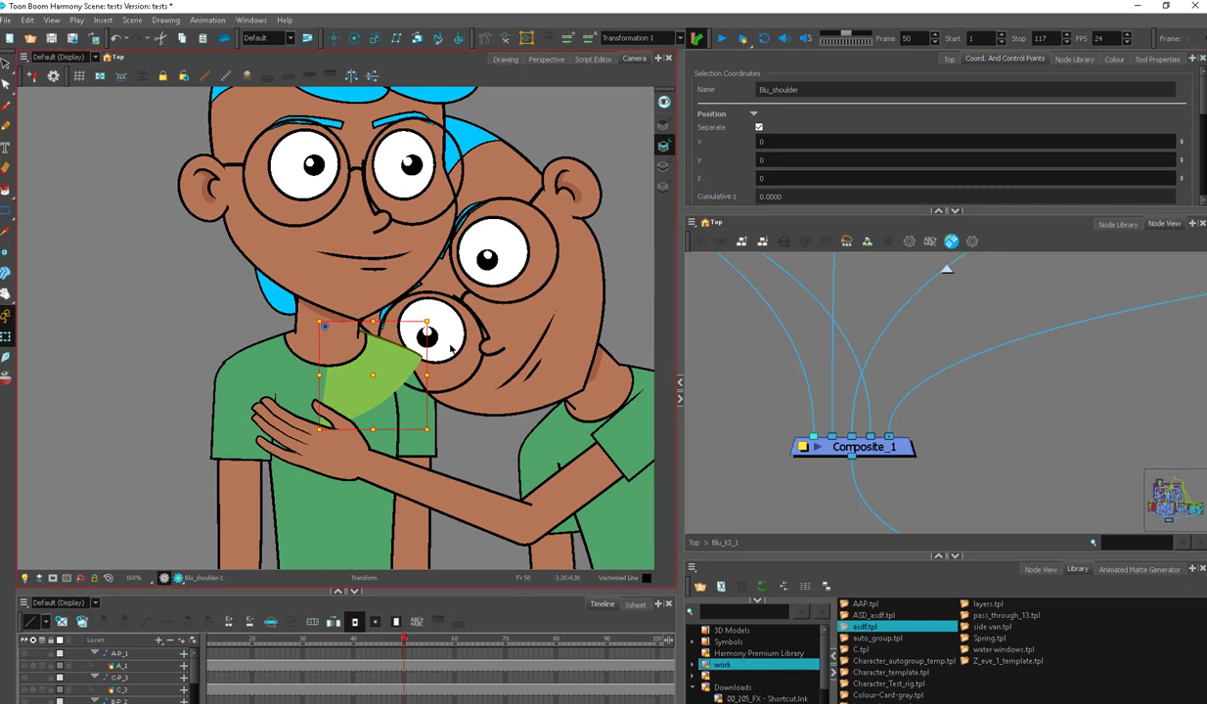
click(453, 371)
click(801, 198)
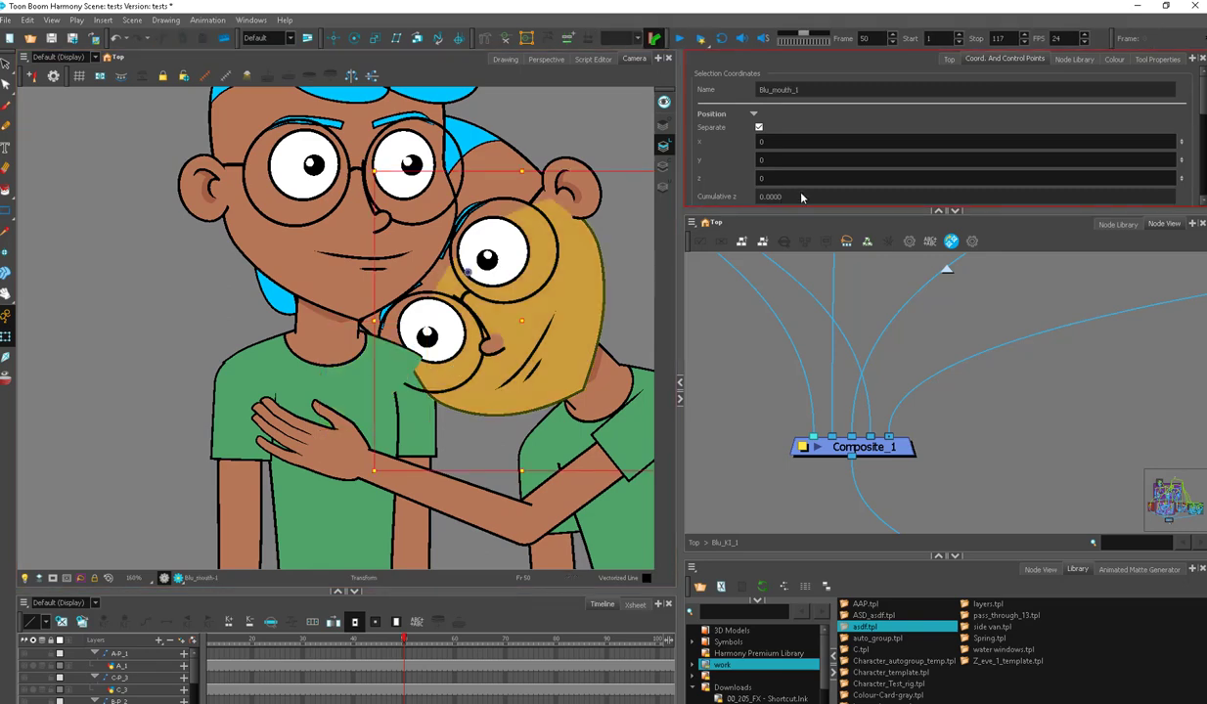
click(437, 314)
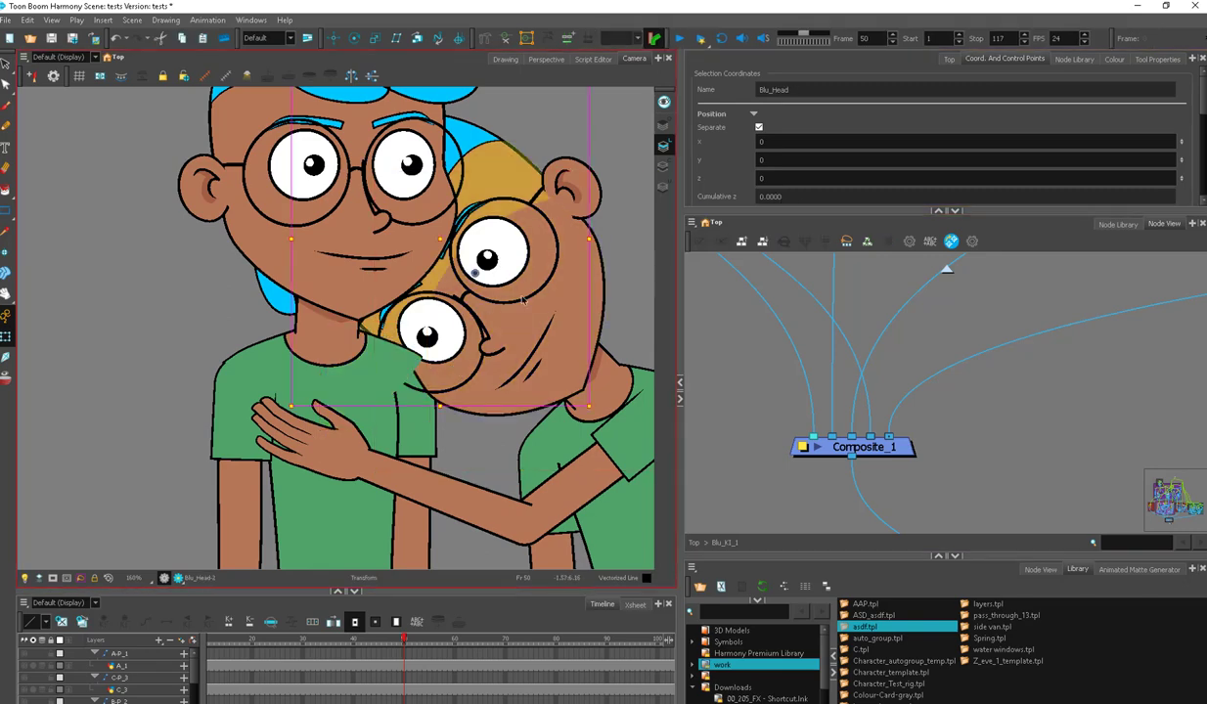
Try swapping the Blu_KI and Blu_KI_1 connection order on the top-level Composite, examine the overlapping heads, and undo the swap
key(ctrl+shift+e)
scroll(926, 420, up, 3)
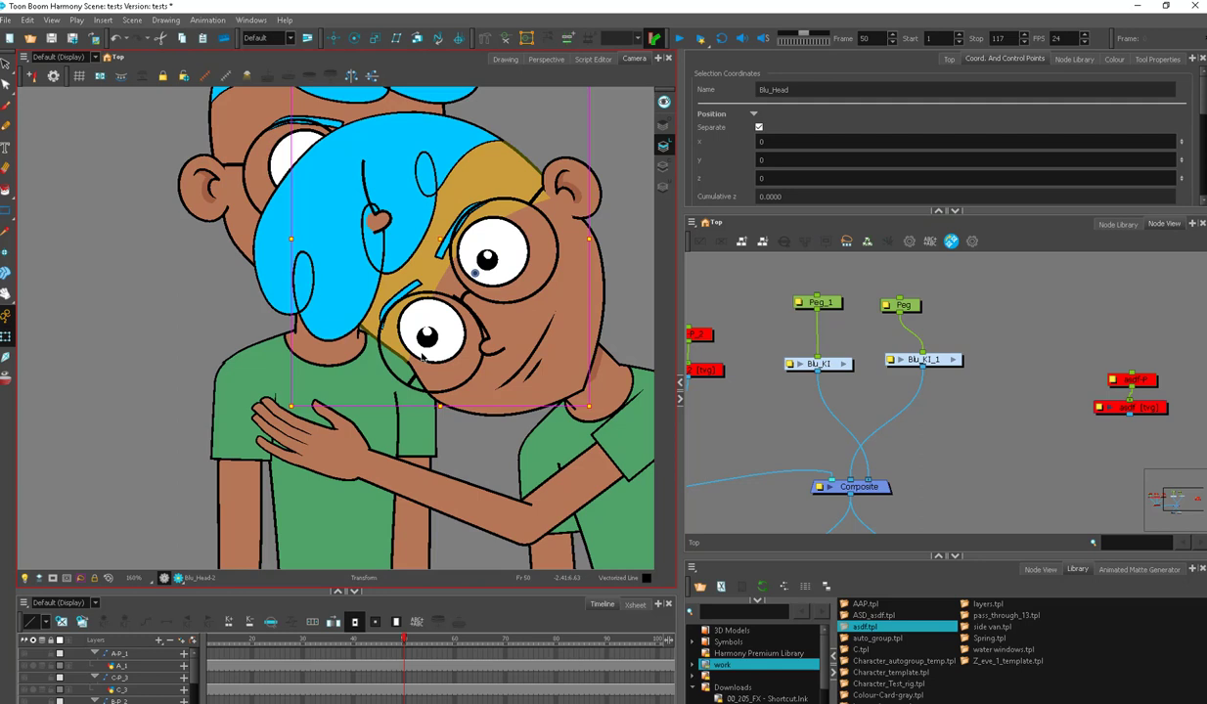
click(409, 105)
key(b)
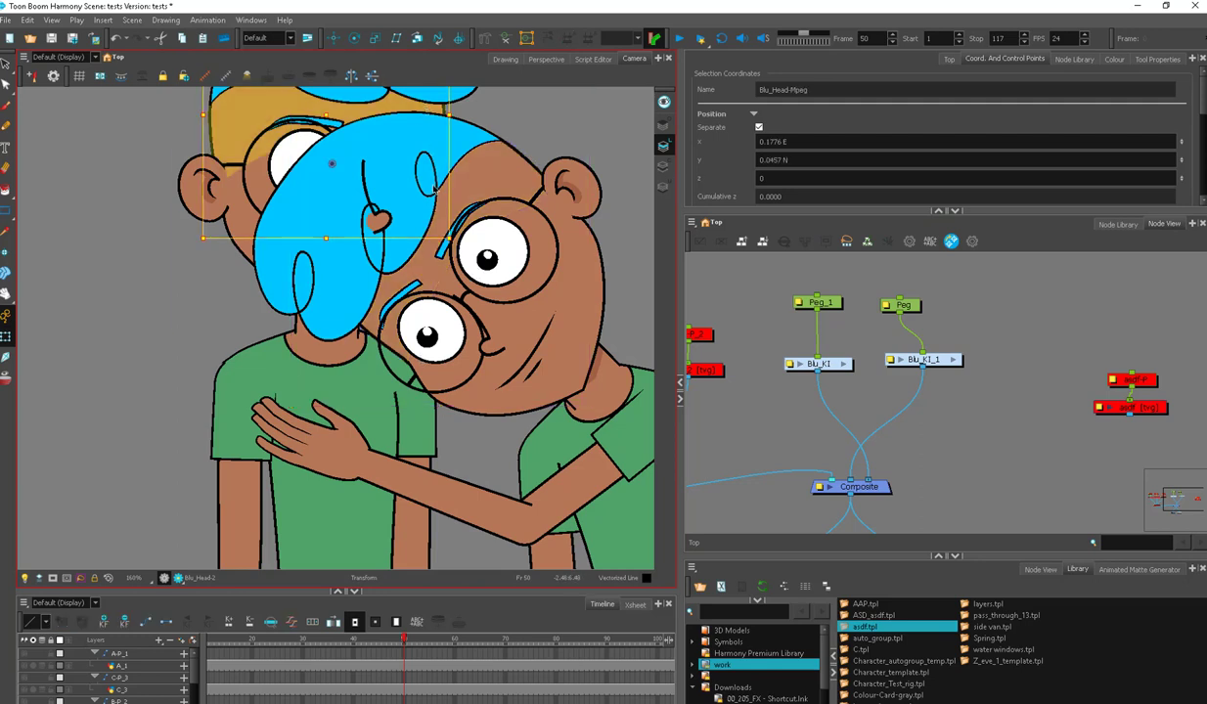
key(b)
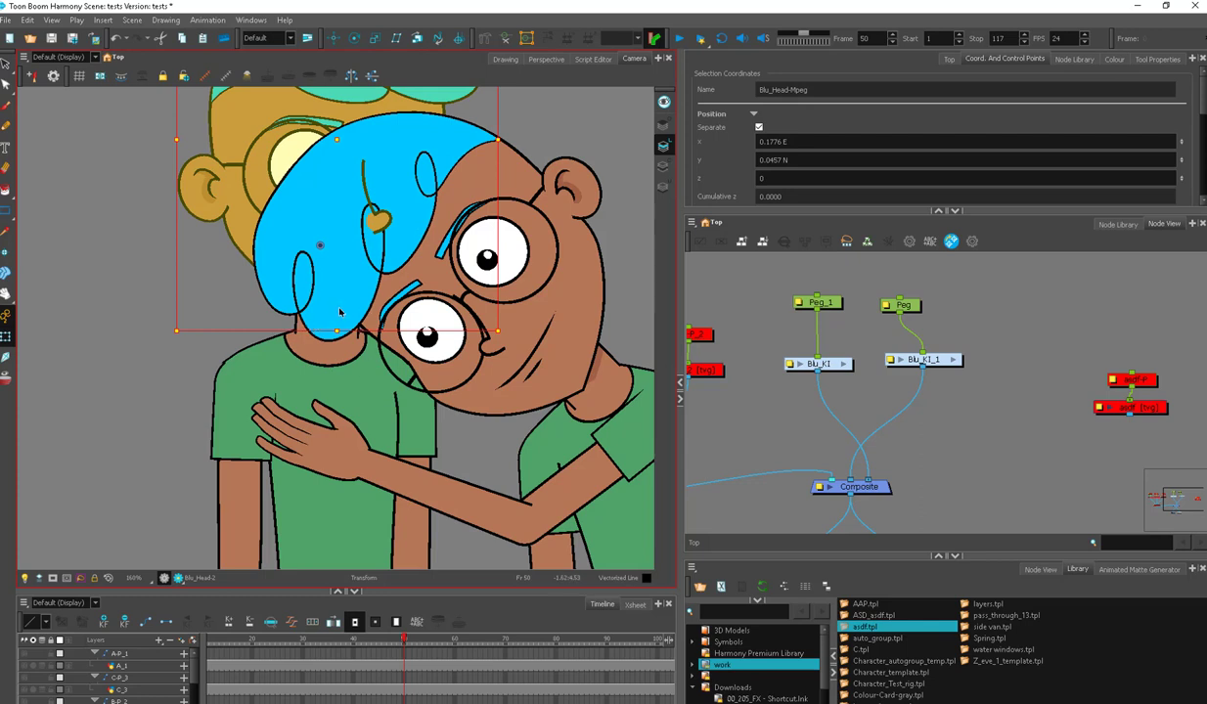
click(843, 457)
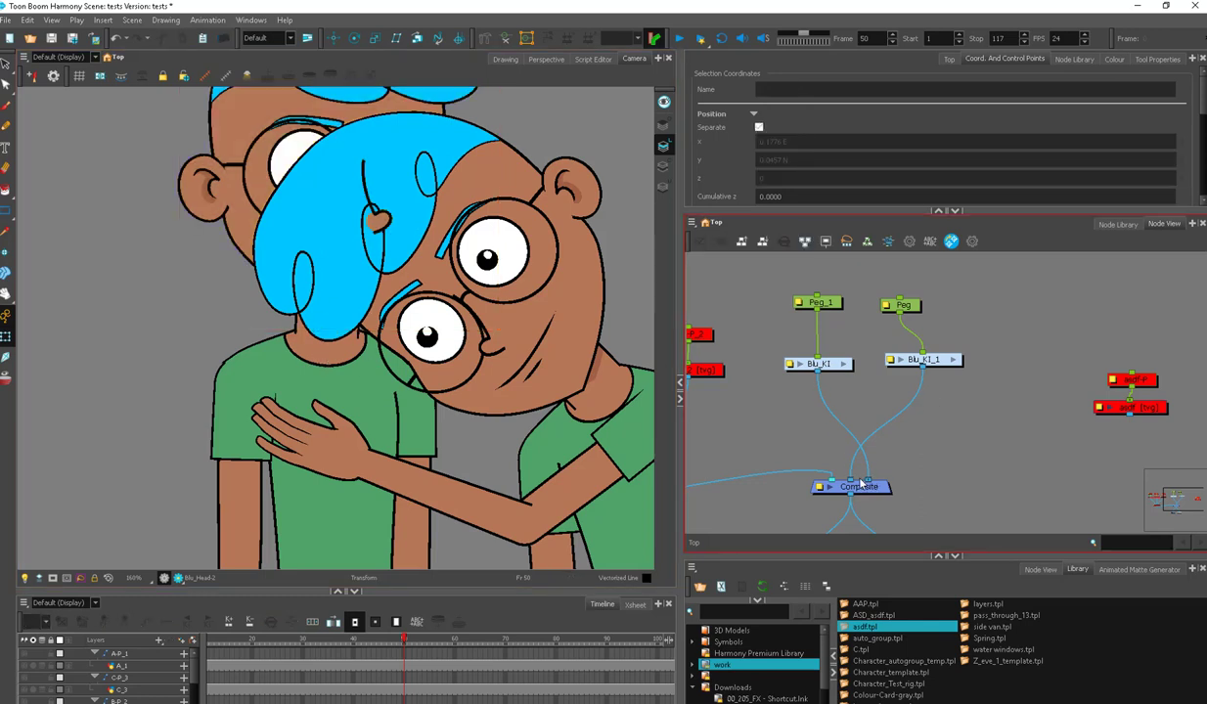
key(ctrl+z)
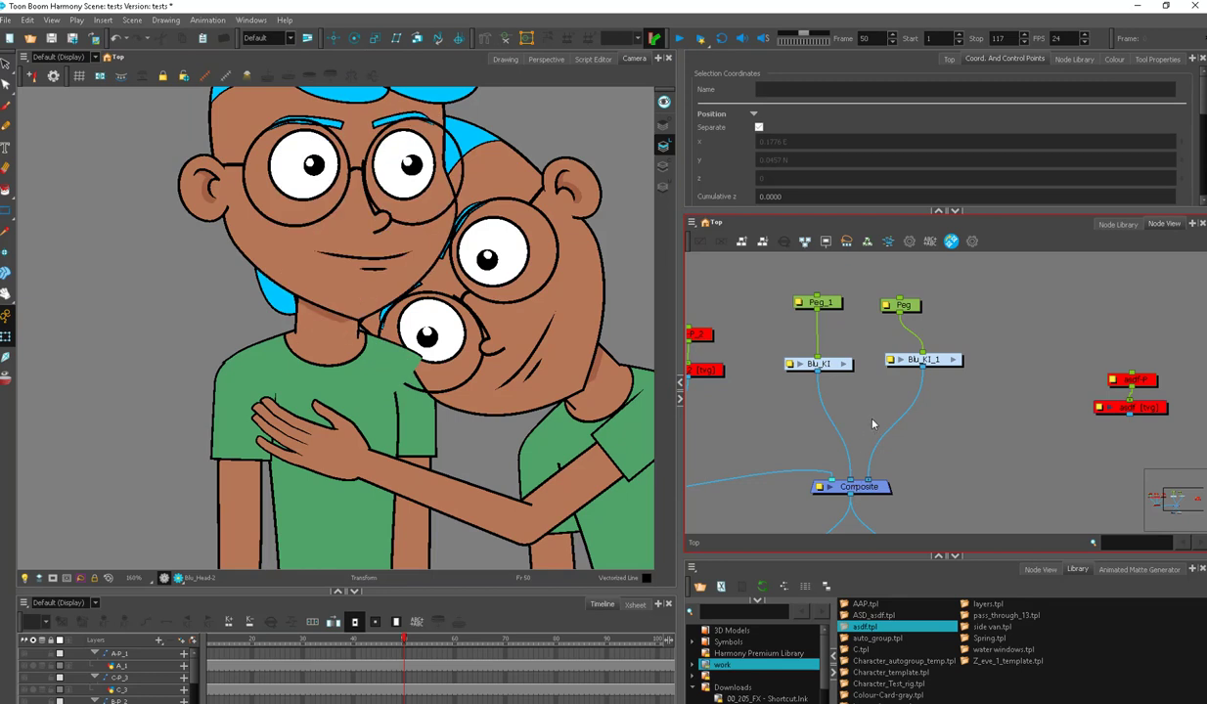
Examine the first character's shoulder drawing and peg against the second character's whole head where they overlap
click(419, 375)
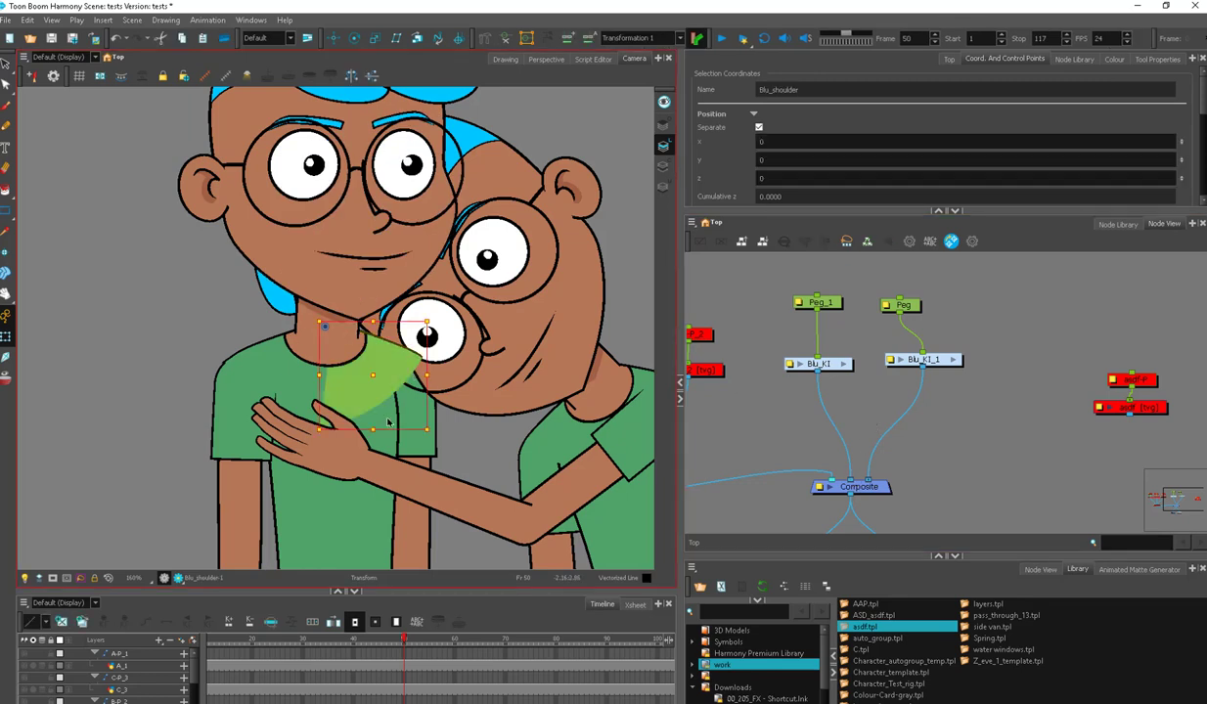
click(388, 422)
click(384, 383)
key(Escape)
click(388, 380)
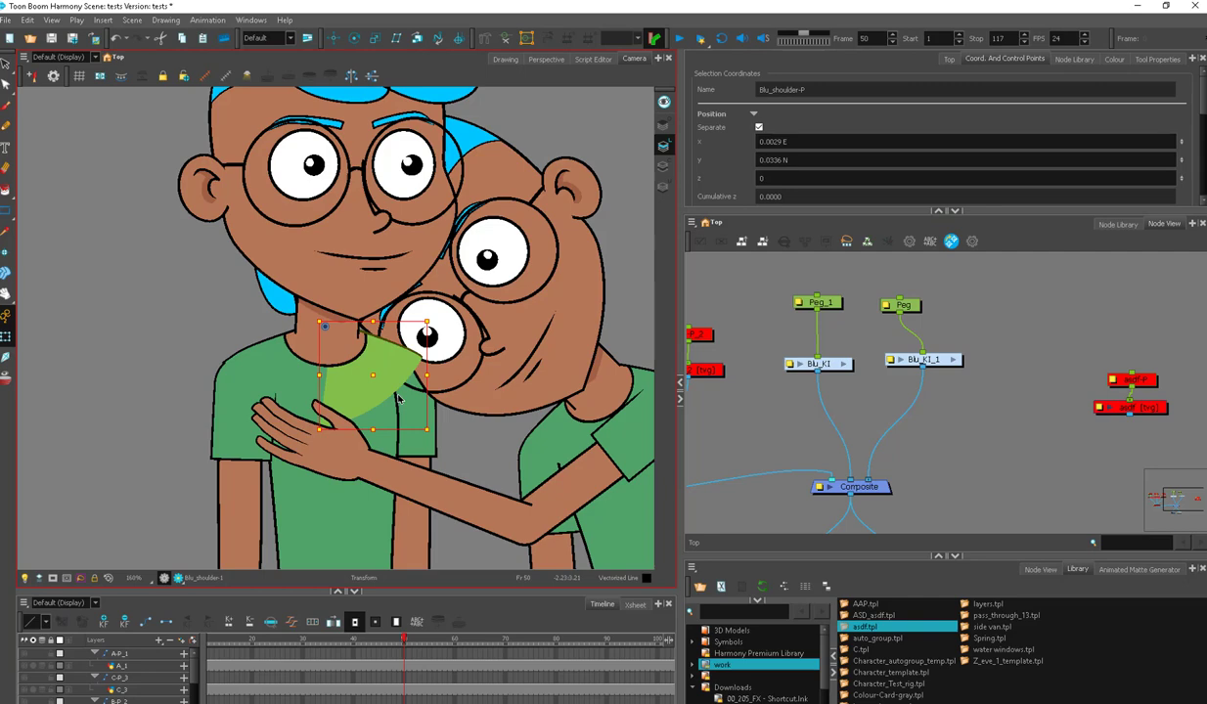
key(Escape)
click(600, 375)
key(2)
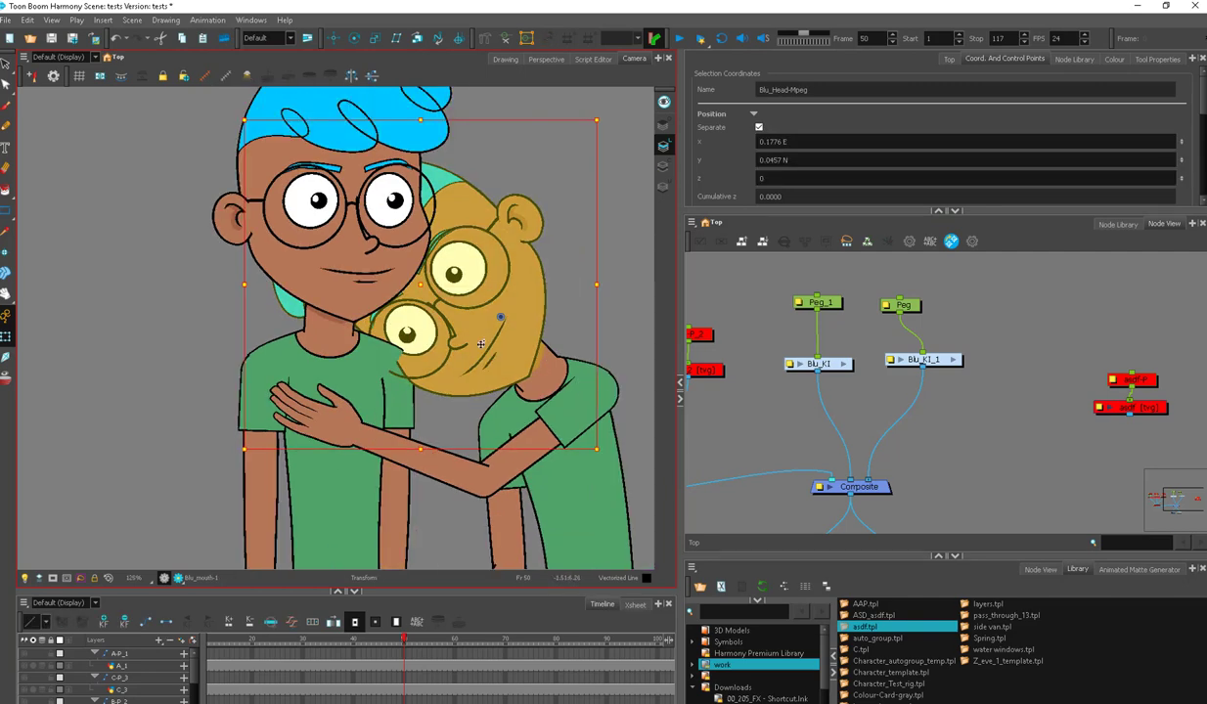
key(2)
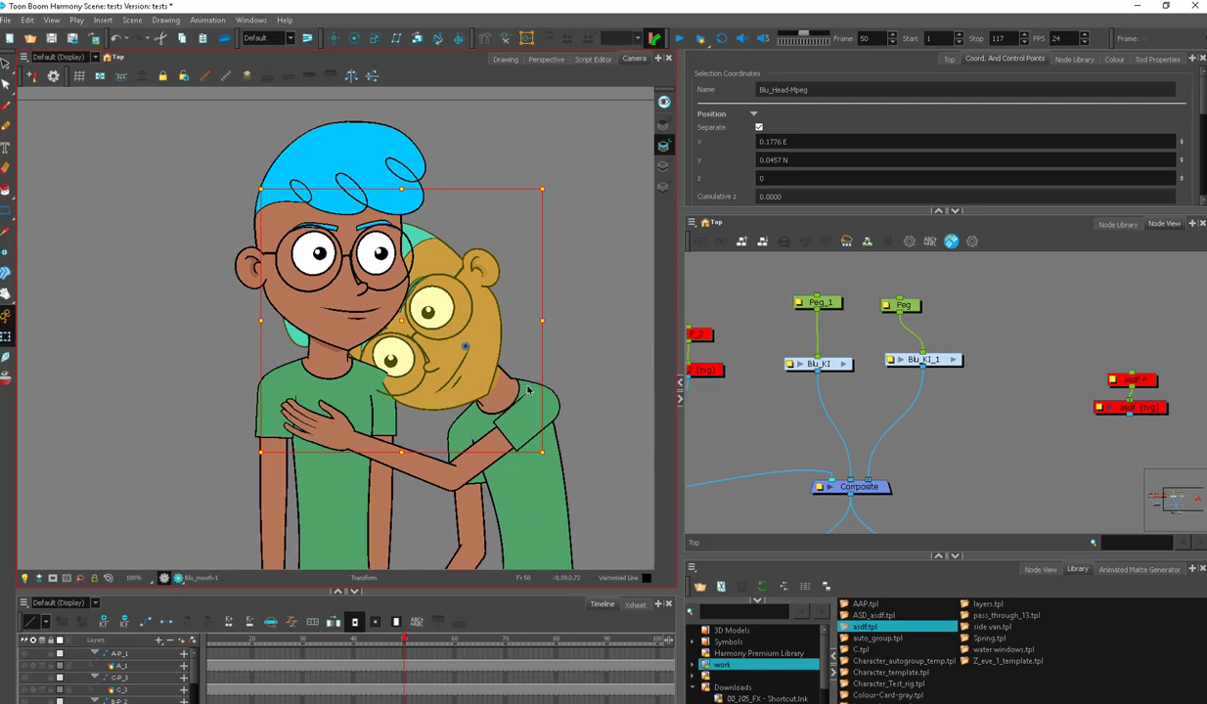
click(344, 393)
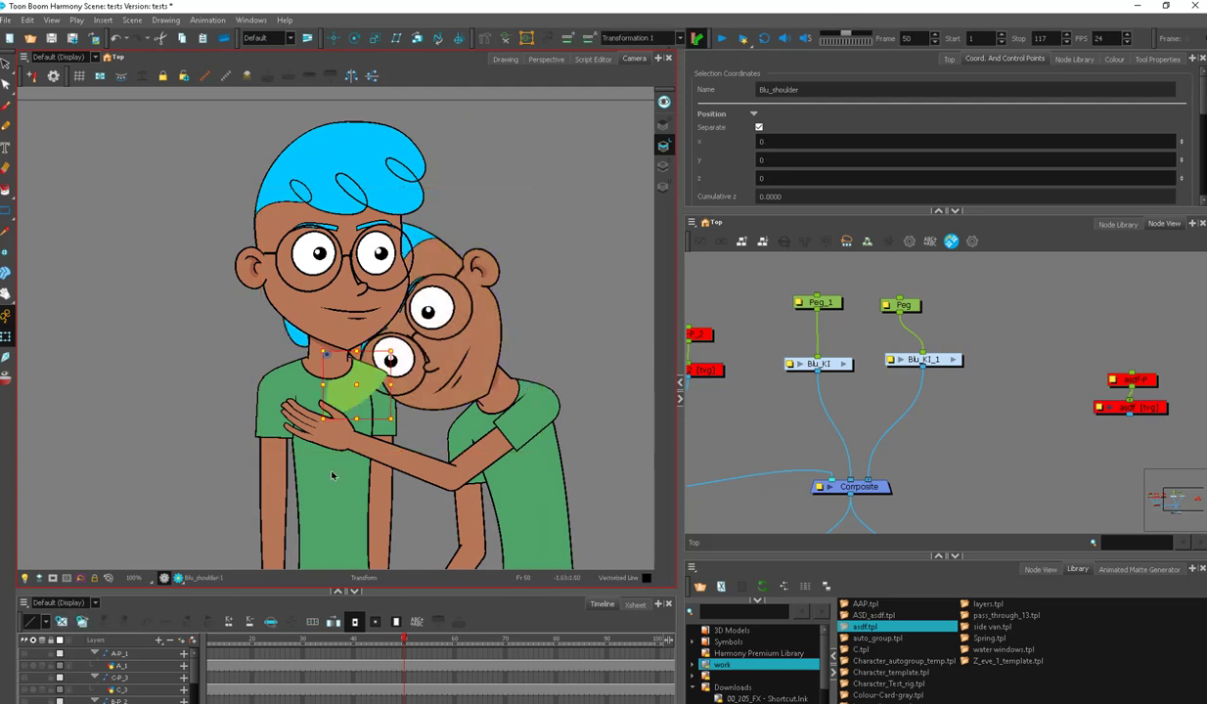
Set the Z position of the second character's Blu_Head-Mpeg to 0.001
click(456, 348)
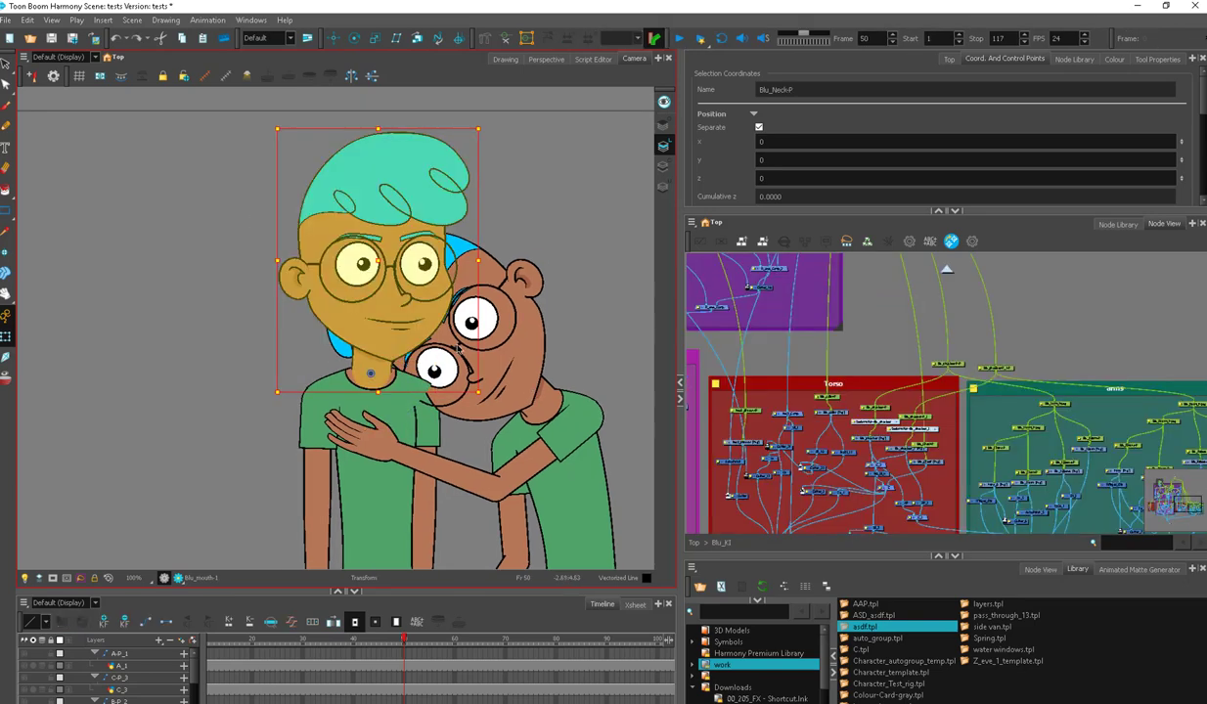
click(516, 378)
key(b)
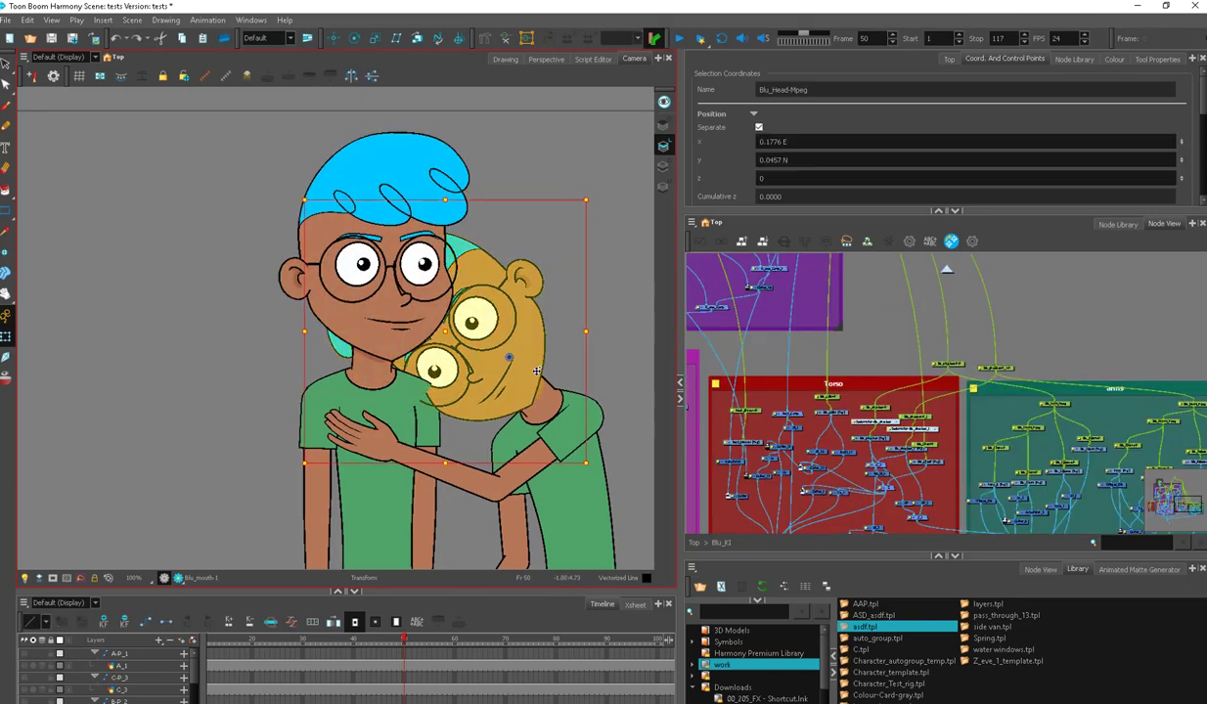
click(851, 178)
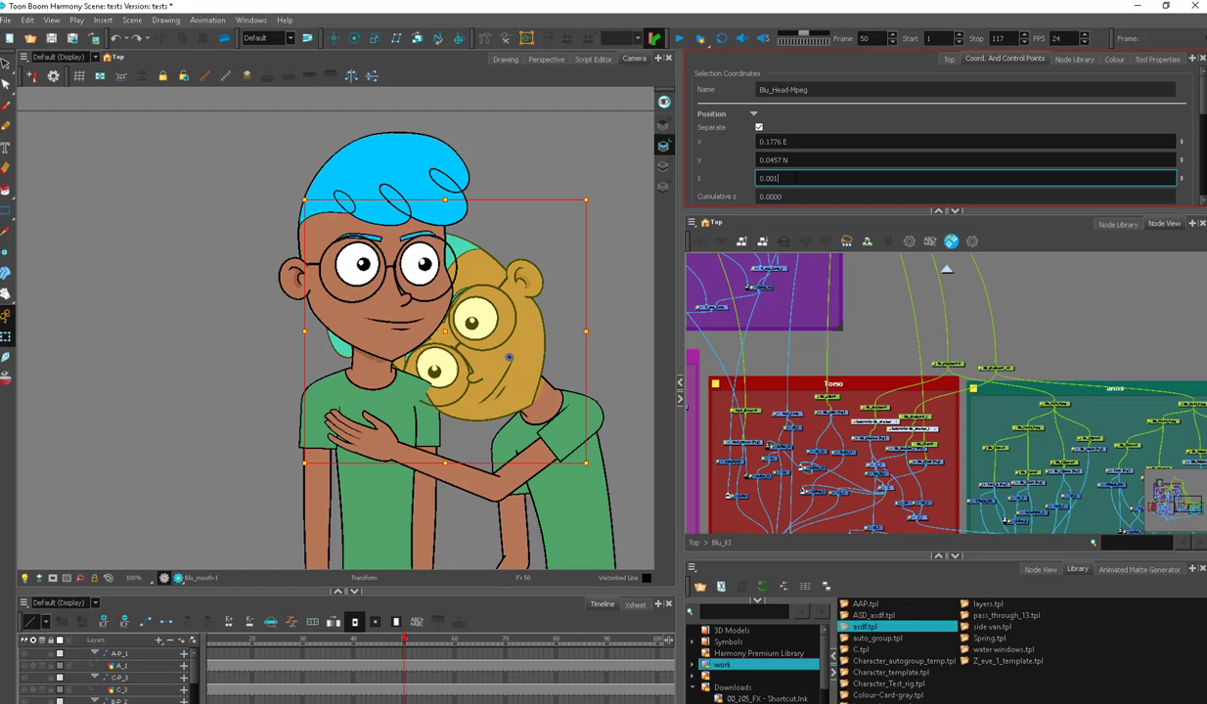
key(Return)
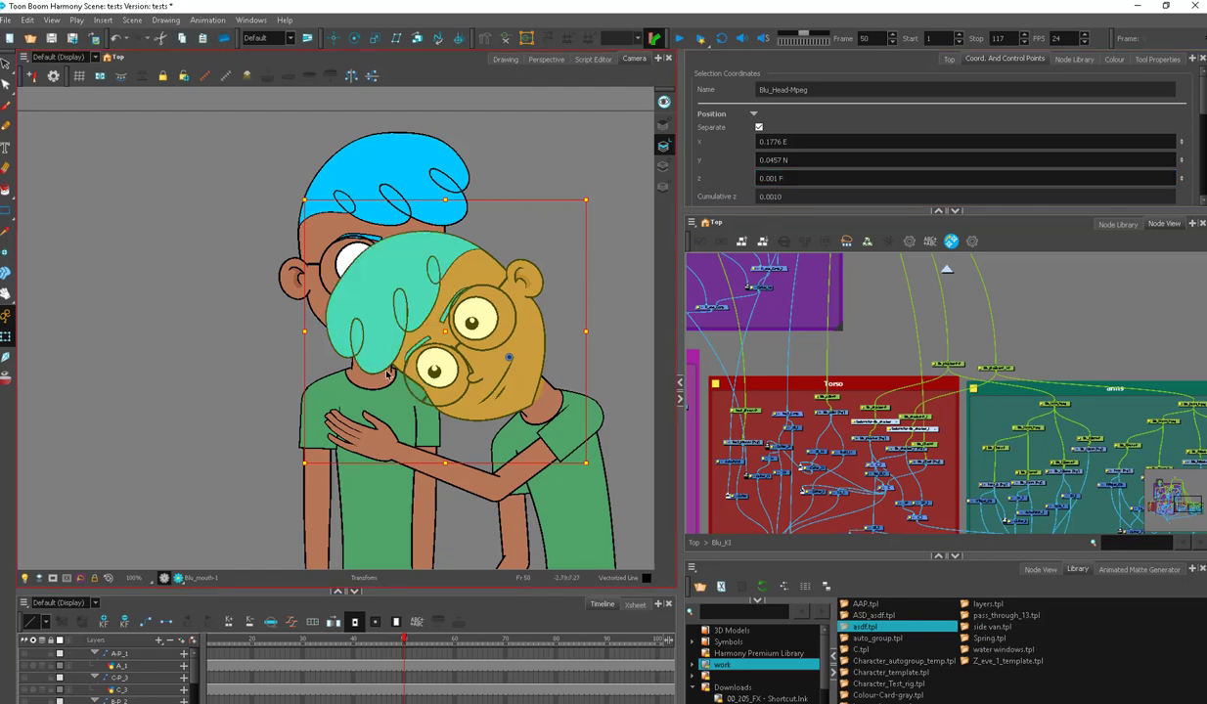
Bring the first character's neck and head forward by setting their parent peg's Z position to 0.001
click(388, 374)
click(784, 179)
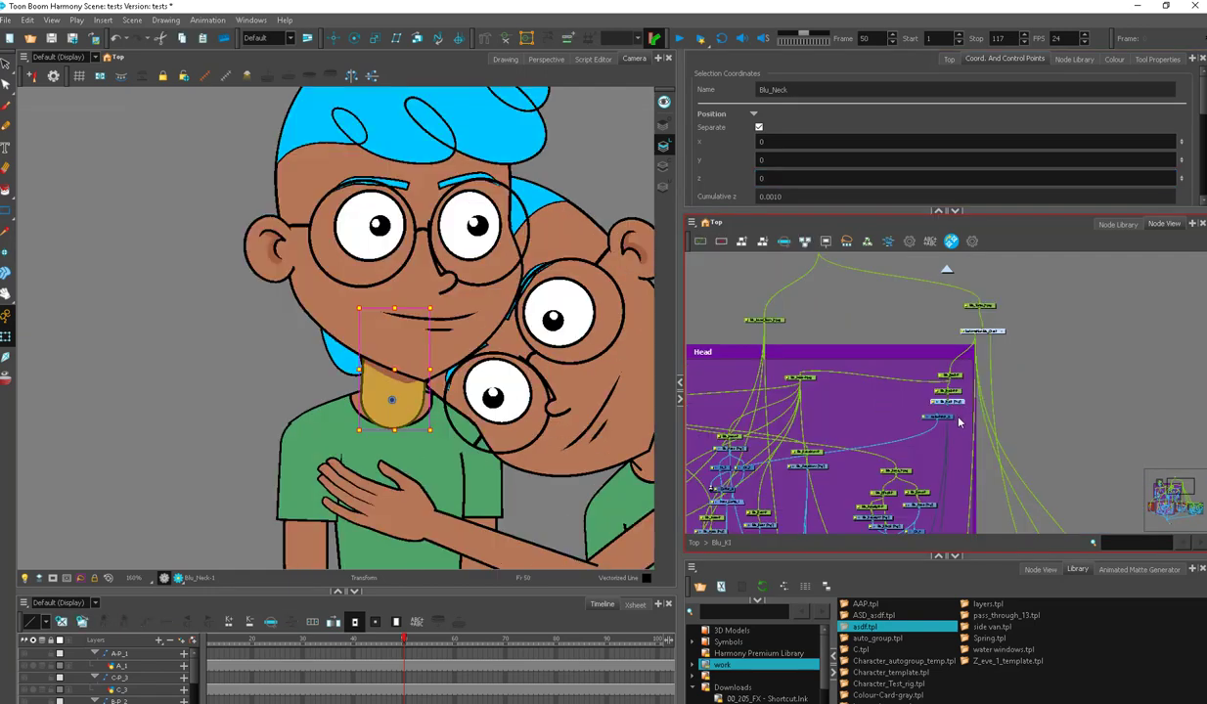
Examine the Neck_Comp composite and its Ul_1 and cutter connections in the first character's Torso group
scroll(959, 422, up, 3)
drag(956, 422, 921, 244)
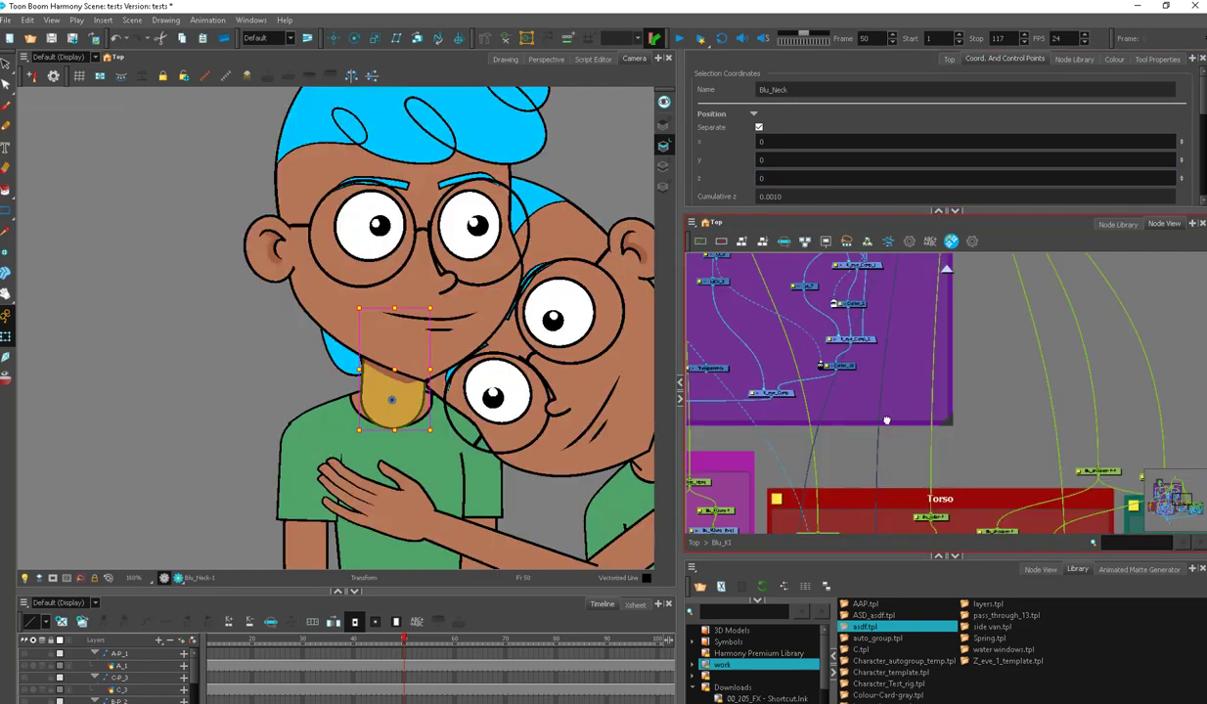
drag(895, 445, 906, 301)
scroll(901, 426, up, 1)
scroll(900, 425, up, 3)
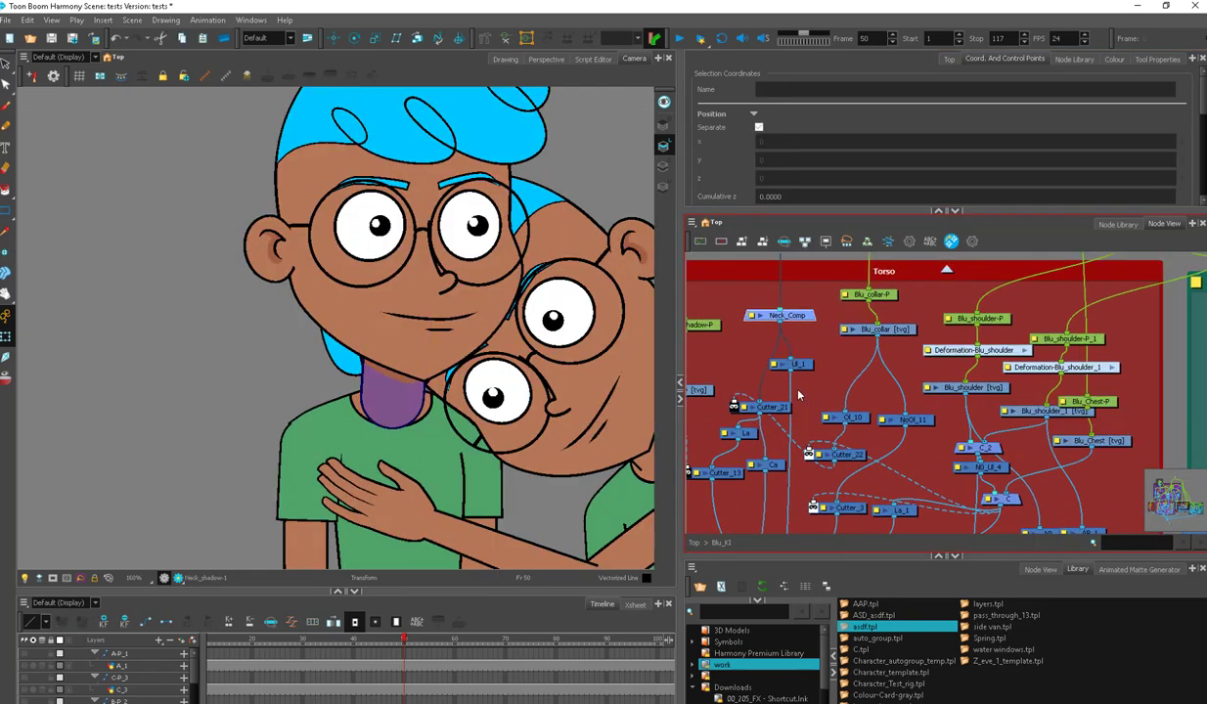
click(805, 380)
key(2)
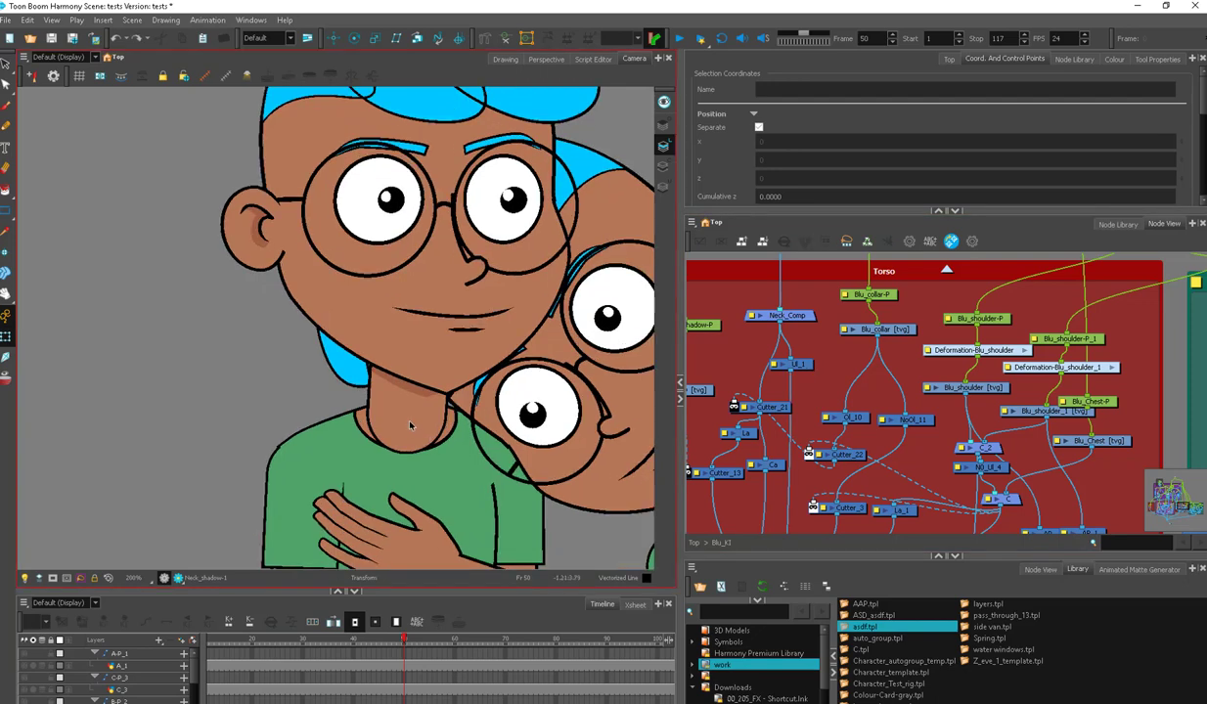
Try rotating the first character's neck and head around the Blu_Neck-P pivot to test the neck joint, undoing each rotation
click(419, 432)
key(b)
key(1)
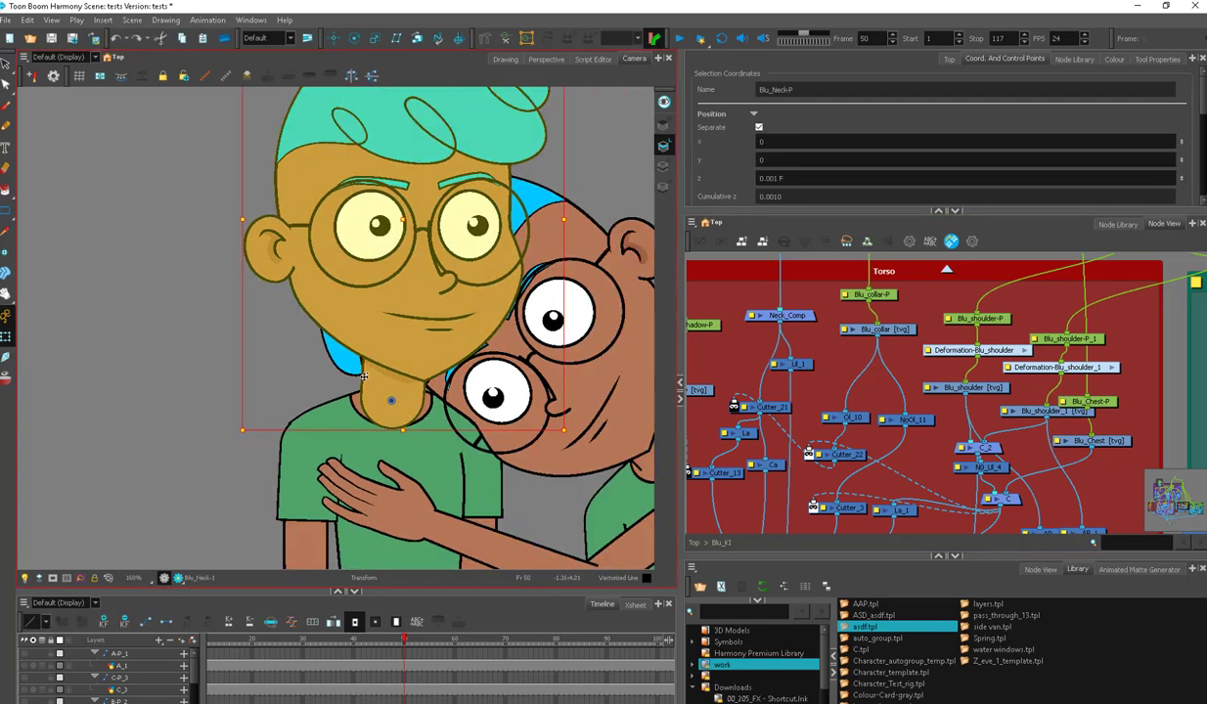
drag(545, 399, 413, 403)
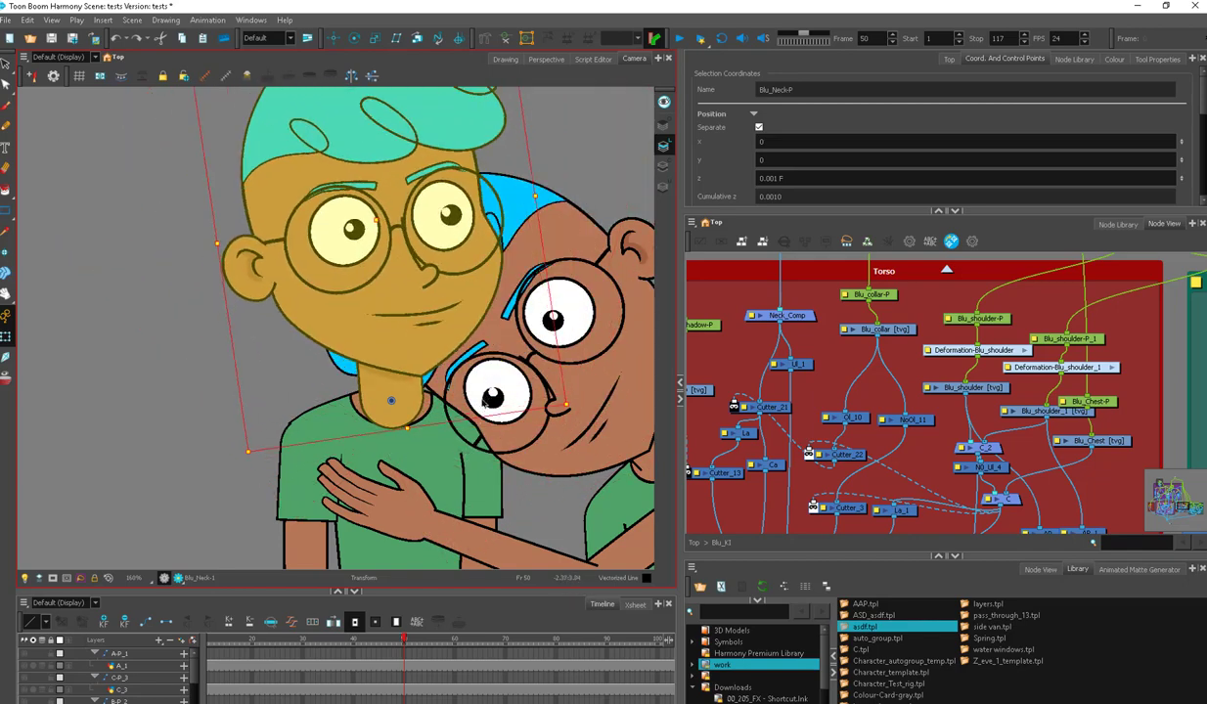
key(ctrl+z)
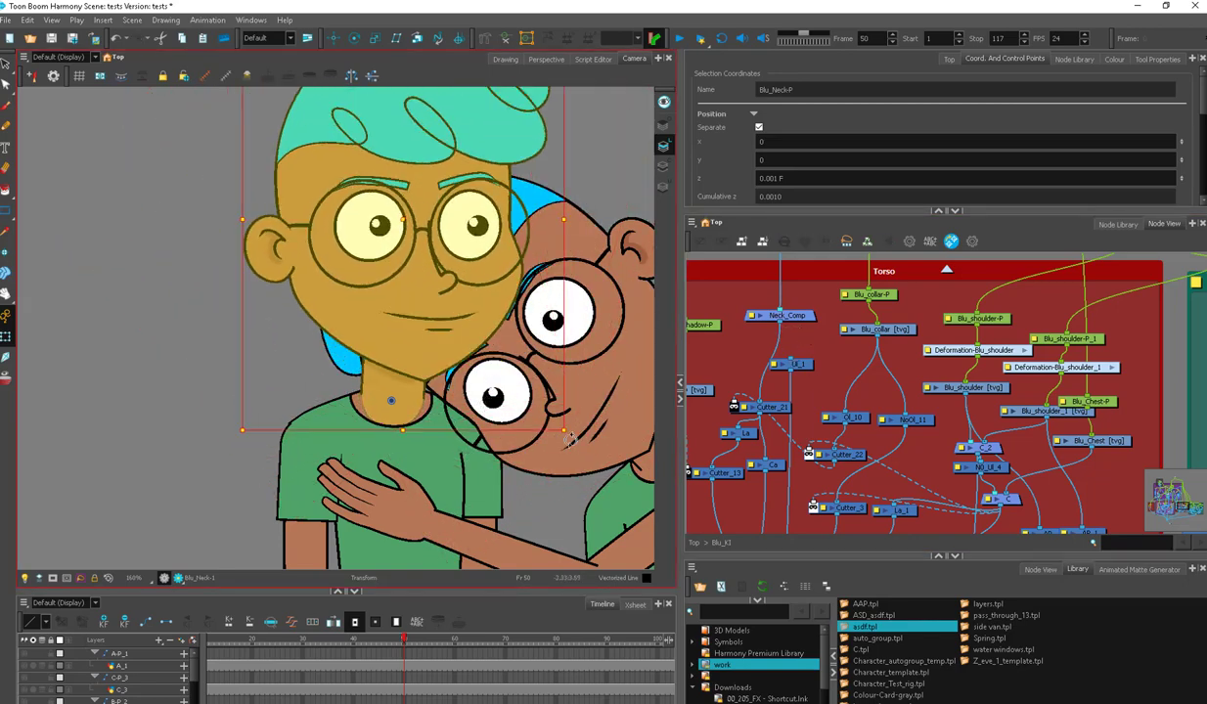
drag(550, 422, 430, 507)
click(336, 387)
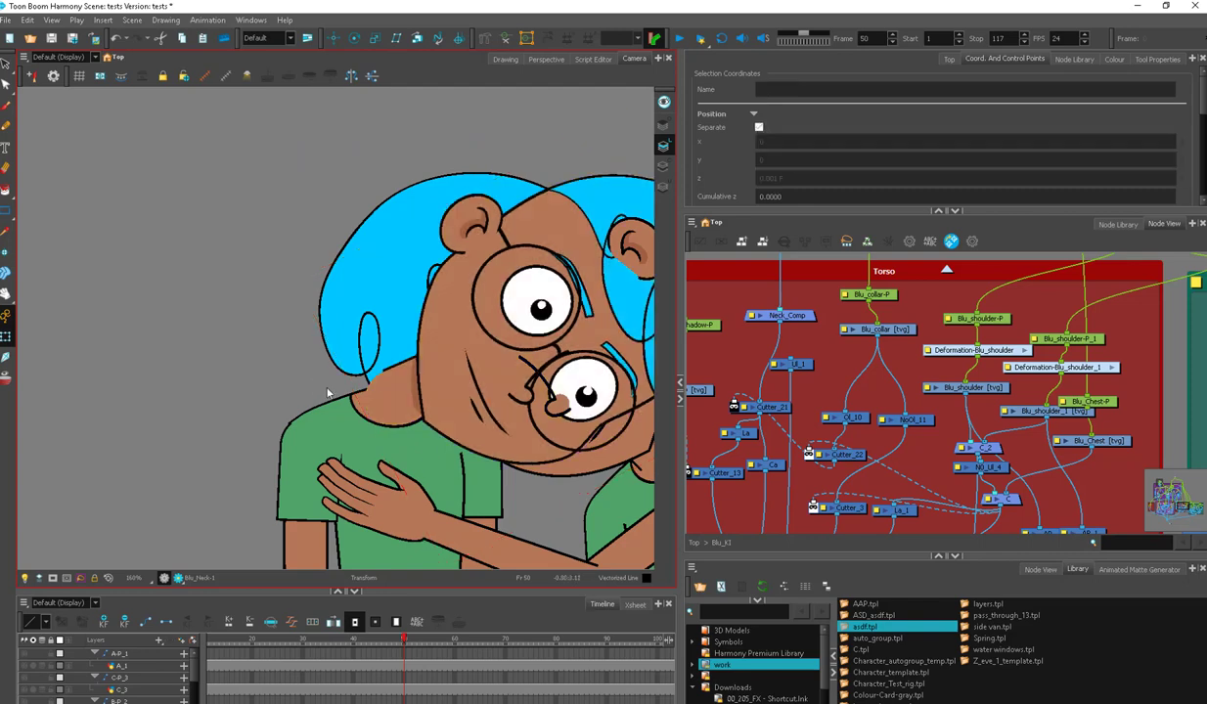
key(ctrl+z)
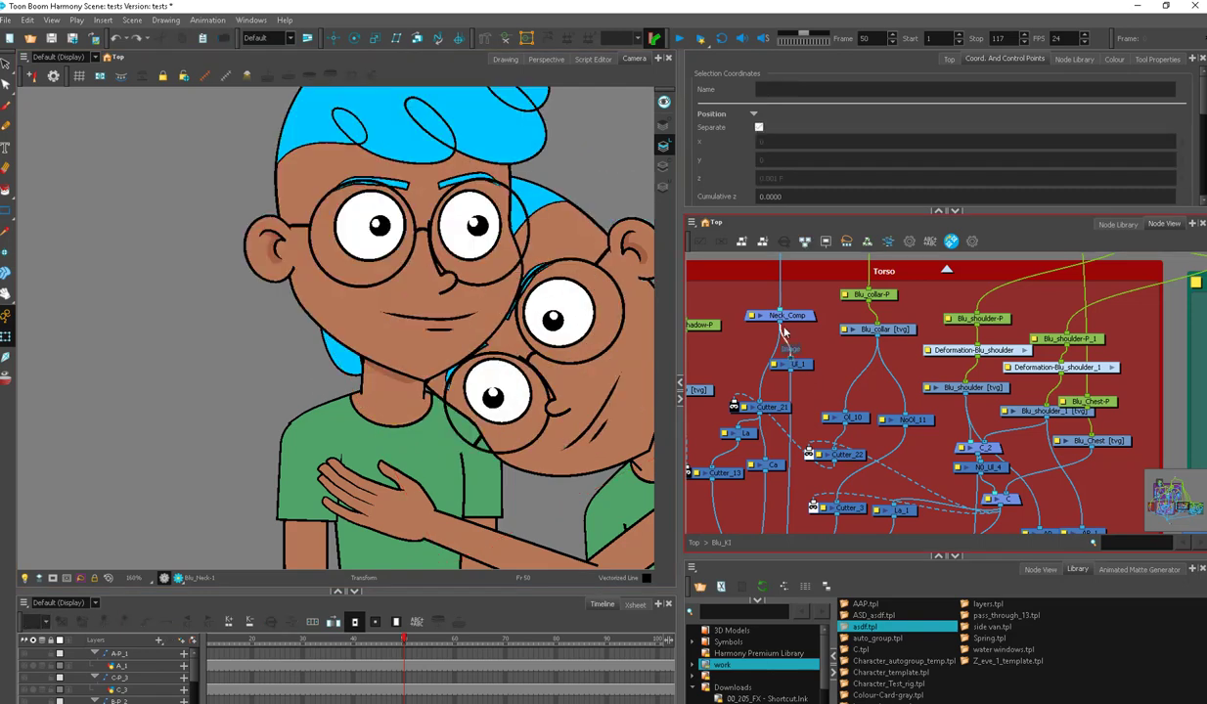
Insert a Cutter node directly below Ul_1 on the branch feeding the first character's Neck_Comp
click(800, 364)
drag(814, 367, 820, 367)
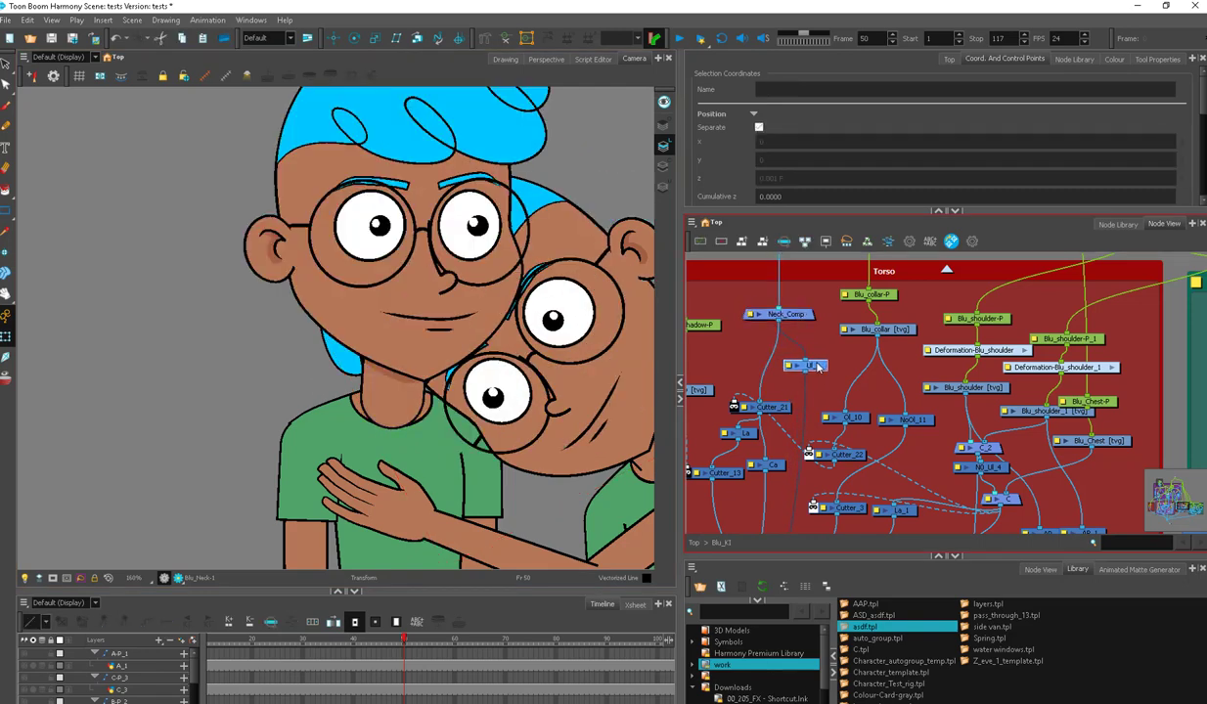
click(1156, 65)
click(1074, 59)
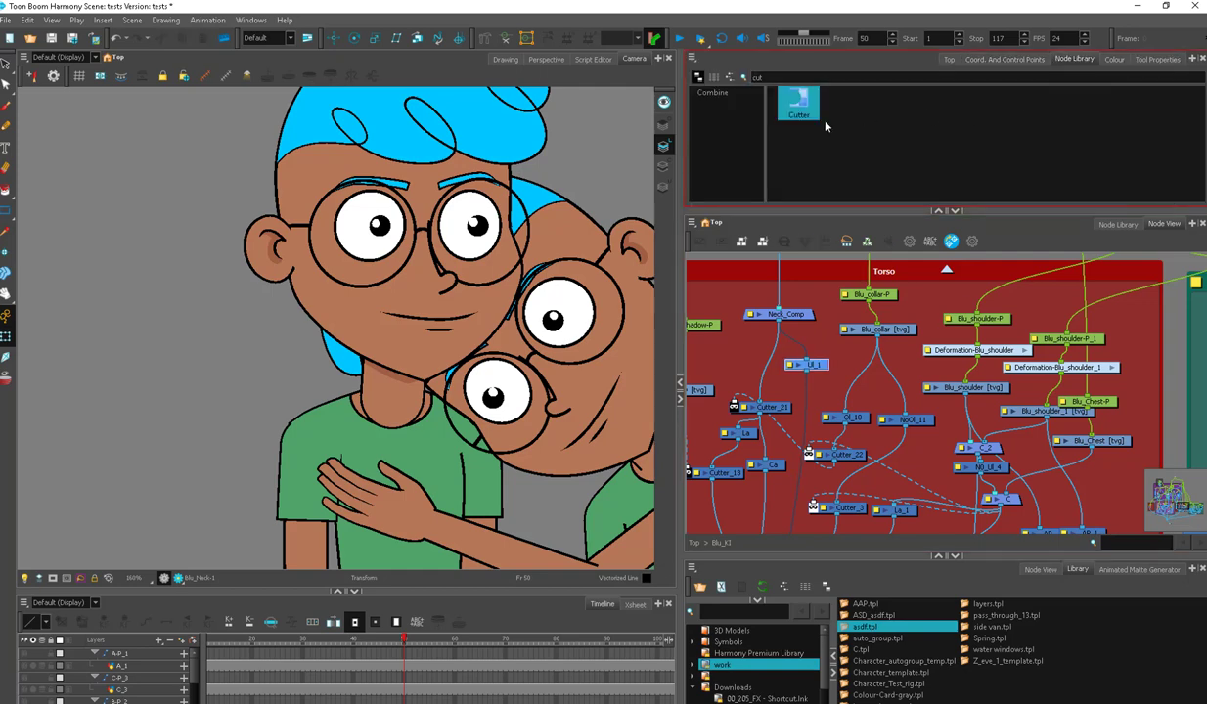
drag(798, 103, 819, 389)
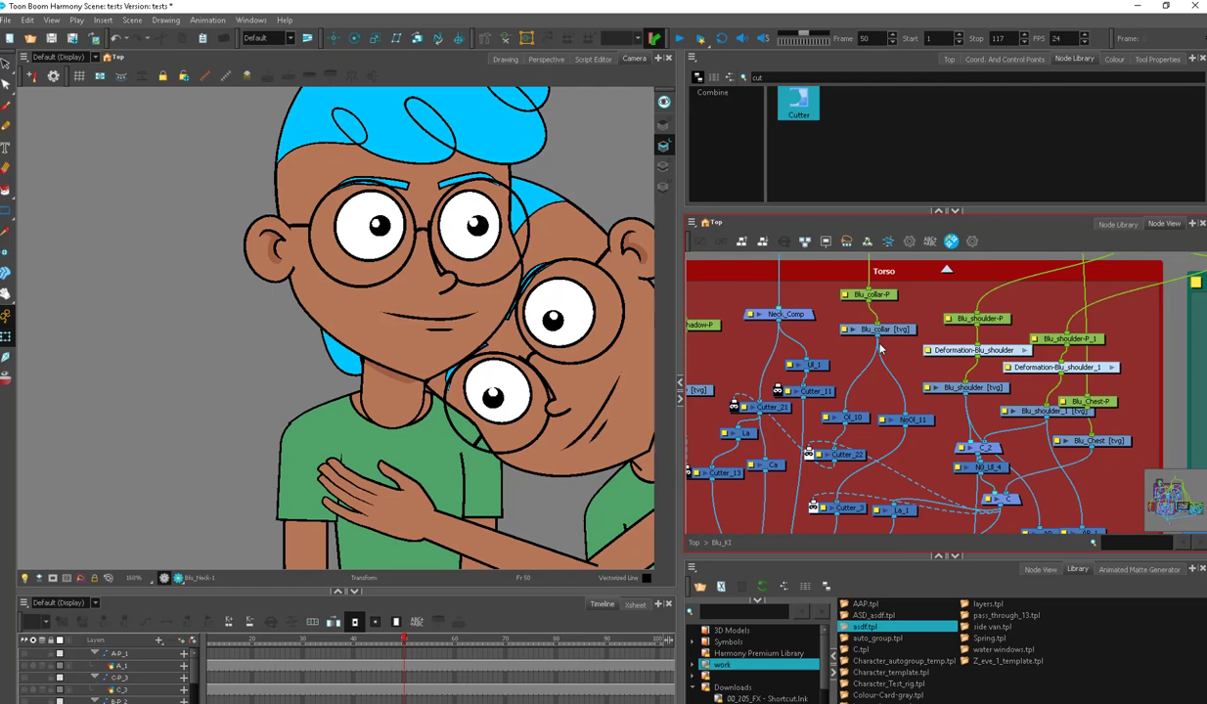
Connect the Blu_collar drawing as the matte of the new Cutter below Ul_1 and tidy the surrounding nodes
click(862, 330)
drag(873, 339, 766, 382)
click(832, 375)
scroll(851, 347, up, 1)
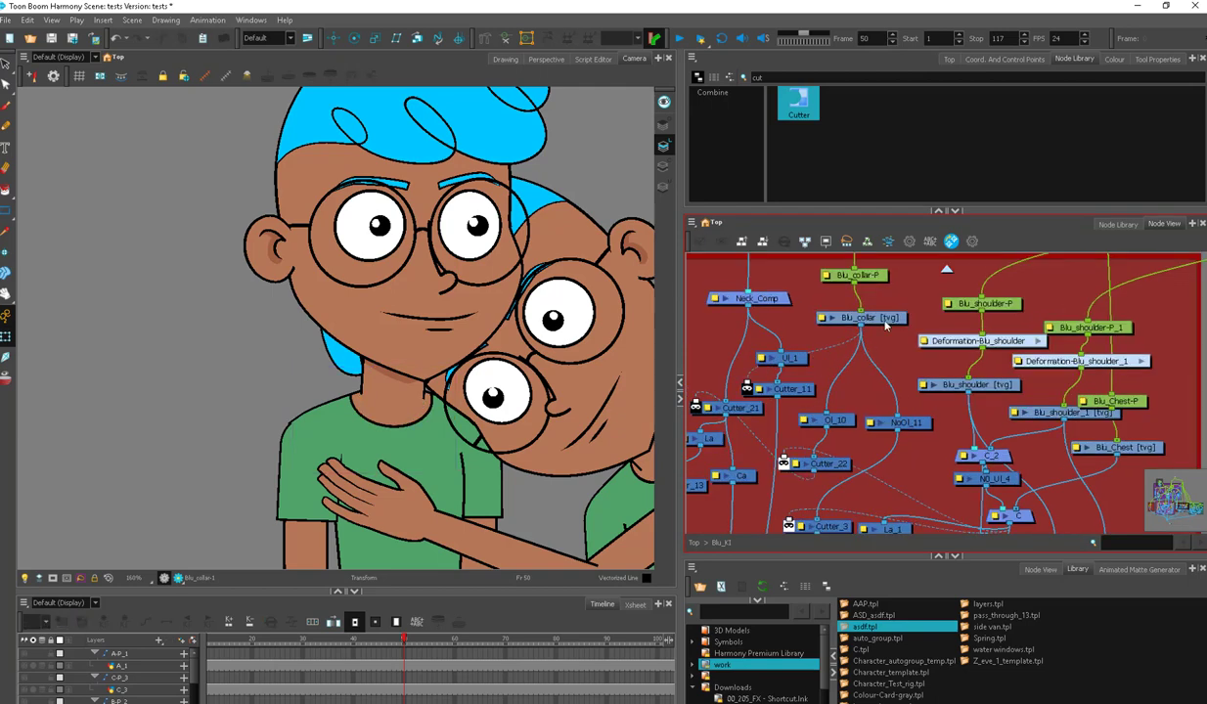
click(882, 324)
key(d)
click(881, 326)
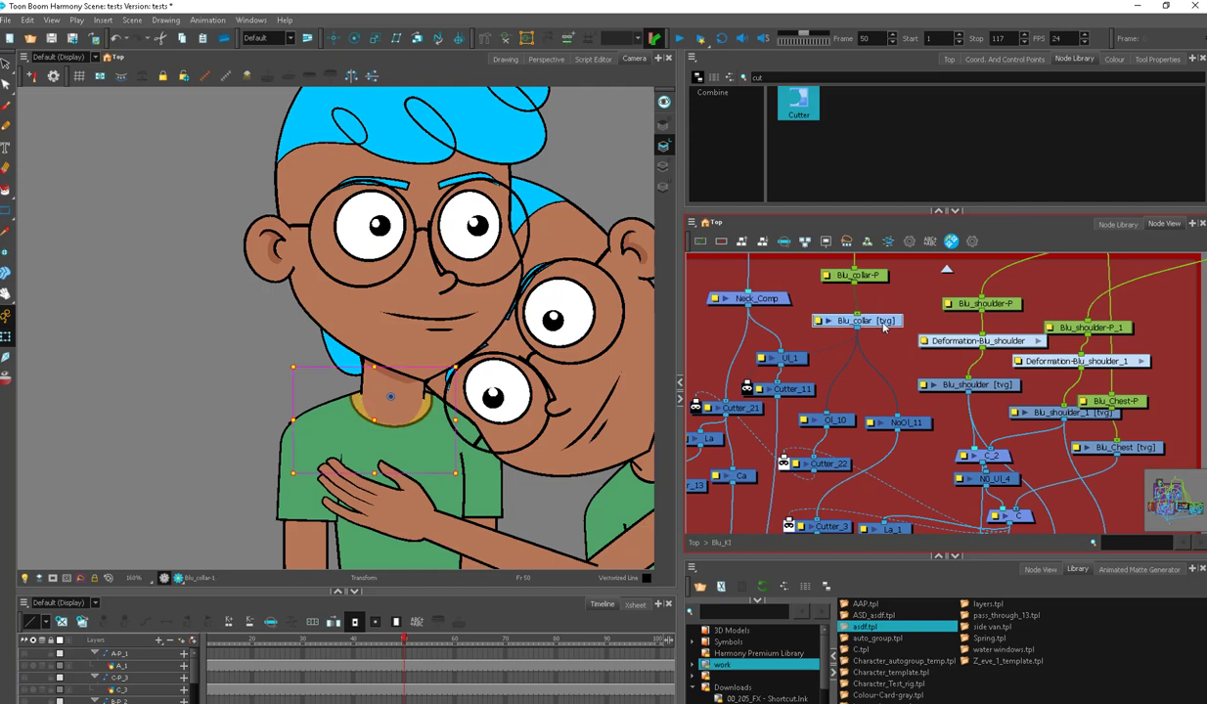
click(801, 387)
drag(798, 361, 802, 387)
drag(797, 359, 803, 357)
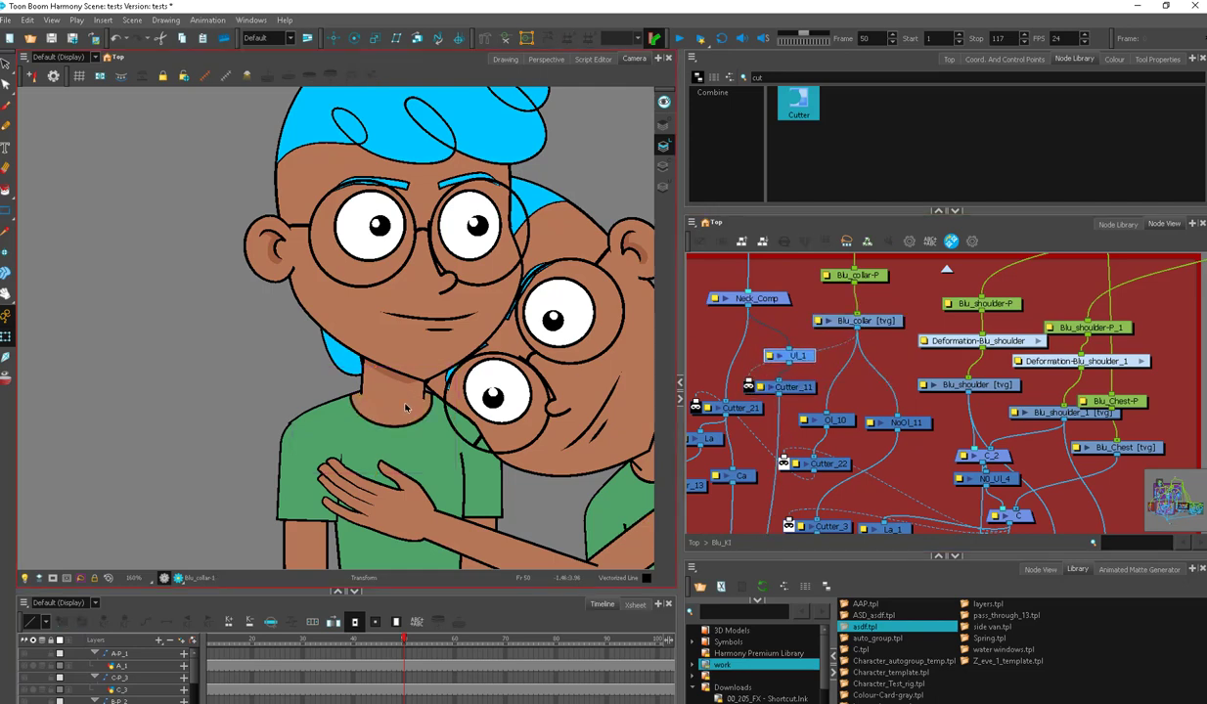
Rotate the second character's hand so its fingers angle further upward on the first character's chest
scroll(391, 413, down, 4)
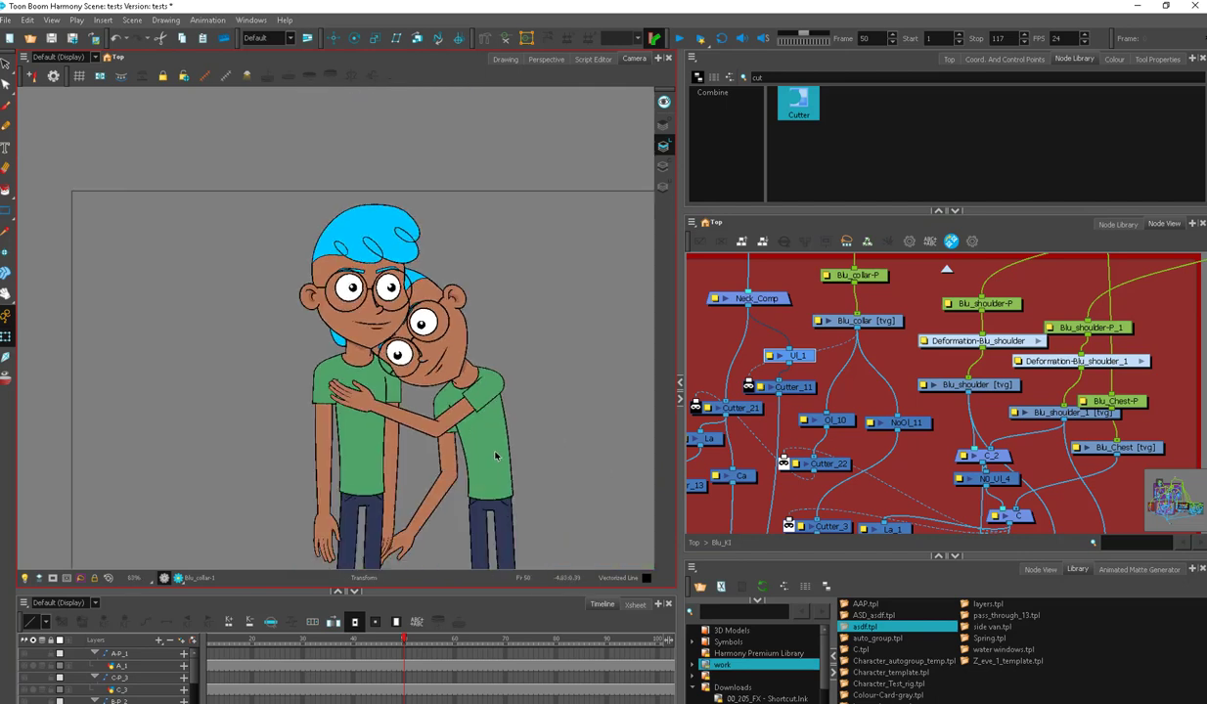
click(376, 413)
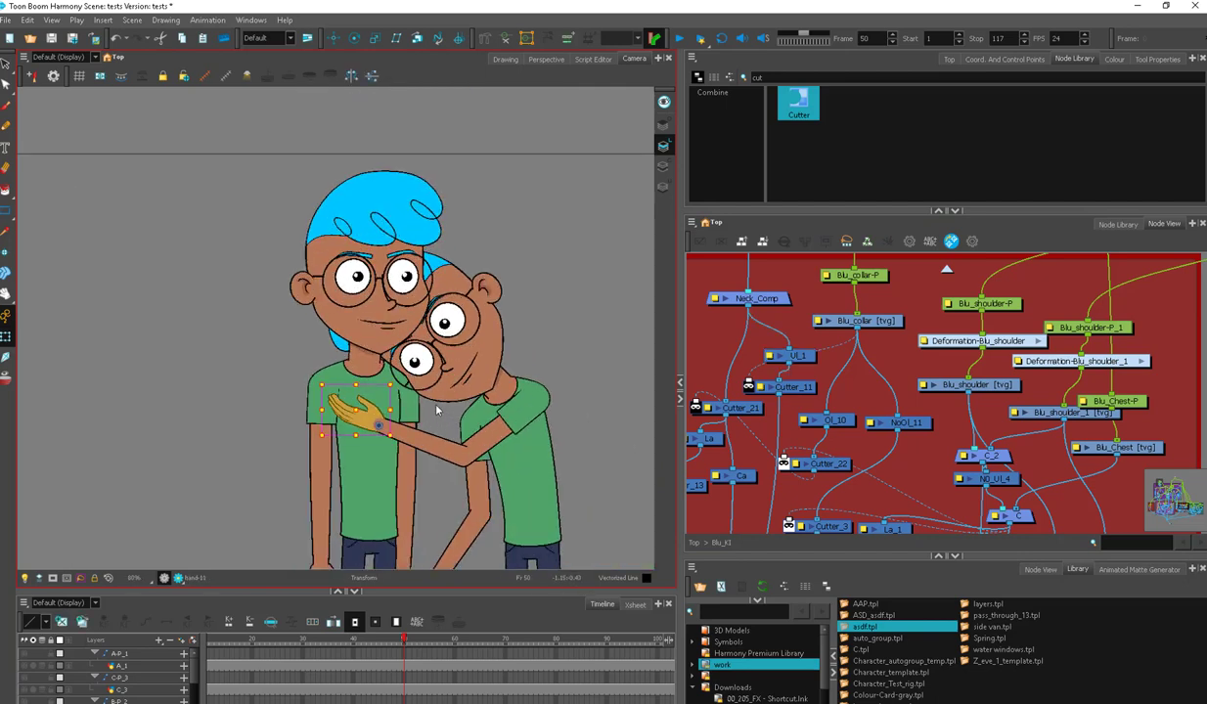
drag(396, 379, 415, 399)
Swap the drawings of both of the second character's eyes until the eyes are closed
click(545, 356)
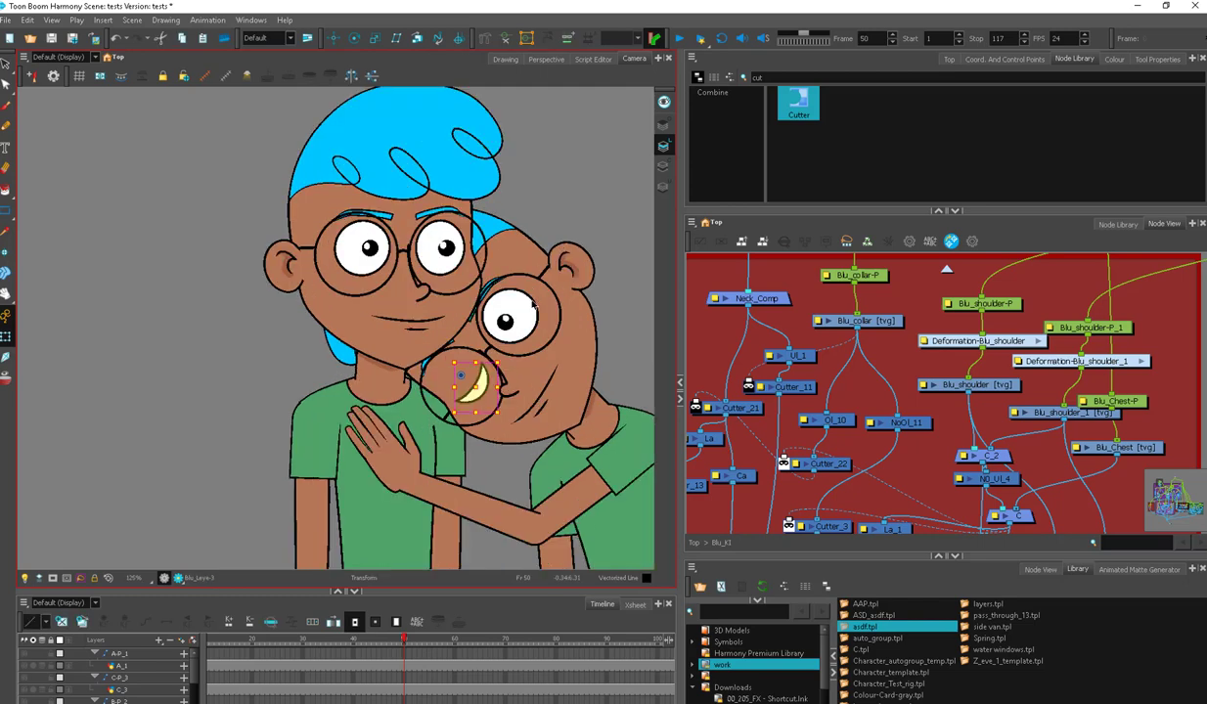
key(bracketright)
click(533, 305)
key(bracketright)
key(bracketright)
key(bracketright)
Shift the first character's pupils toward the second character and swap both eye drawings to half-closed ones
drag(446, 248, 453, 259)
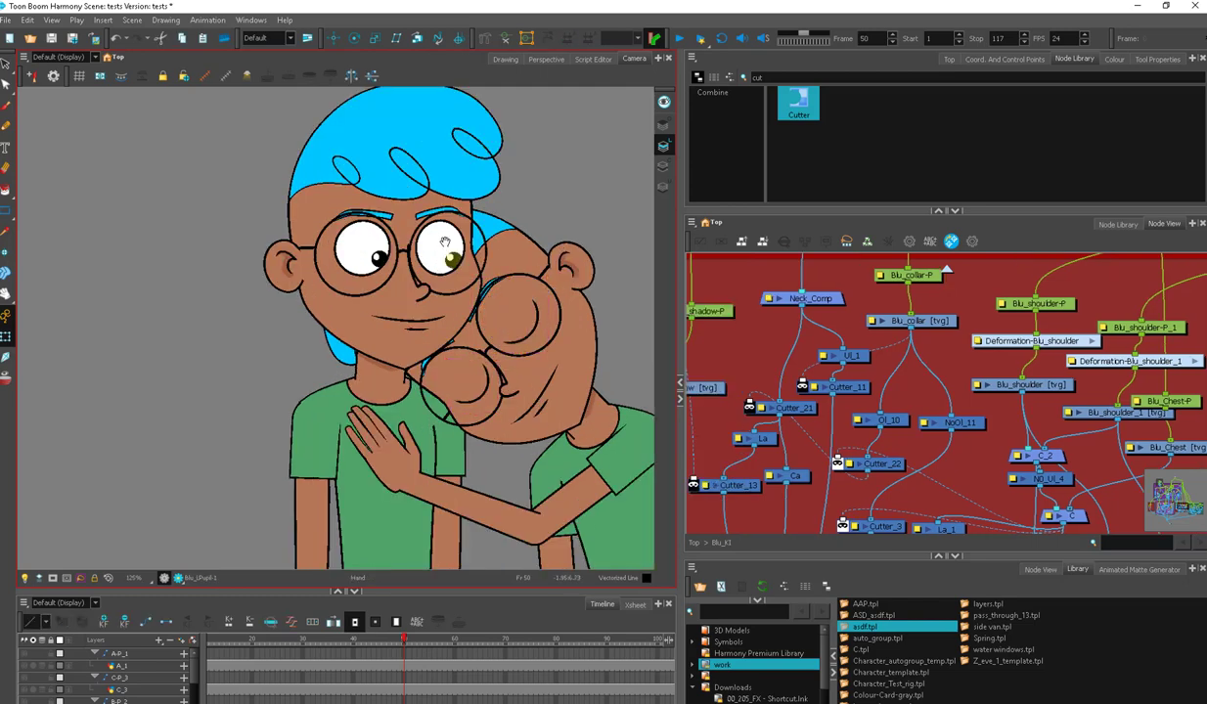
drag(445, 241, 485, 362)
scroll(405, 350, up, 1)
click(422, 345)
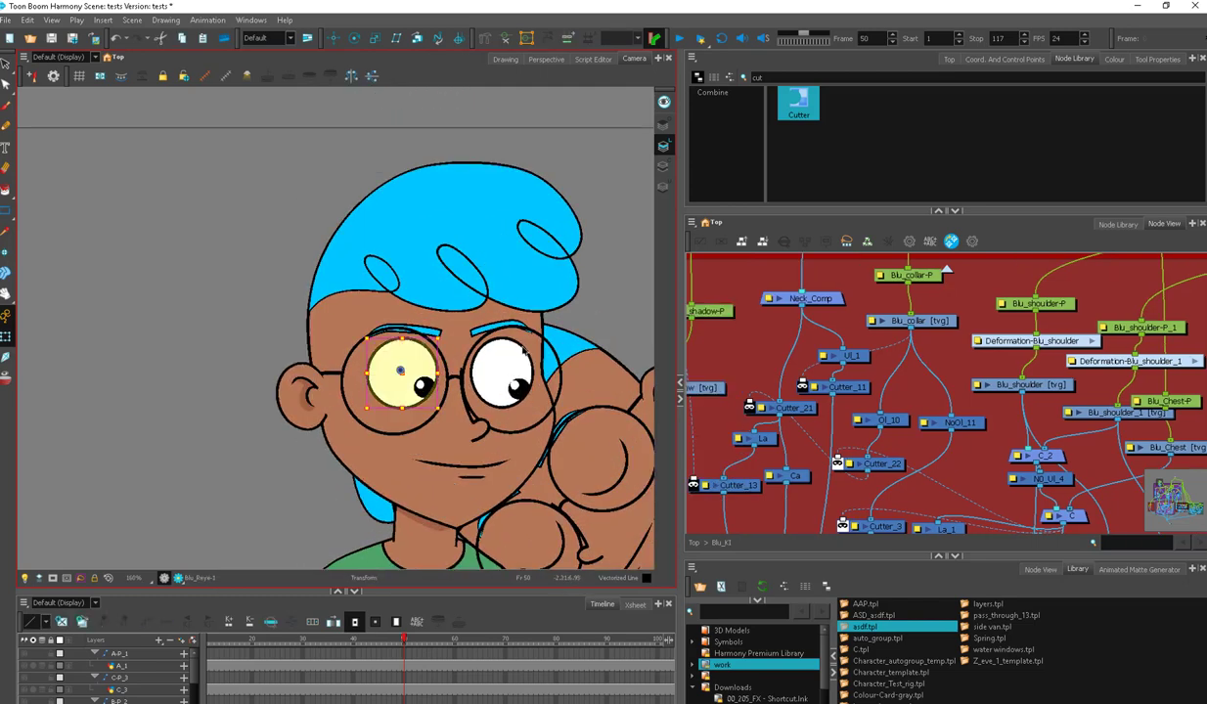
key(bracketright)
click(528, 358)
key(bracketright)
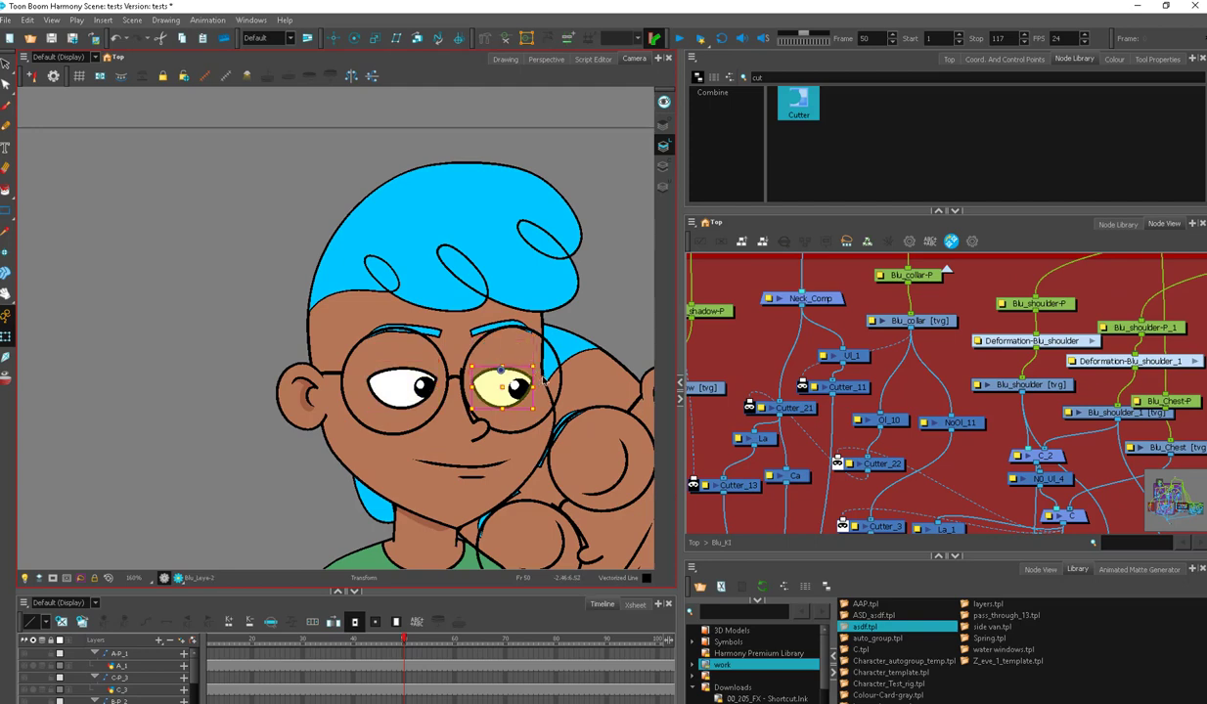
key(bracketright)
key(=)
Skew both of the first character's eyebrows to raise their inner ends
click(440, 333)
key(2)
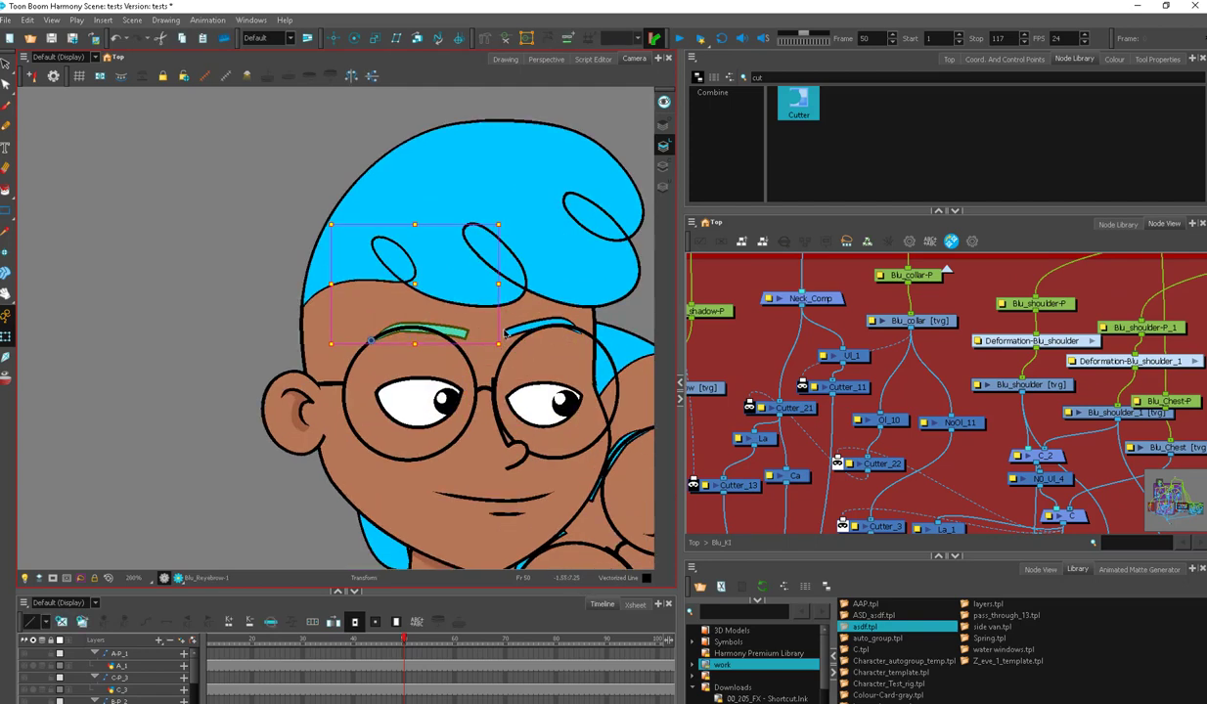
click(535, 313)
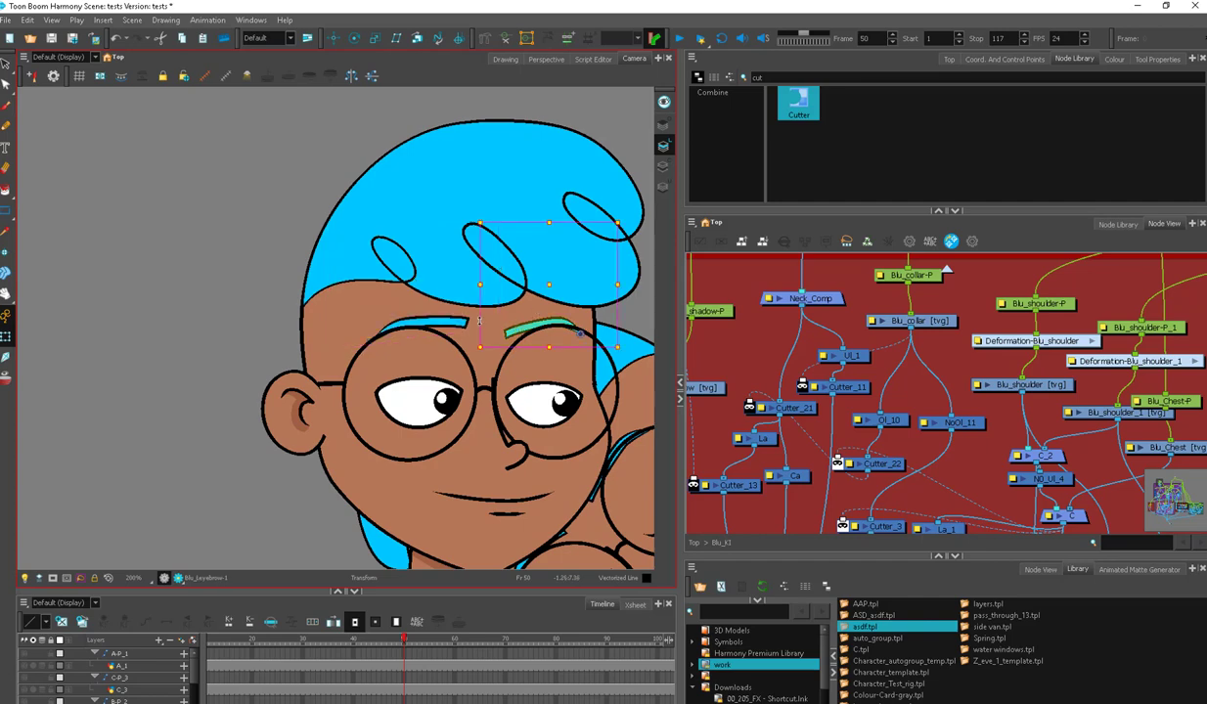
drag(479, 321, 480, 311)
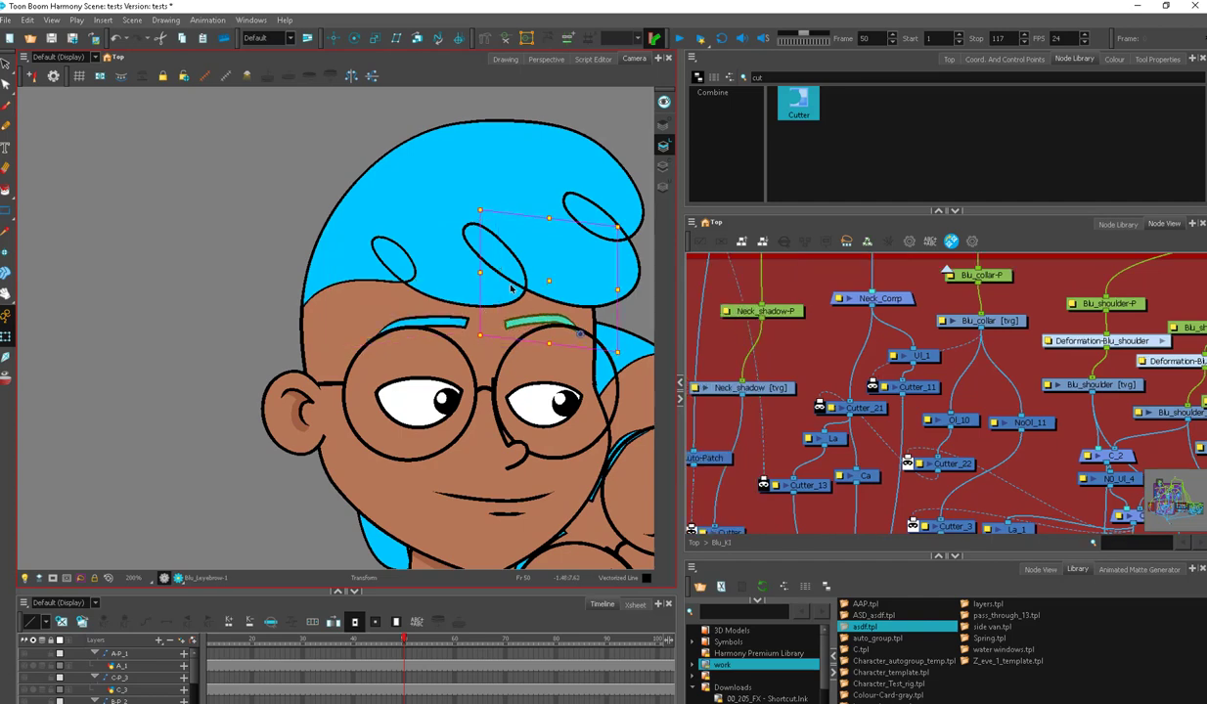
click(639, 314)
key(1)
key(1)
key(2)
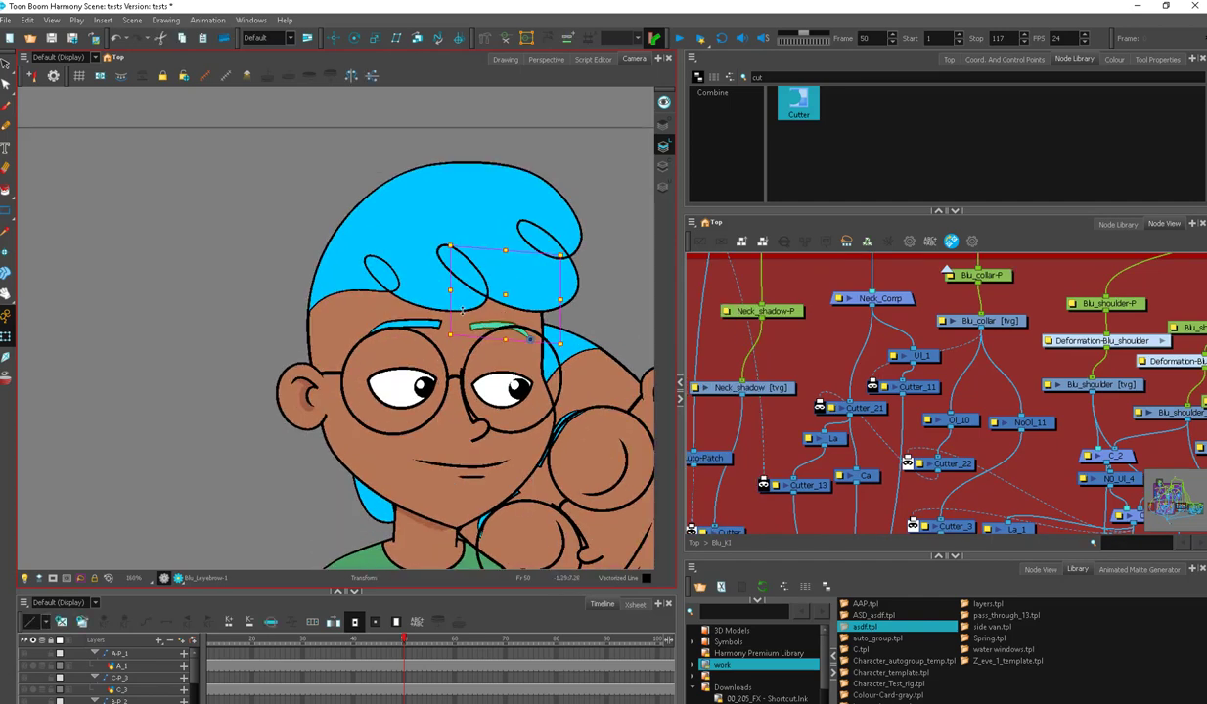
Rotate the second character's far arm upward so that it reaches behind the first character's torso
key(1)
key(1)
key(1)
key(1)
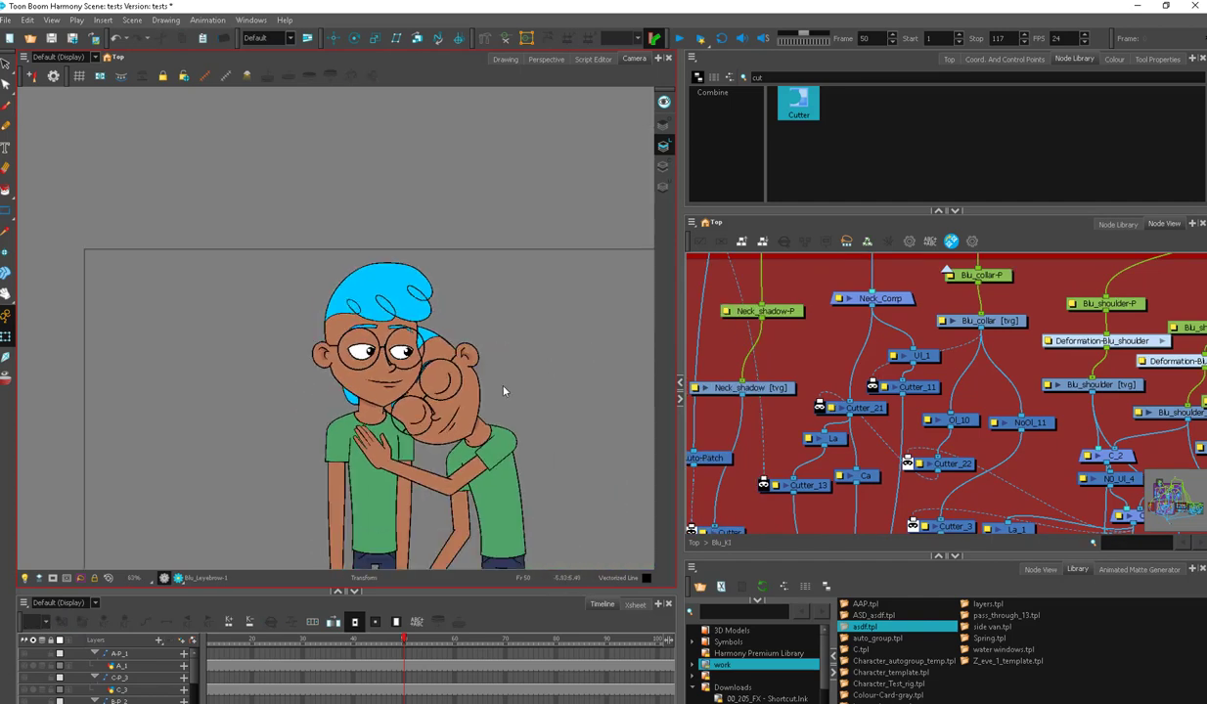
key(1)
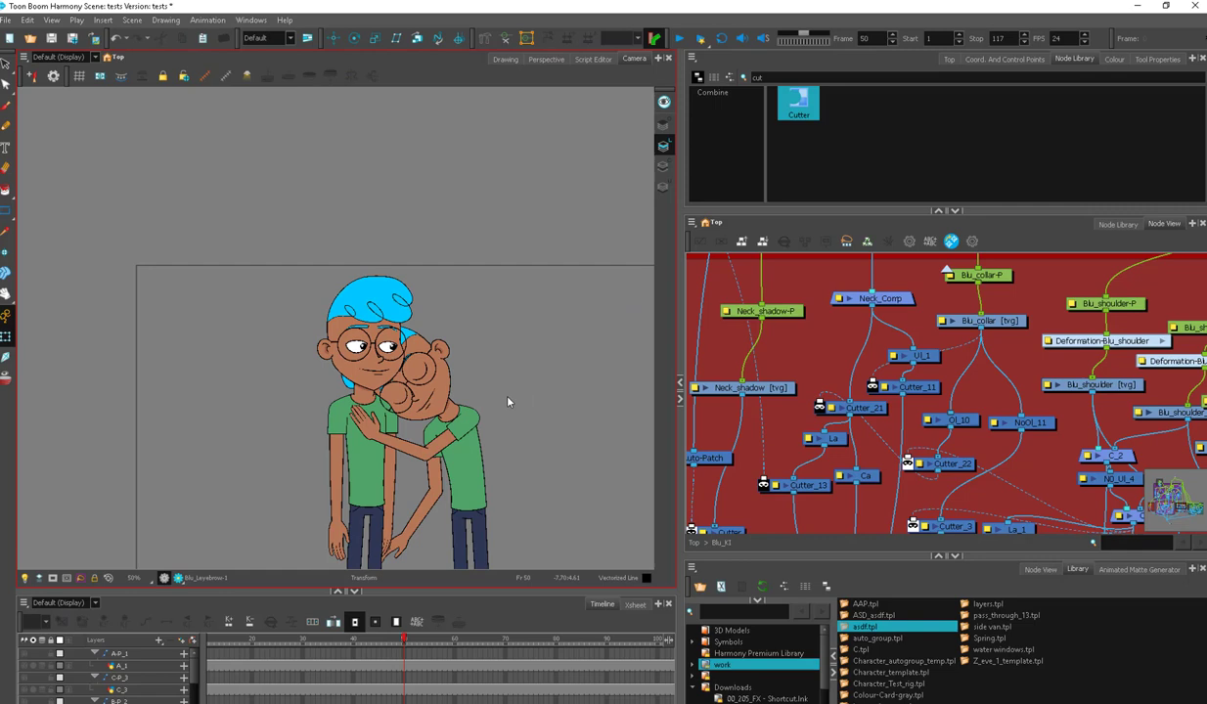
drag(504, 389, 520, 341)
key(2)
key(2)
click(518, 490)
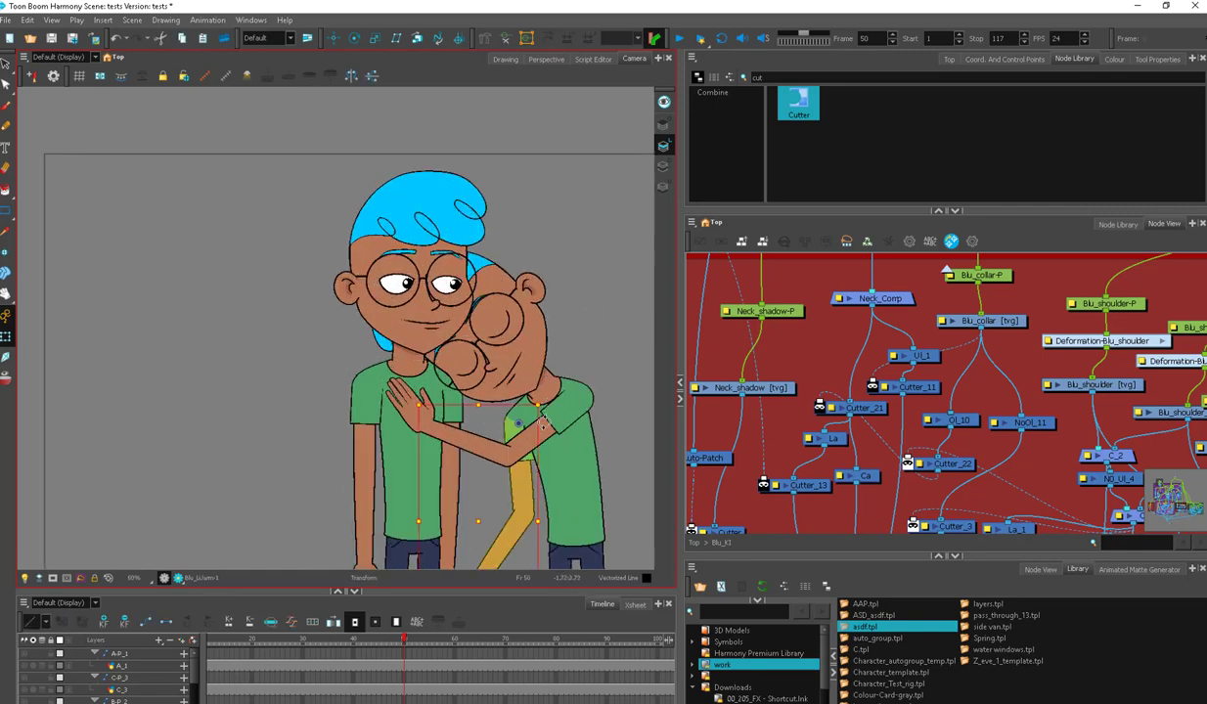
key(1)
key(1)
key(1)
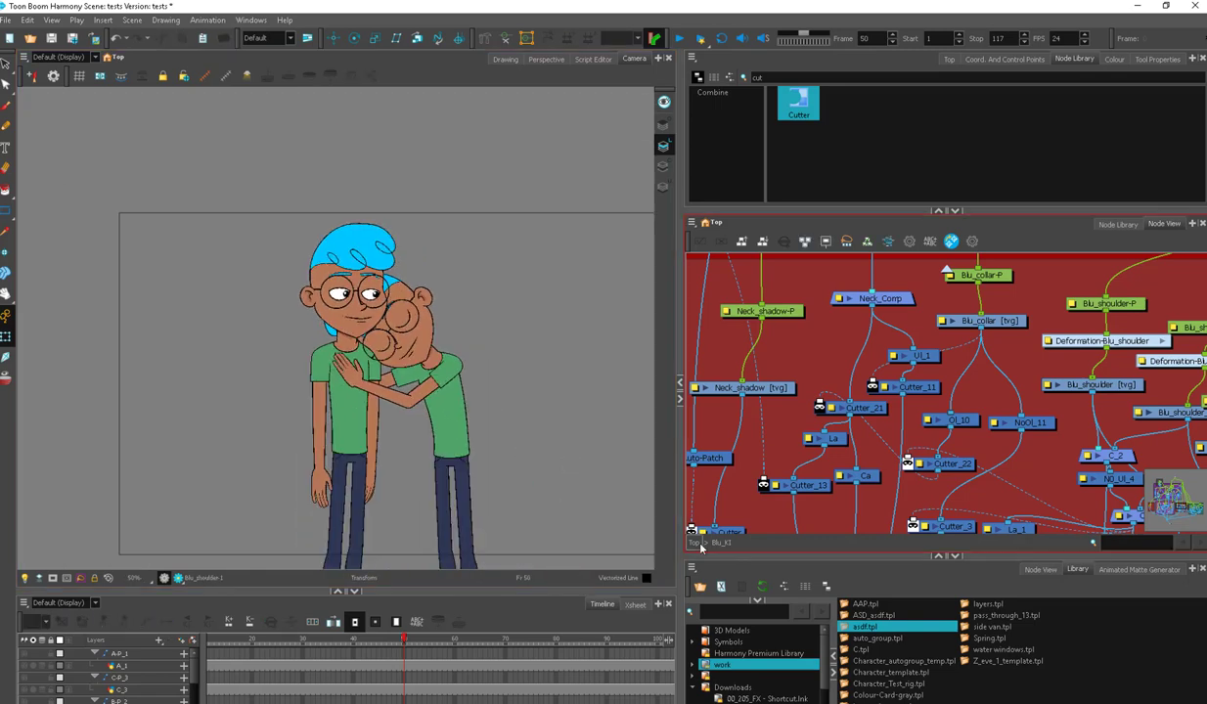
Return to the top-level network and examine how Blu_KI and Blu_KI_1 connect to the Composite beside the finished pose
click(693, 543)
key(2)
drag(919, 462, 753, 450)
key(2)
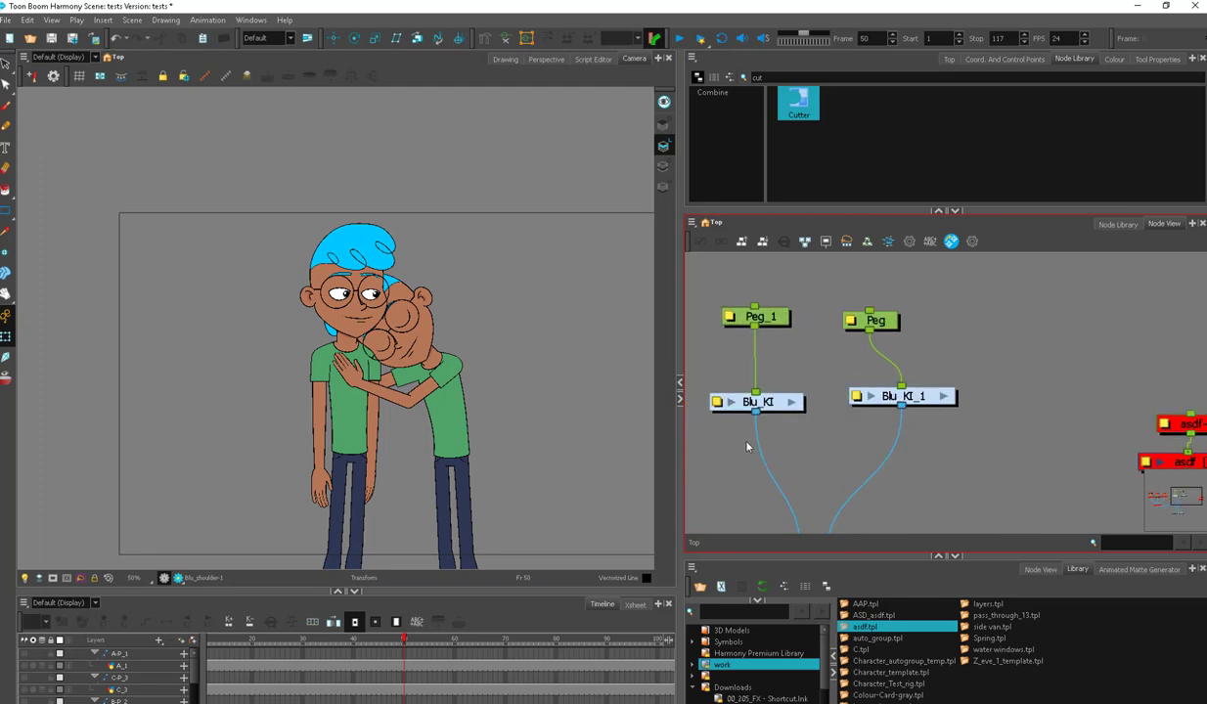
key(2)
key(2)
key(2)
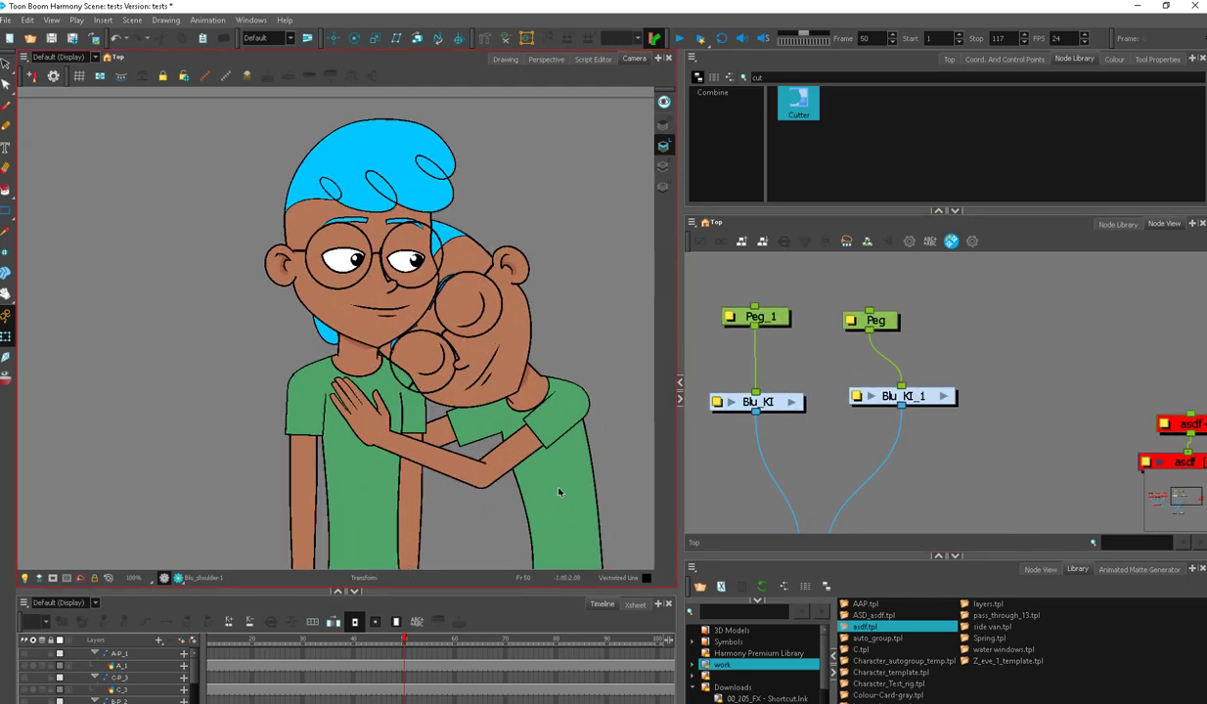
drag(866, 480, 868, 444)
key(1)
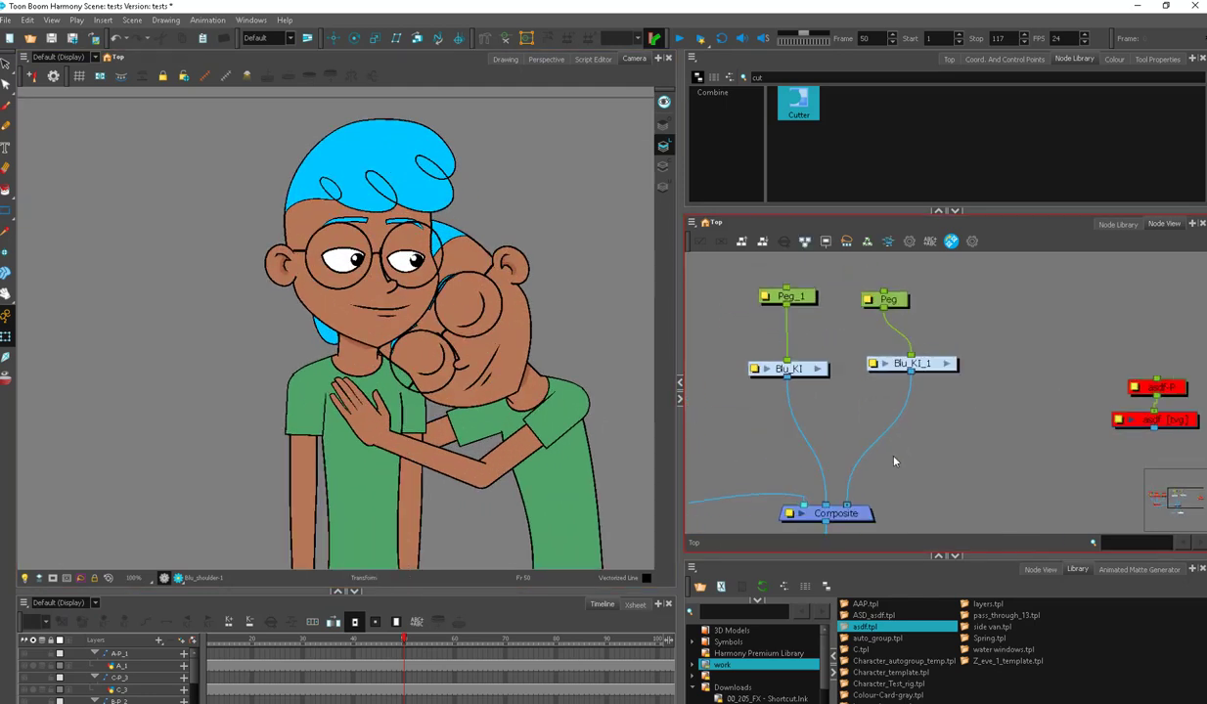
drag(856, 525, 820, 501)
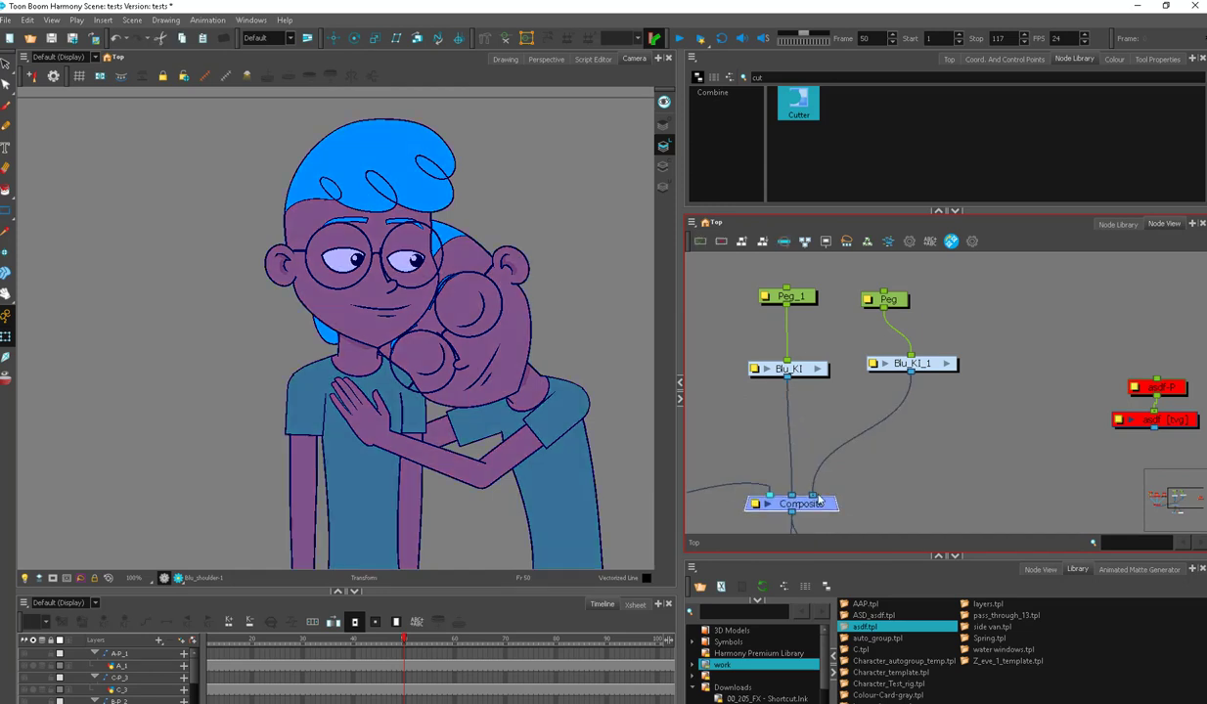
click(851, 494)
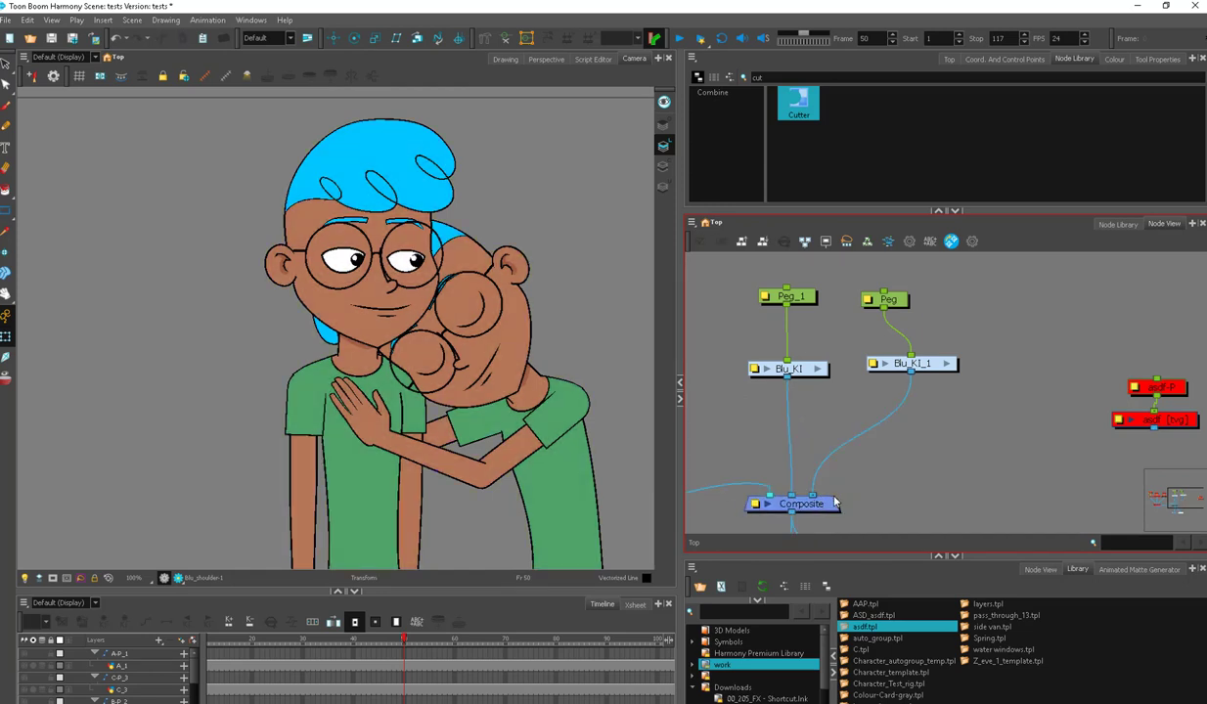
Show the selection's coordinate properties and enlarge their display area to include the scale settings
click(1017, 60)
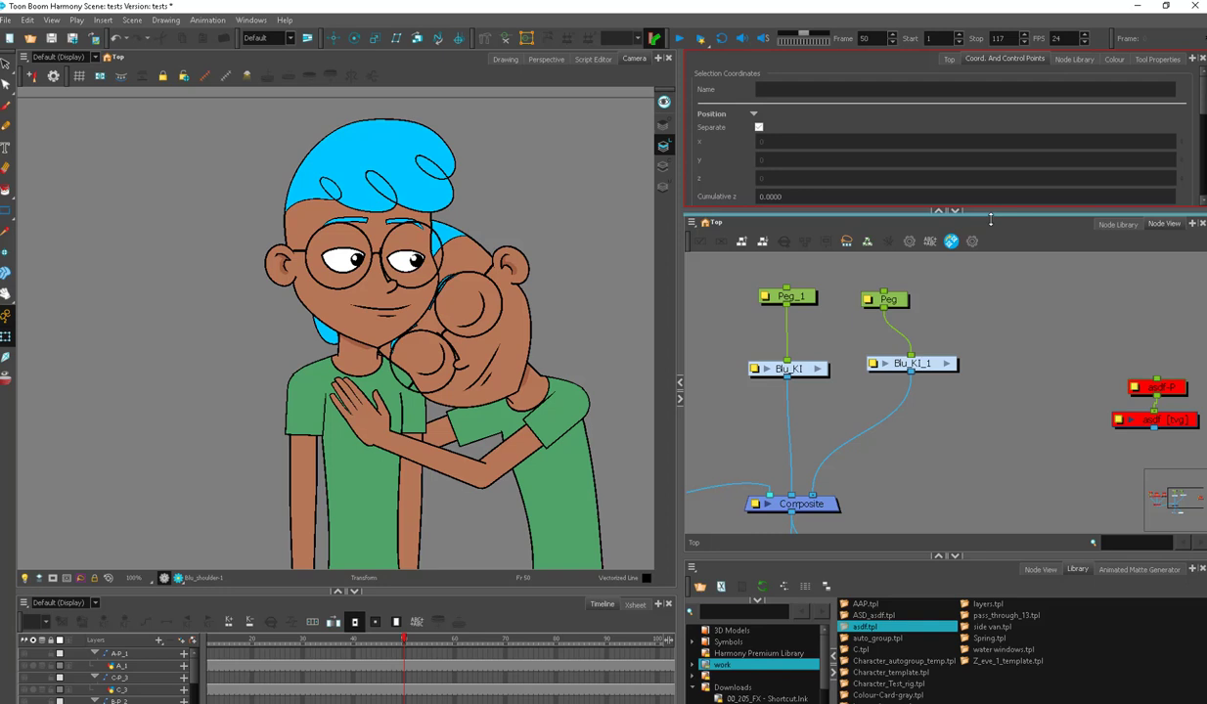
drag(988, 211, 990, 299)
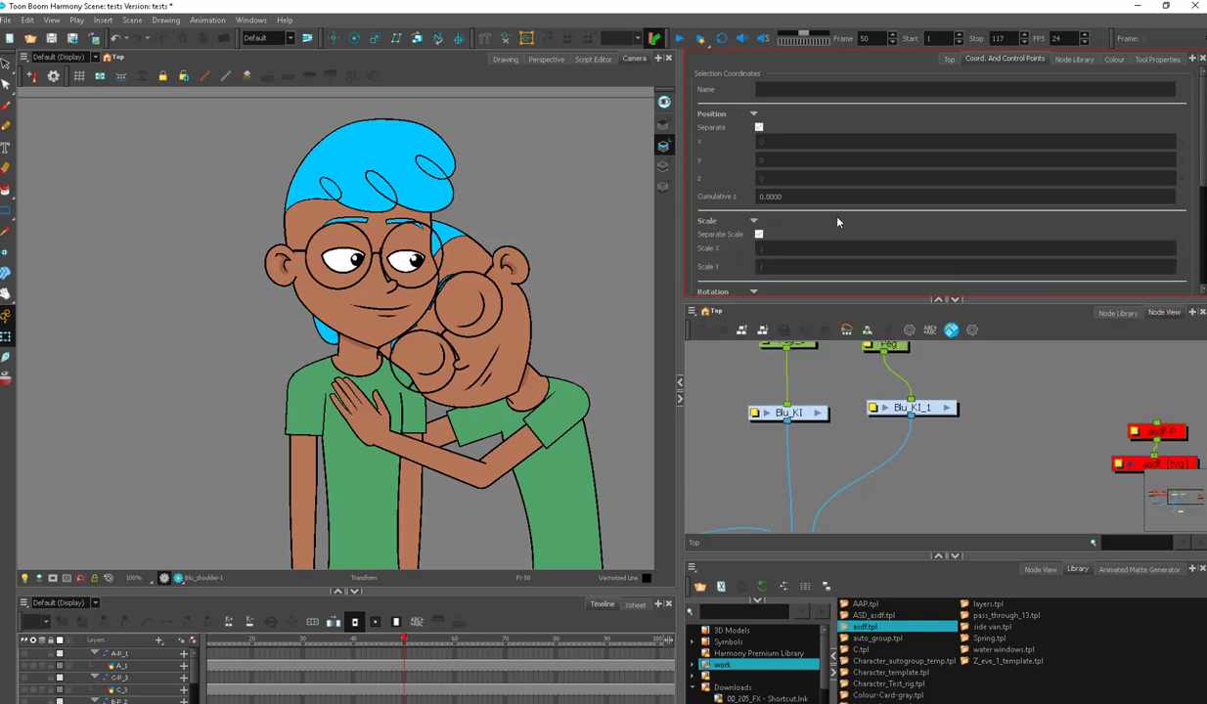
Inspect the cumulative Z values of the second character's upper arm, ear and forearm, then clear the selection
click(522, 446)
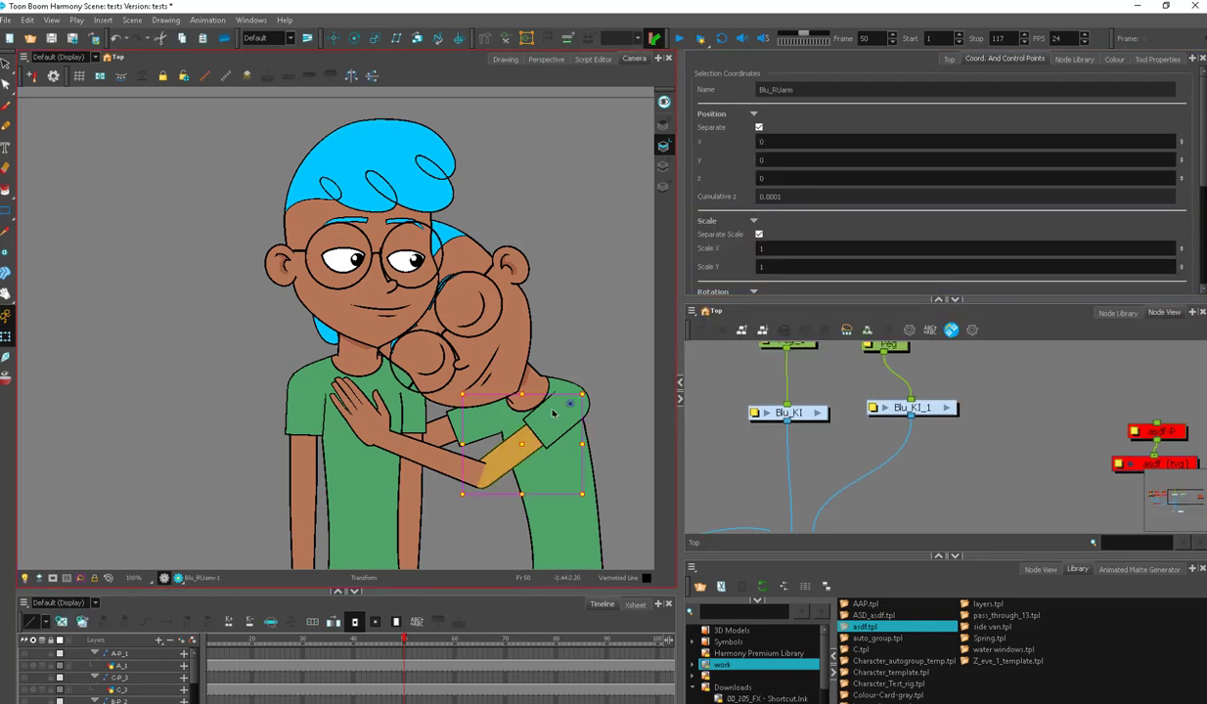
click(517, 272)
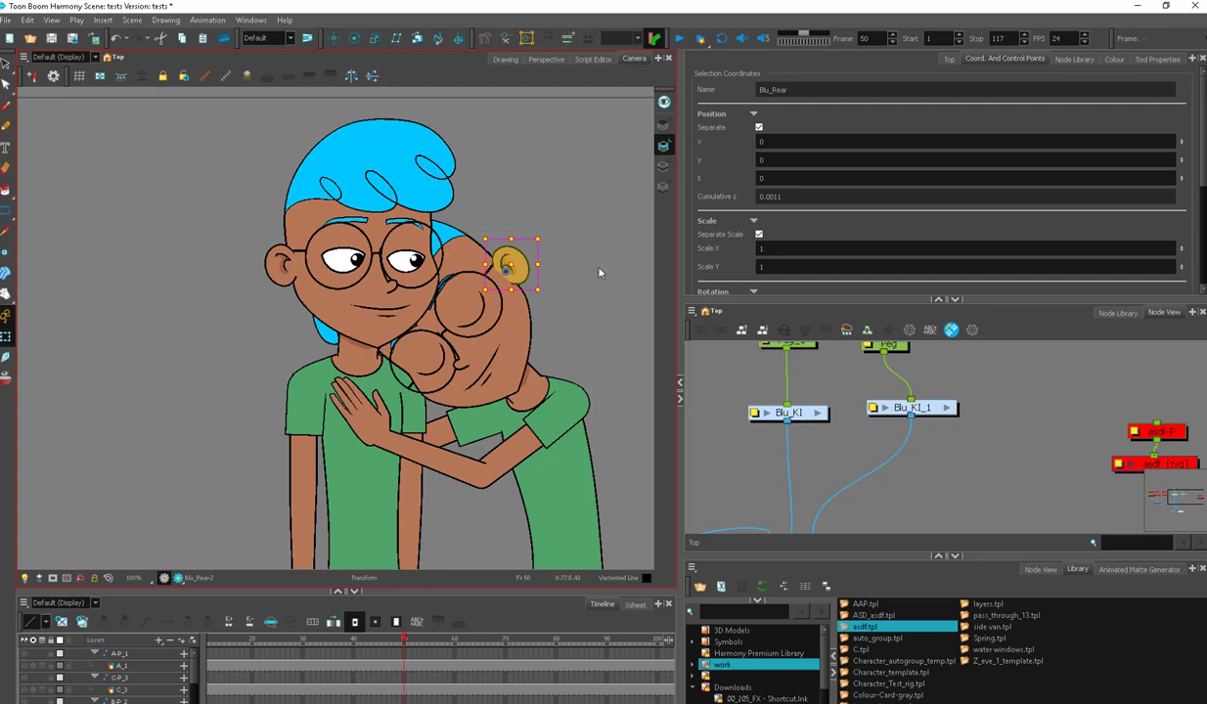
click(415, 446)
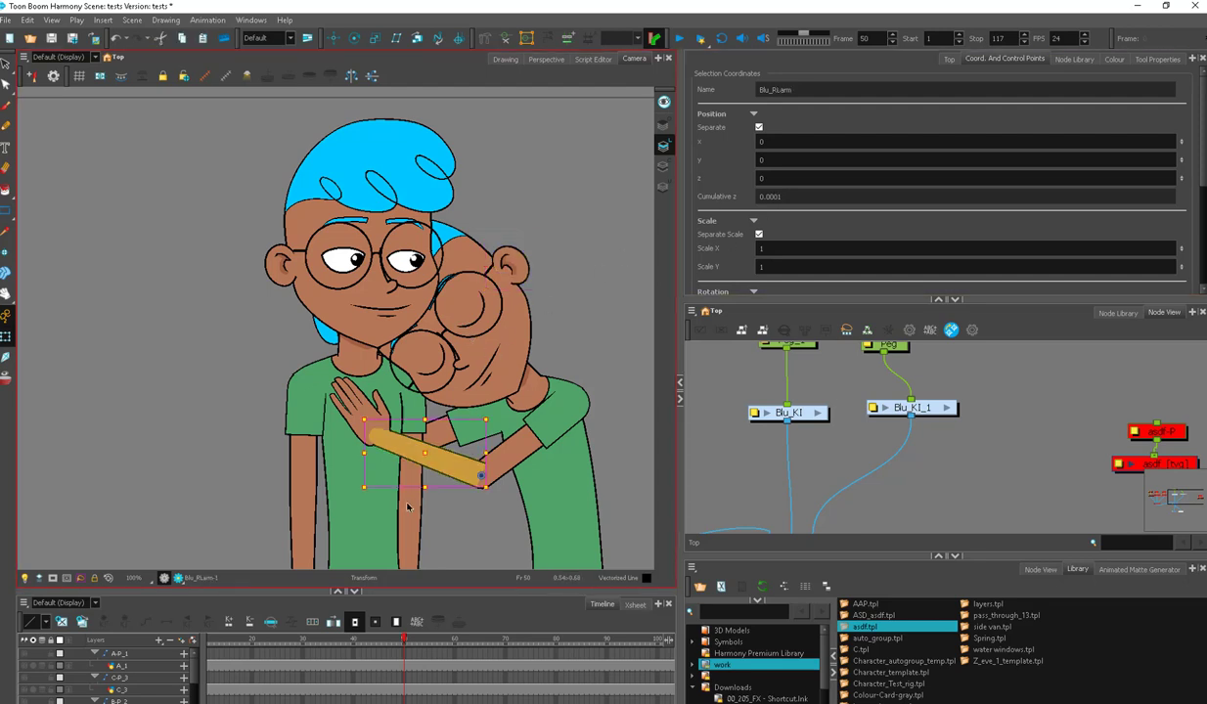
click(783, 204)
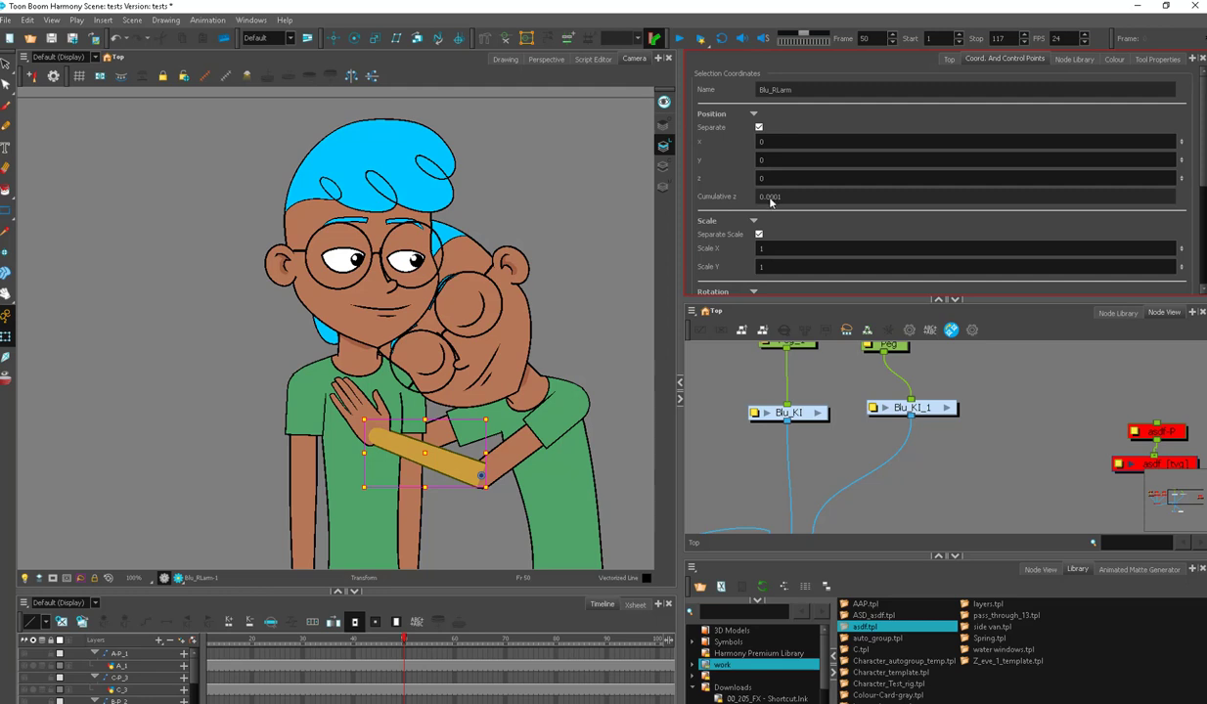
click(822, 451)
click(819, 456)
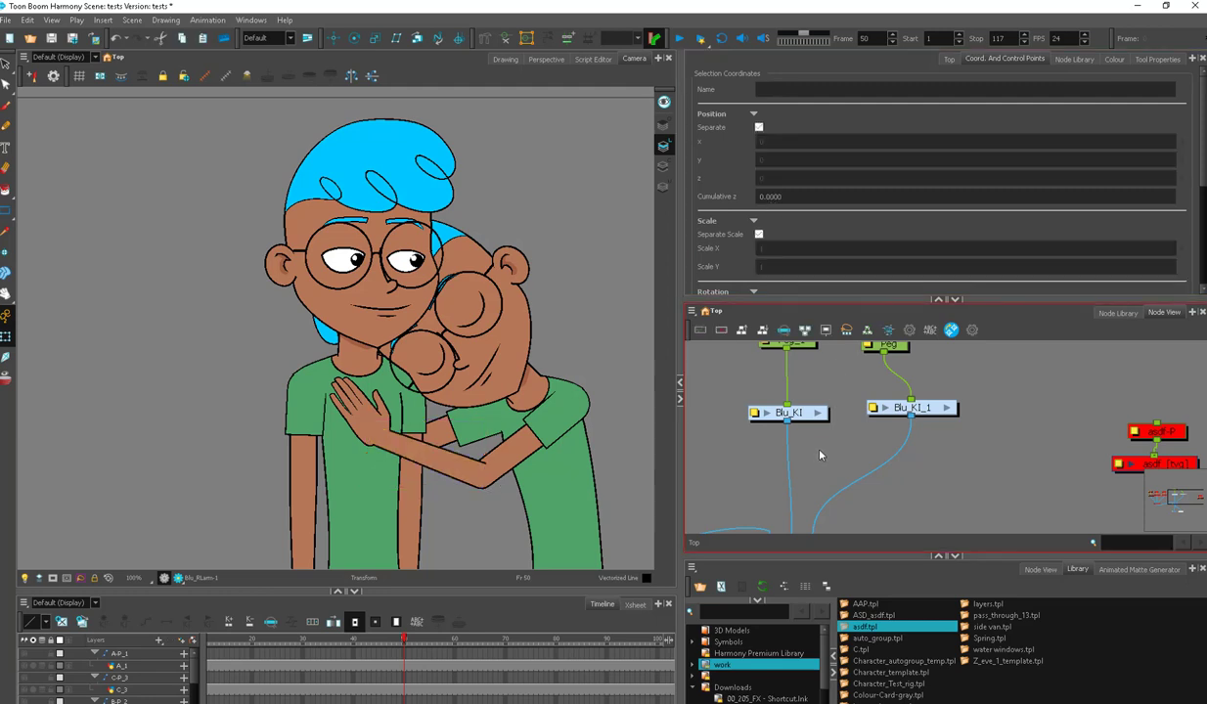
Check the first character's neck for its cumulative Z and examine the node network inside the Blu_KI group
click(359, 362)
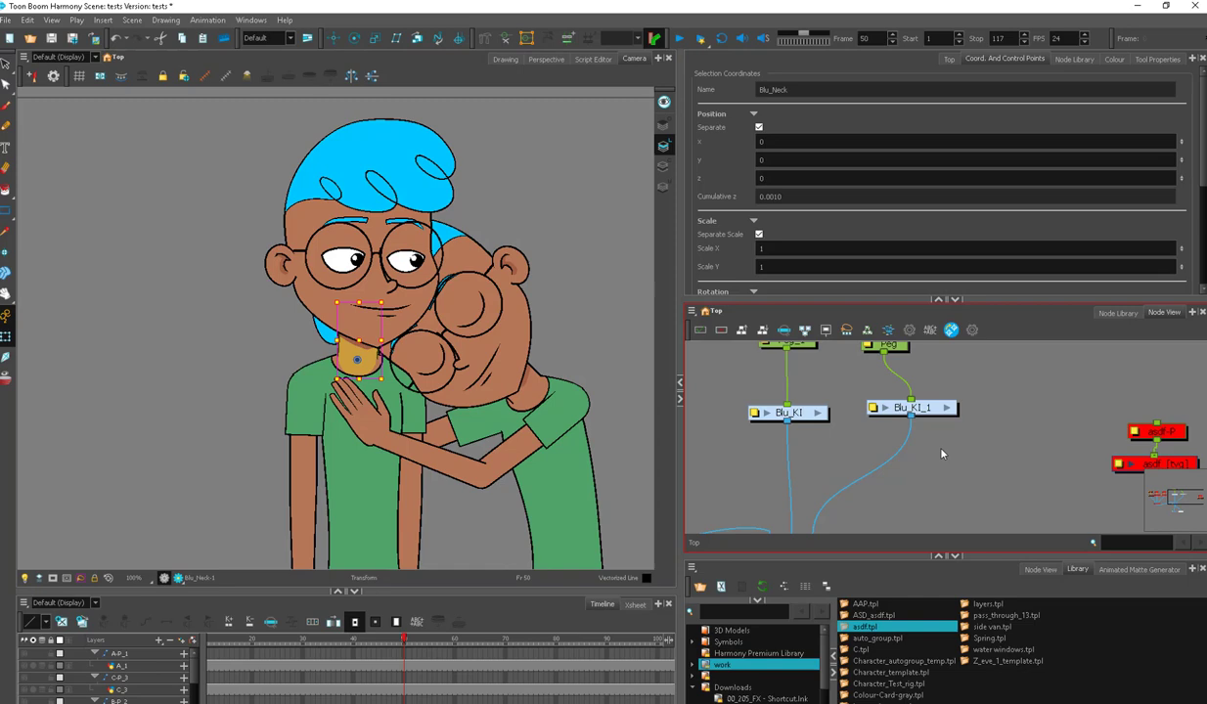
key(o)
drag(931, 453, 983, 378)
scroll(975, 440, down, 2)
drag(969, 500, 926, 503)
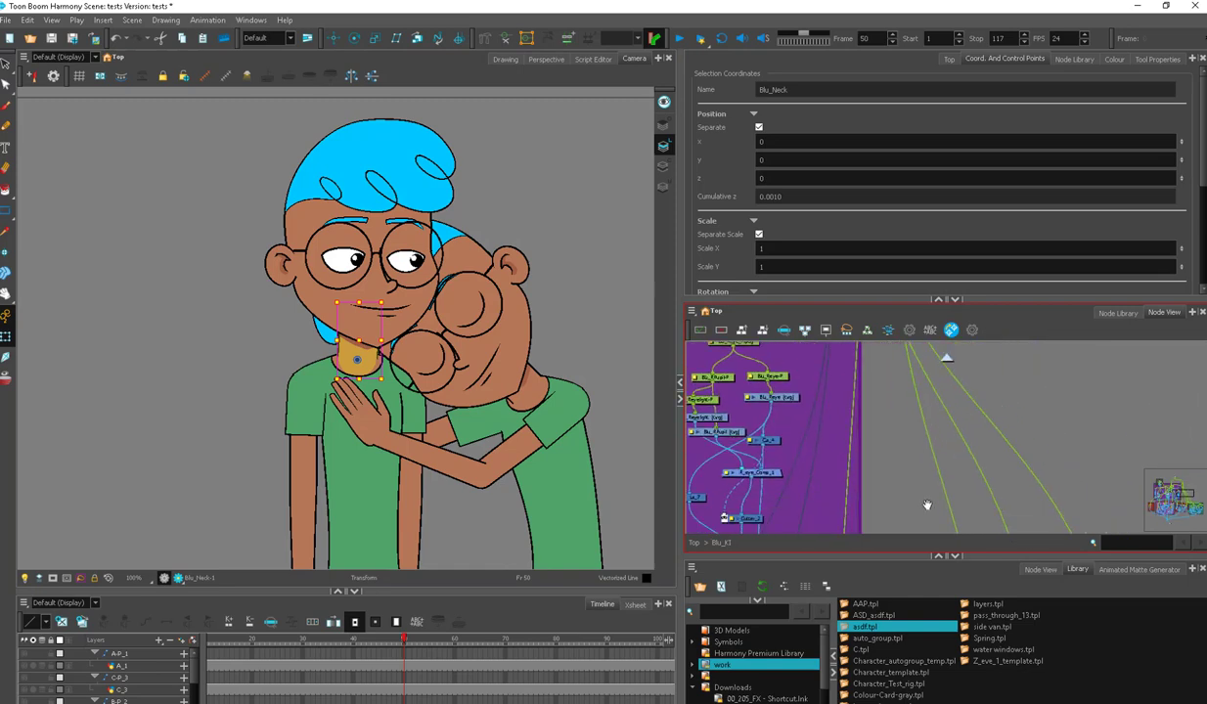
scroll(880, 509, up, 2)
drag(854, 517, 828, 463)
click(819, 465)
click(846, 478)
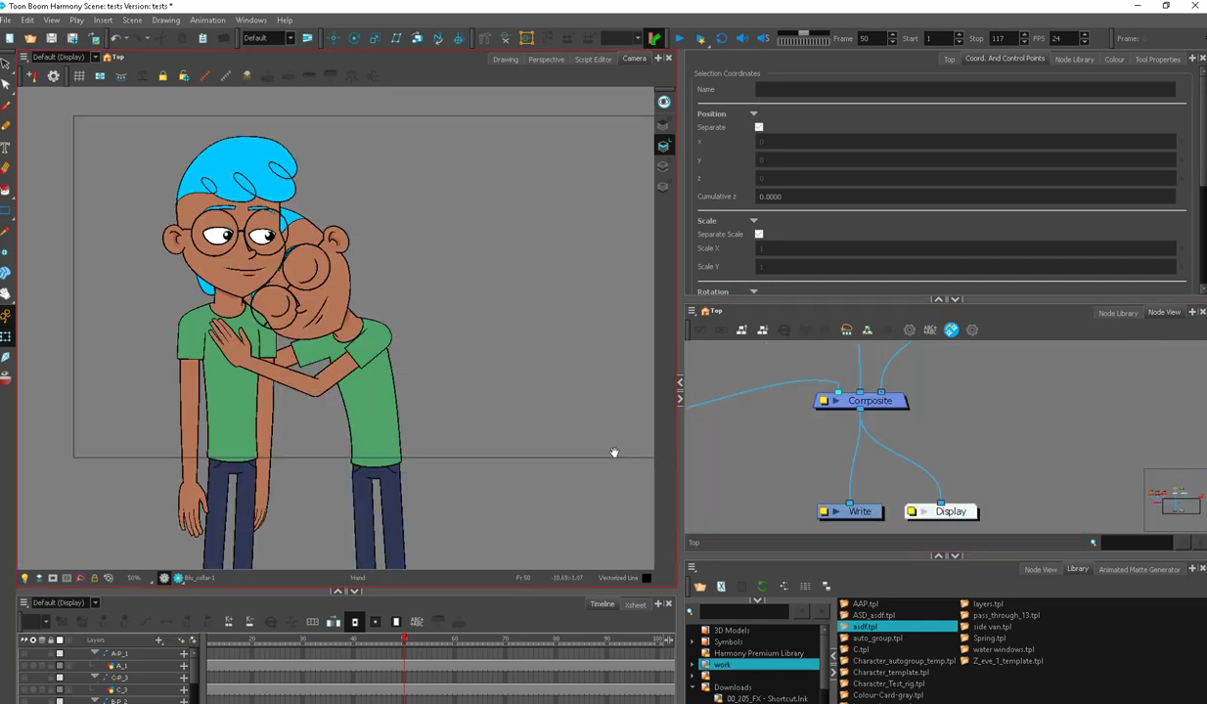
Widen the camera view around the embracing characters and bring both character groups and their pegs into view in the network
drag(614, 453, 612, 501)
drag(681, 471, 737, 470)
drag(823, 430, 843, 486)
scroll(829, 518, down, 1)
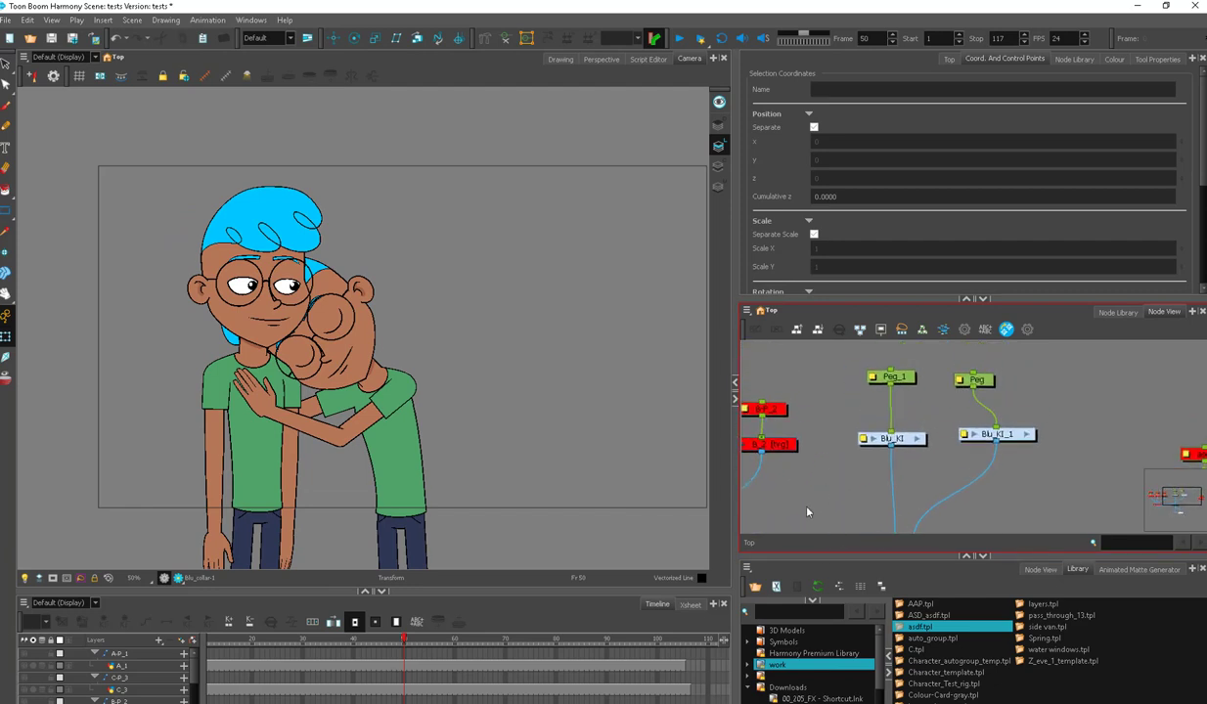